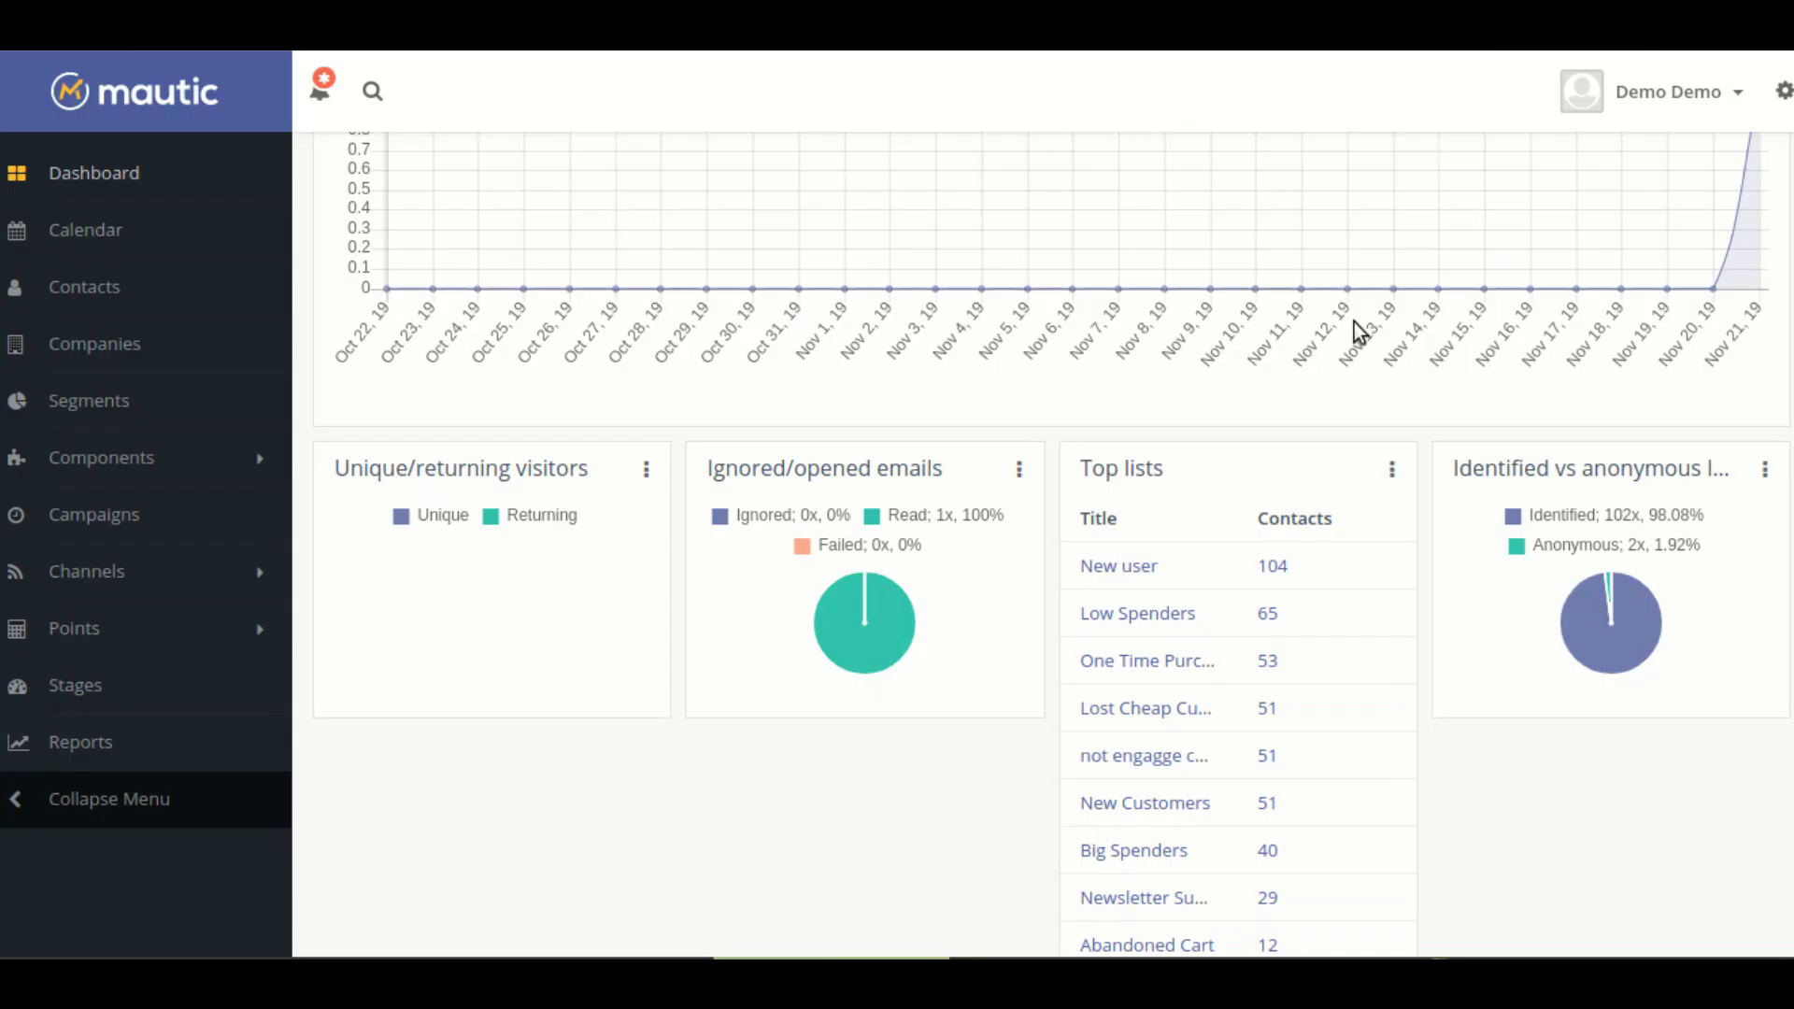
- Scroll through the statistics on the Mautic dashboard
scroll(1351, 337, "up", 15)
scroll(1350, 337, "up", 5)
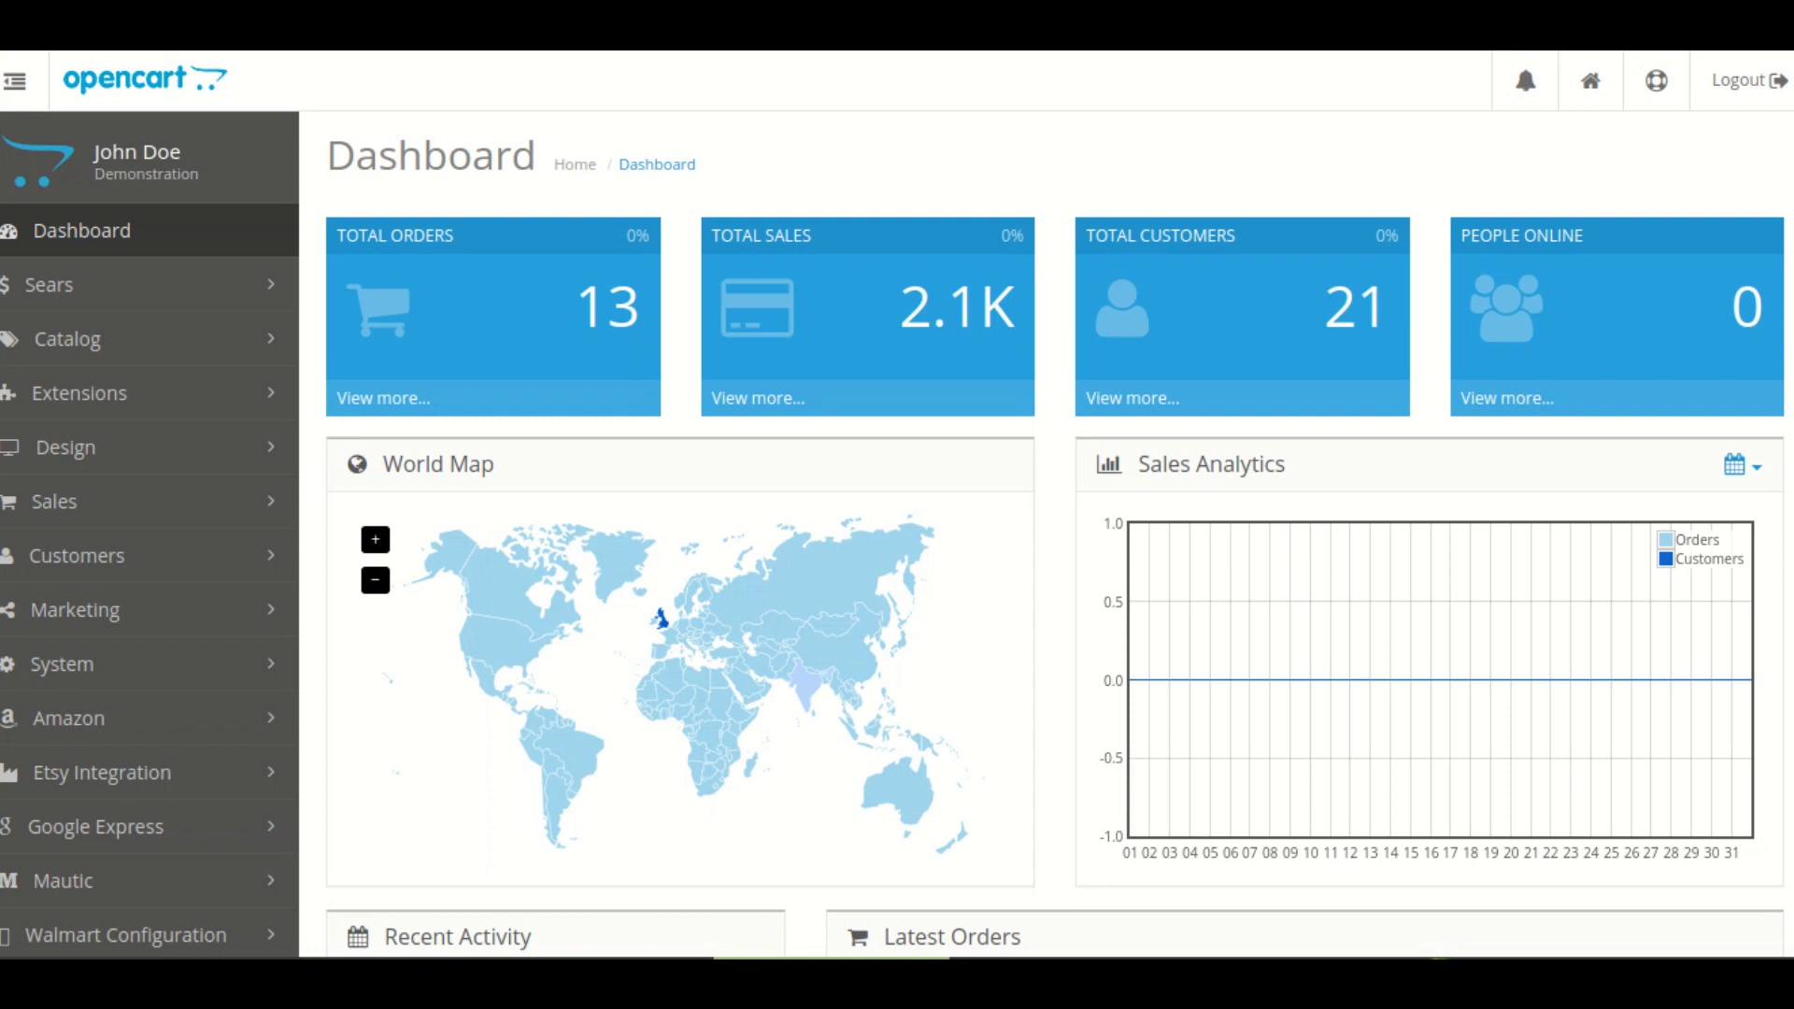
- Open Mautic > Setting in the OpenCart sidebar to reach the module's API Configuration
scroll(66, 682, "down", 2)
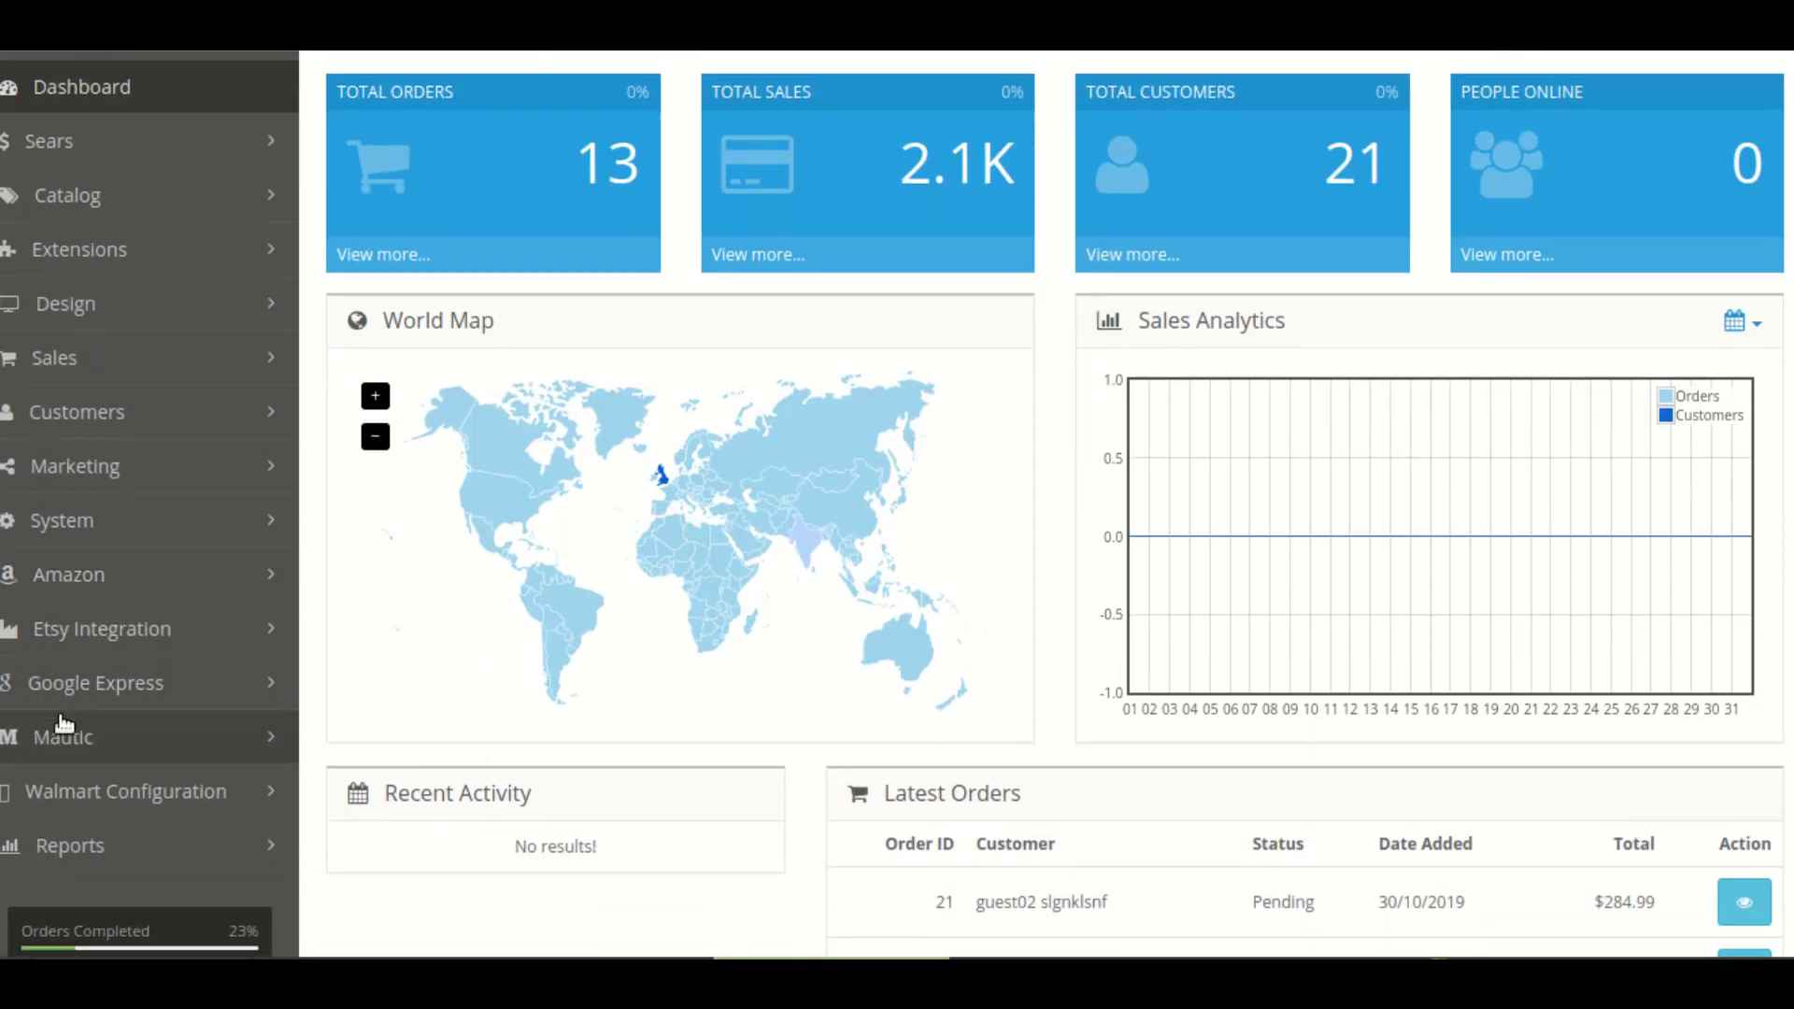
left_click(64, 725)
left_click(73, 846)
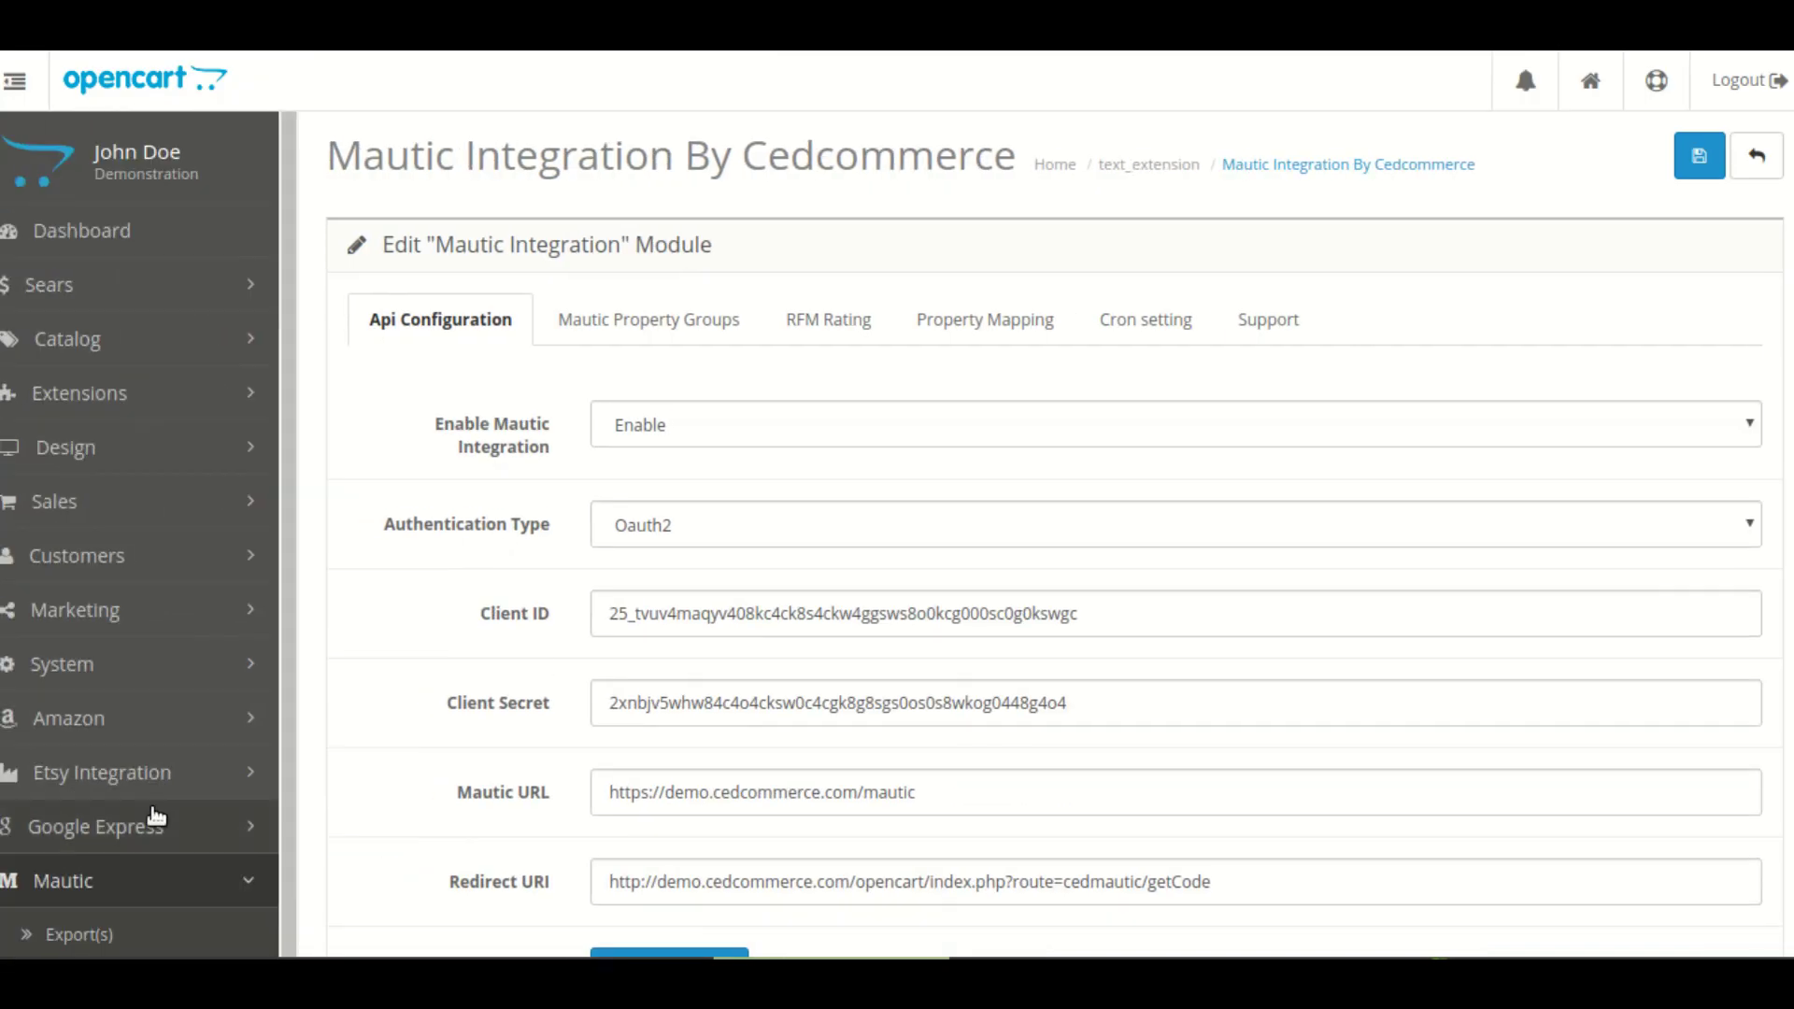
- Select the full Redirect URI URL on the Api Configuration tab
scroll(541, 657, "down", 1)
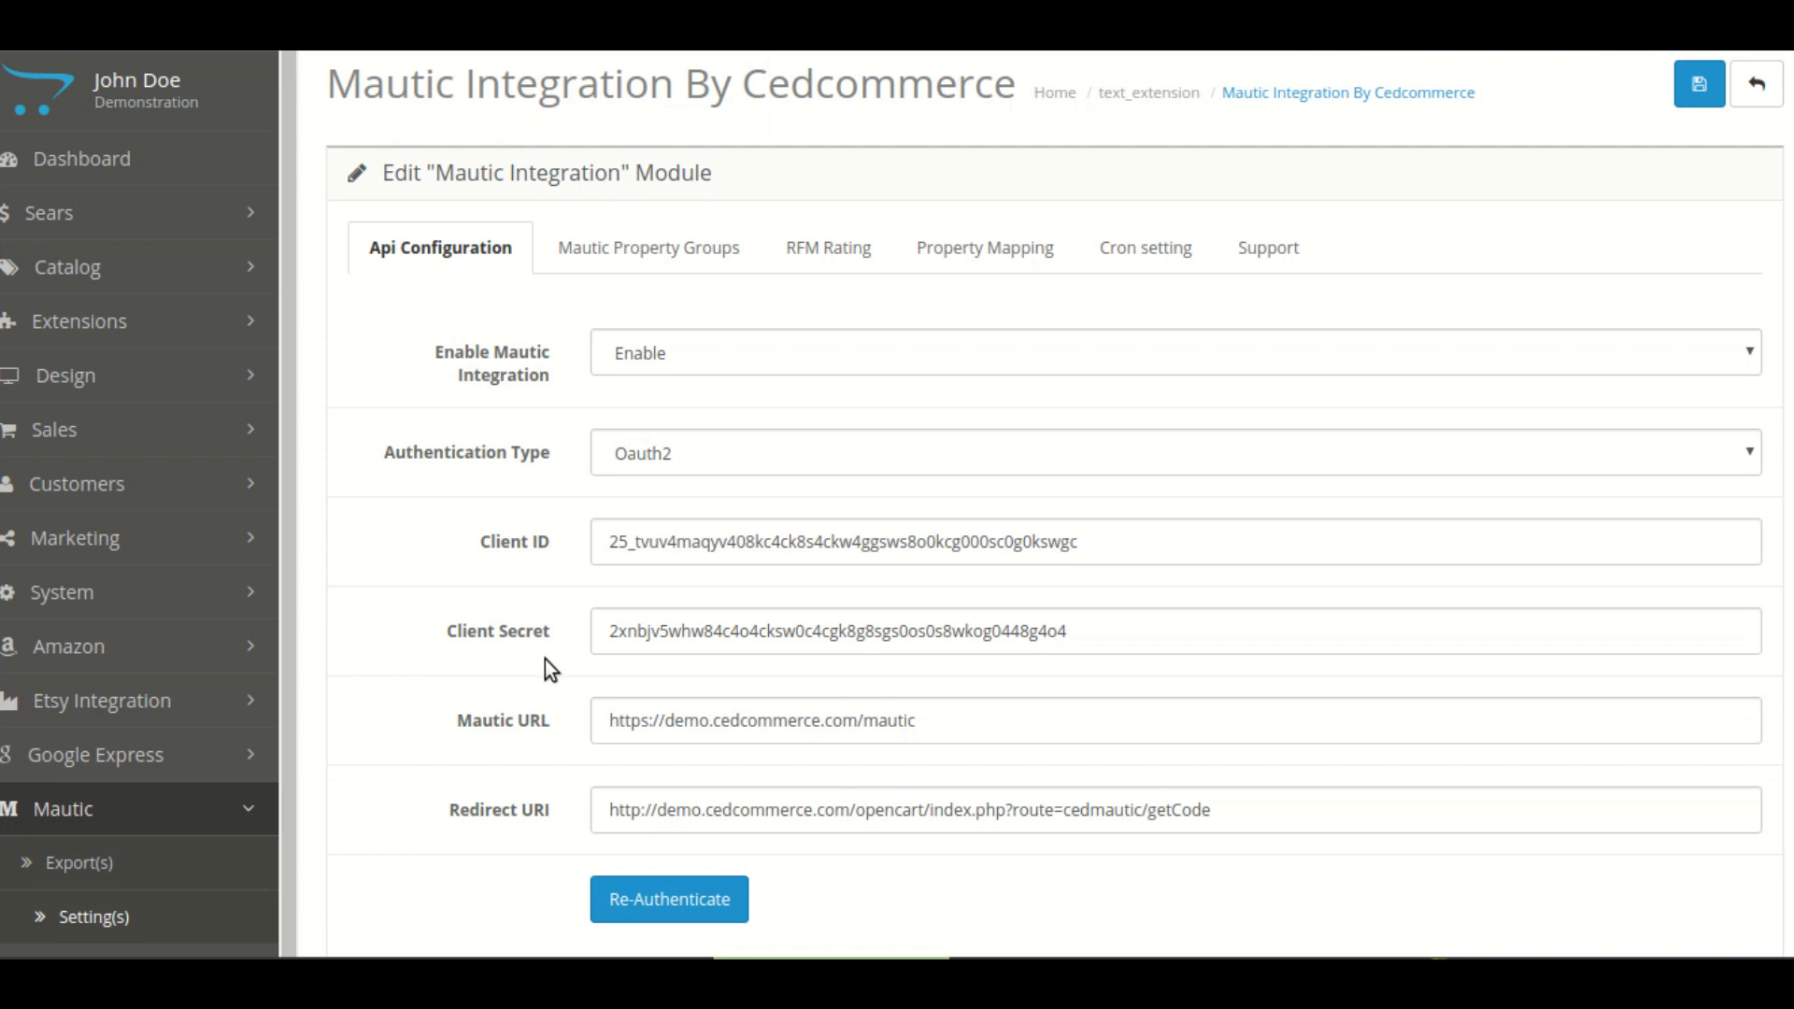
triple_click(803, 811)
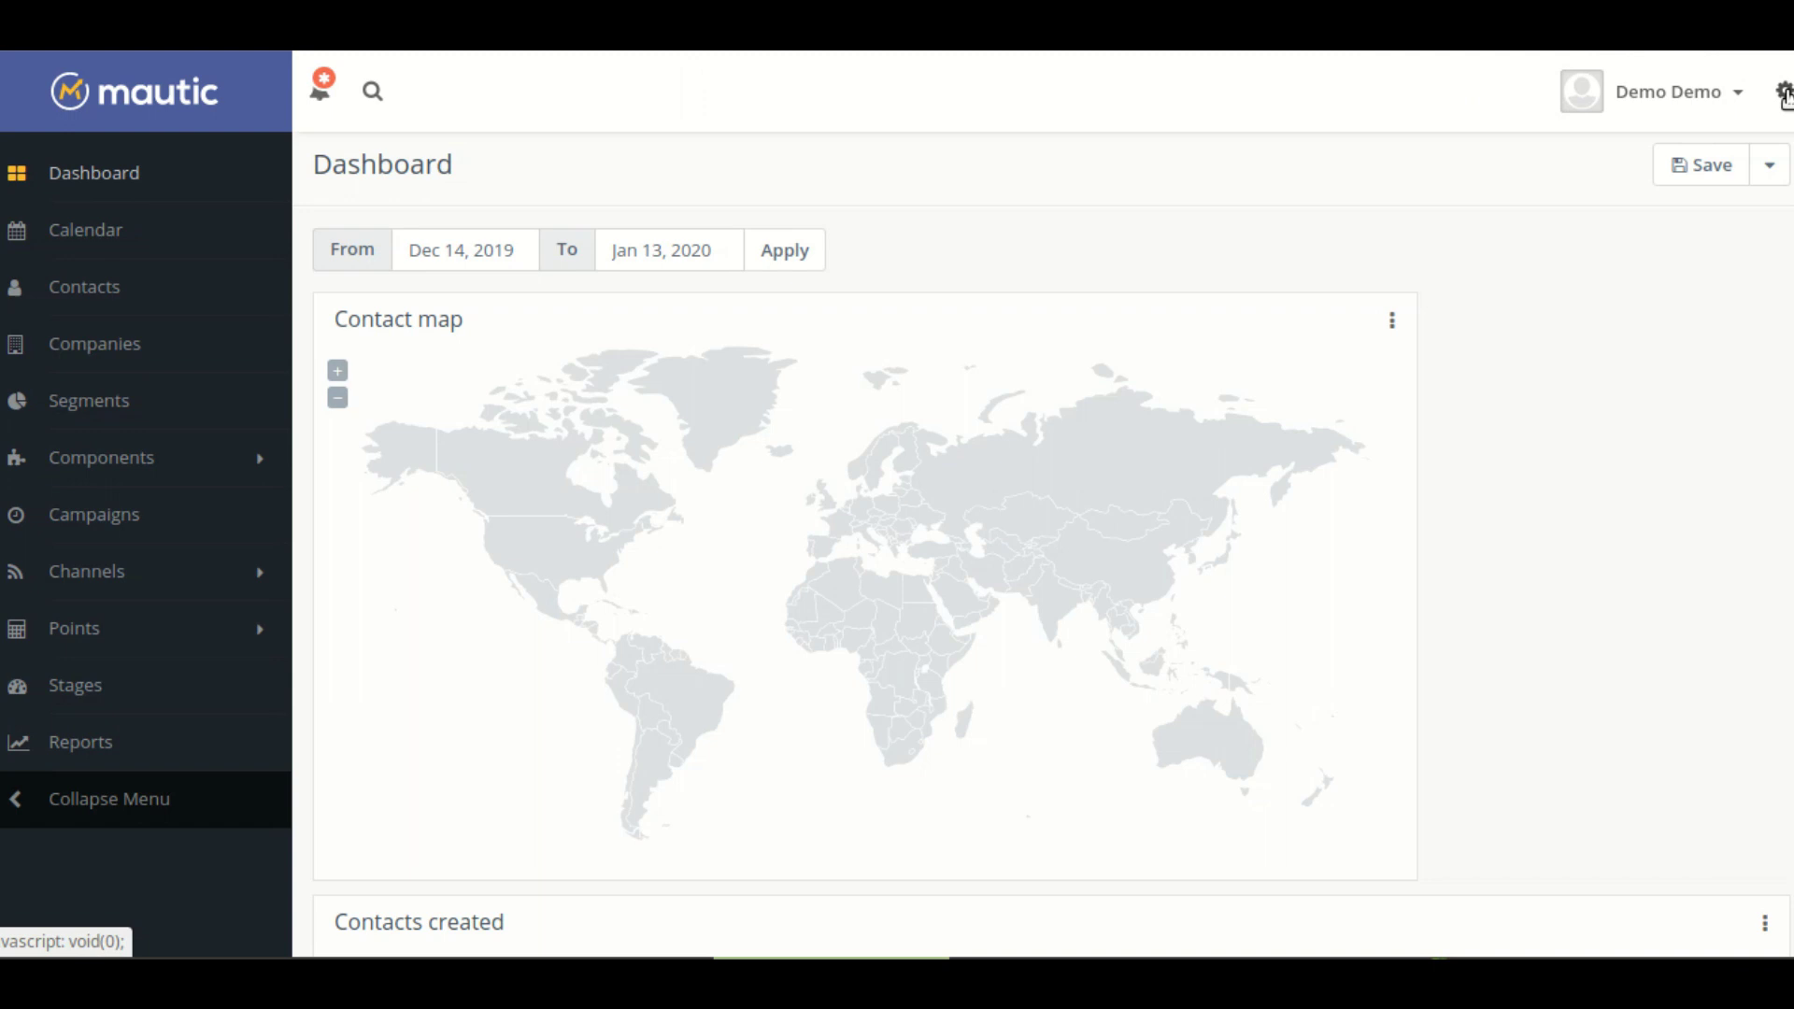
- Go to Mautic's API Credentials list and start a New Credential
left_click(1784, 94)
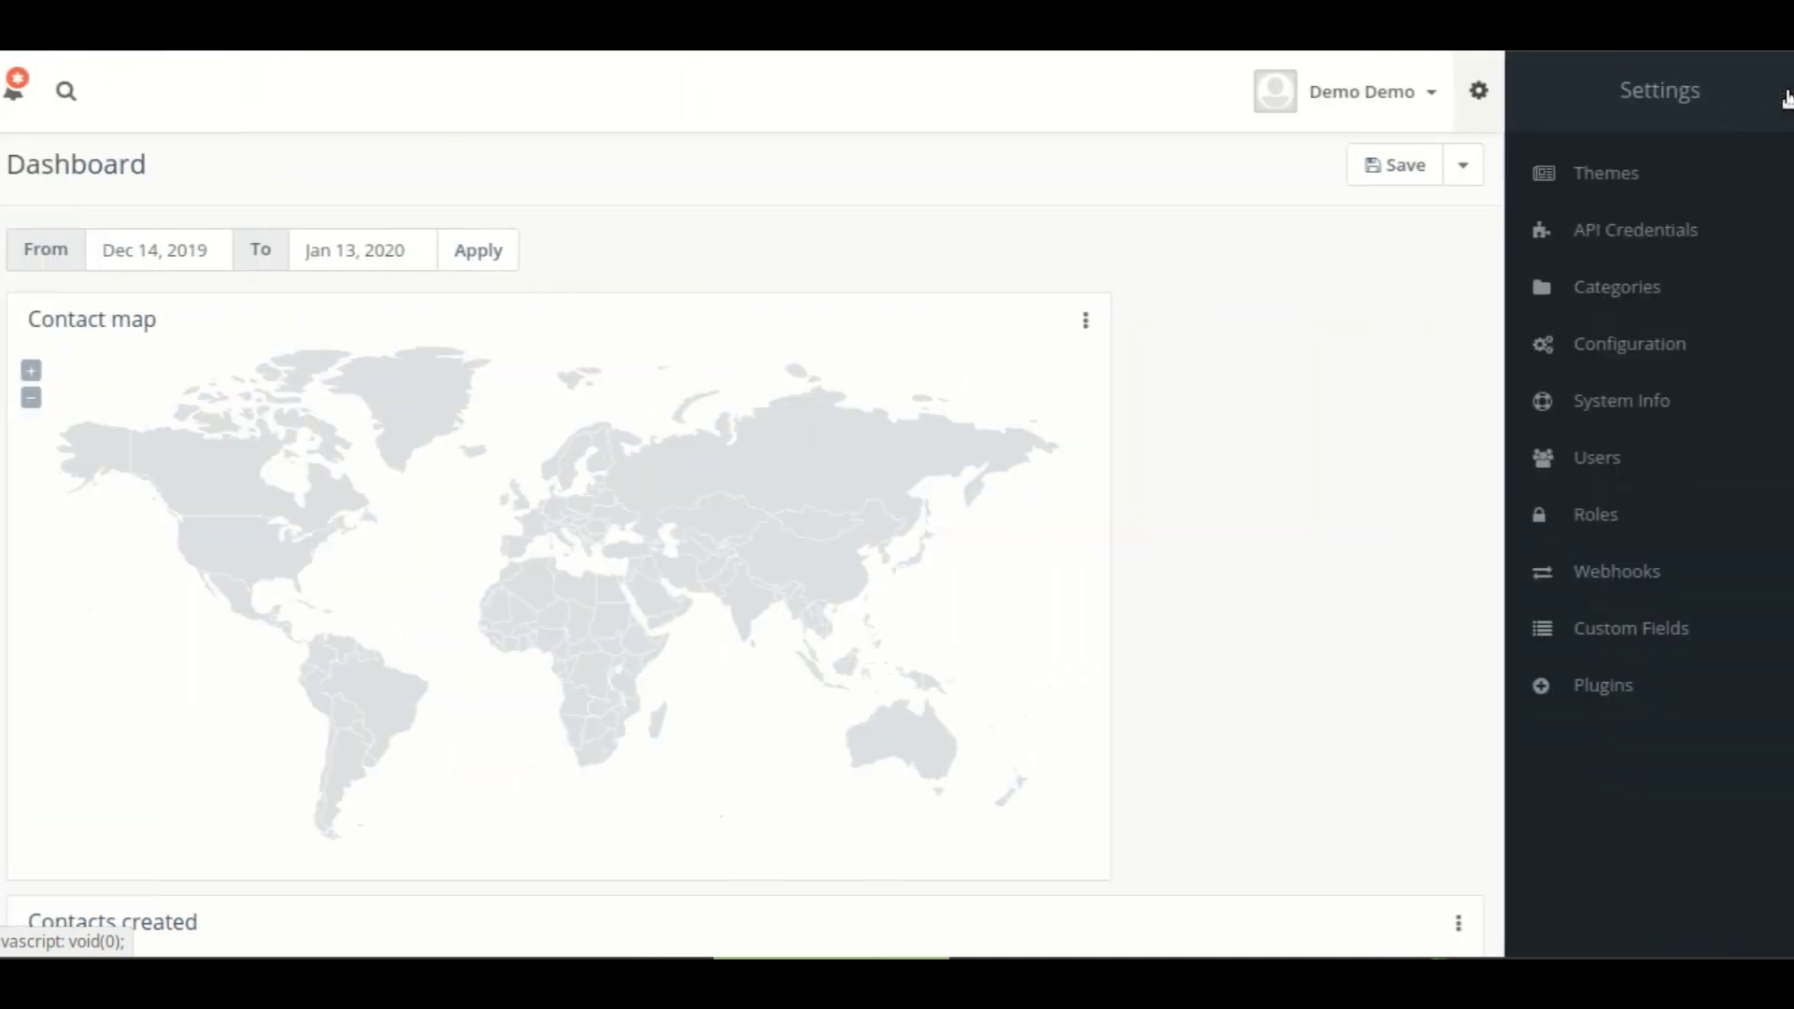
left_click(1662, 234)
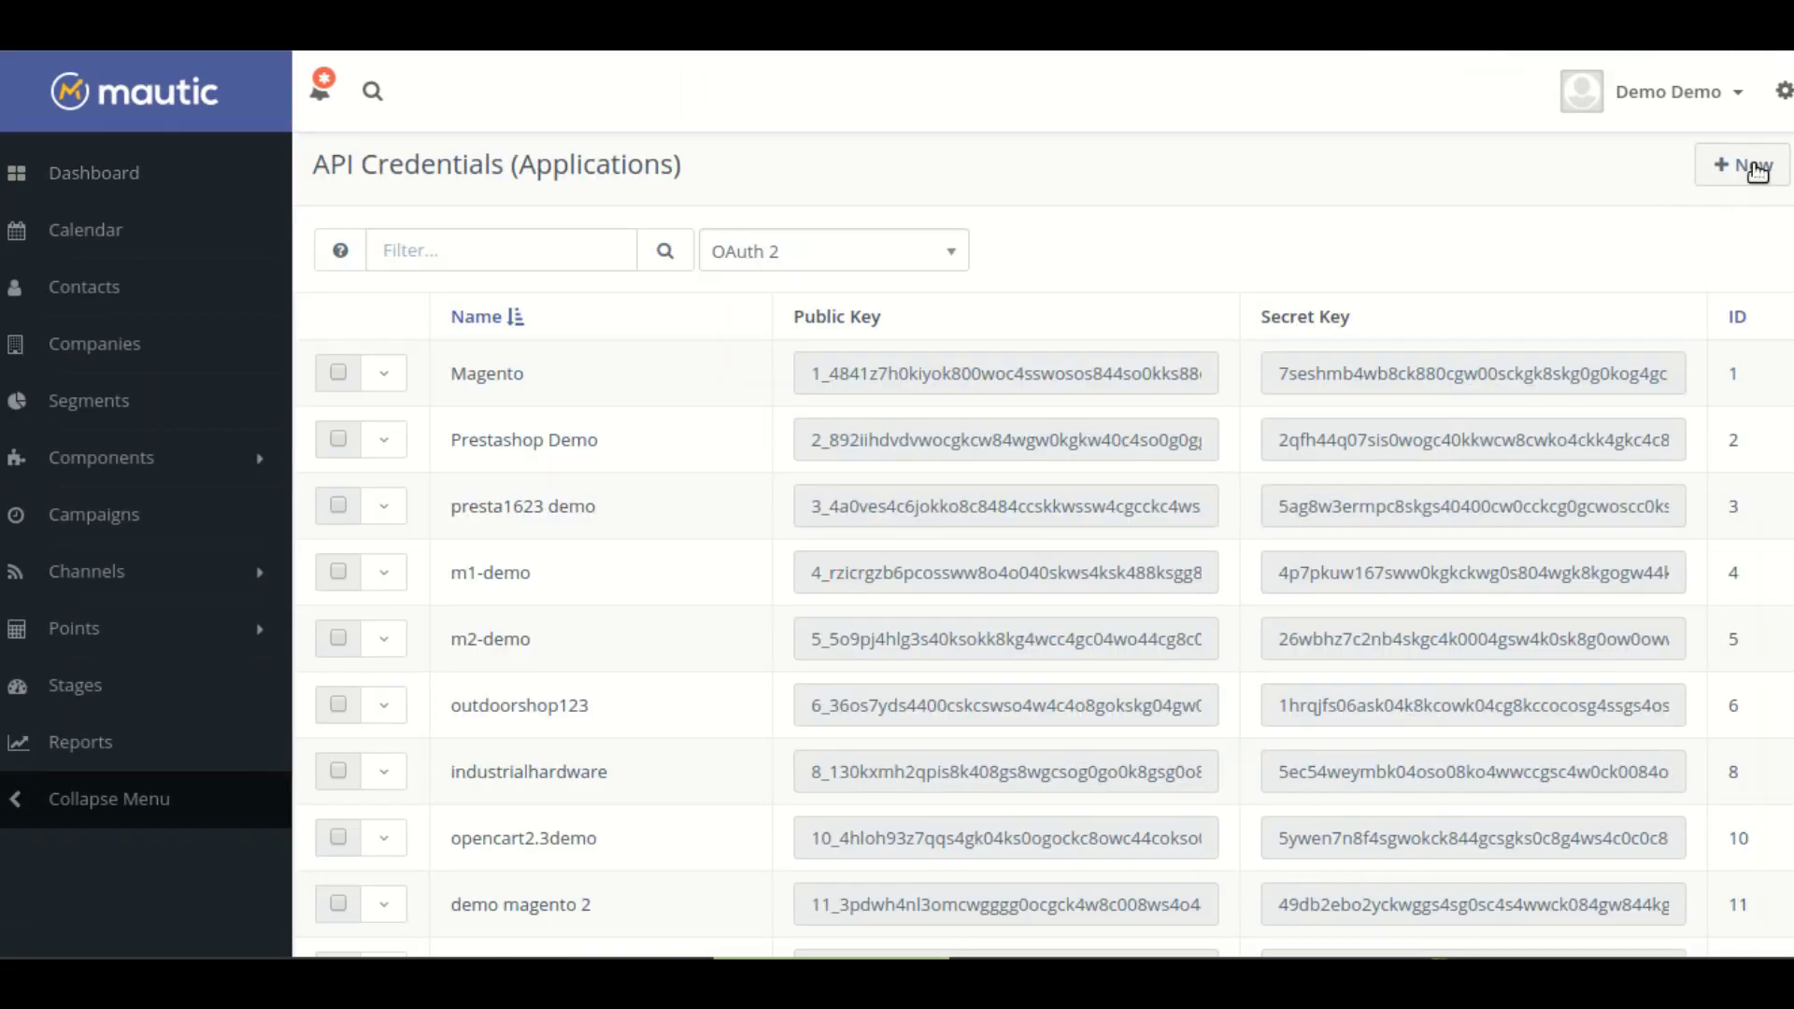
left_click(1755, 168)
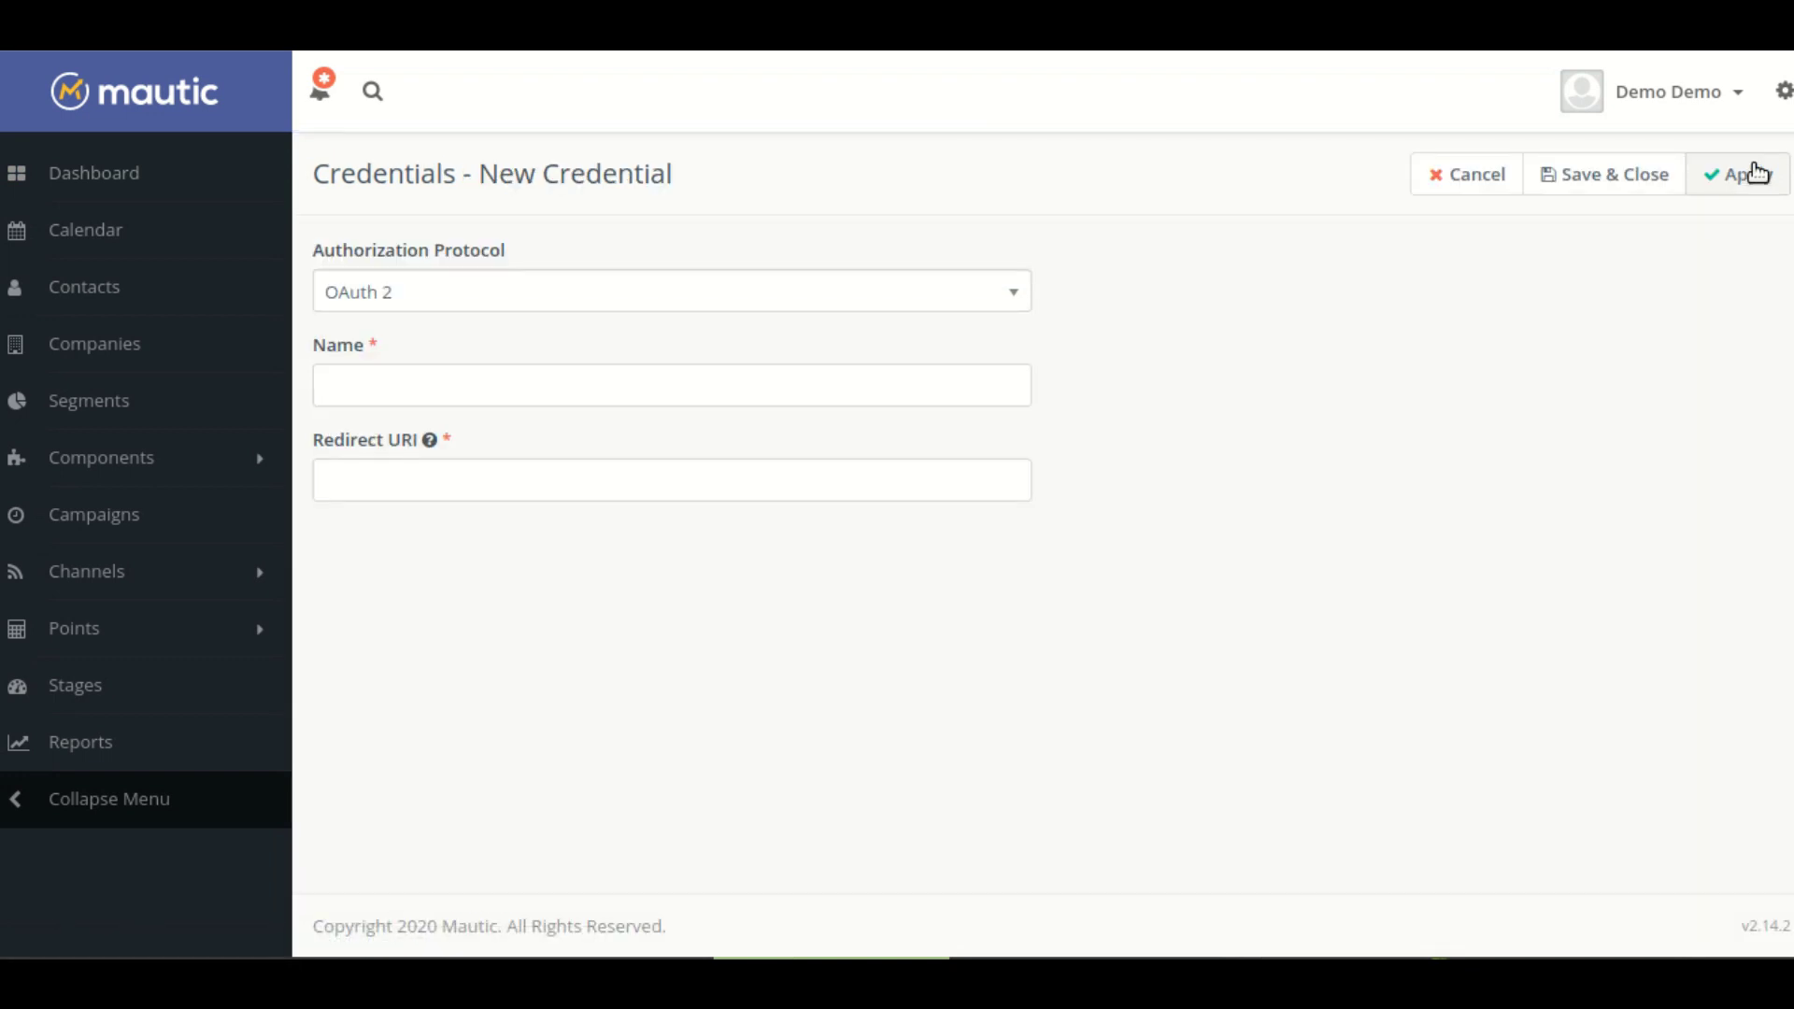
- Save an OAuth 2 credential with a name and the suggested OpenCart getCode redirect URL
left_click(1015, 290)
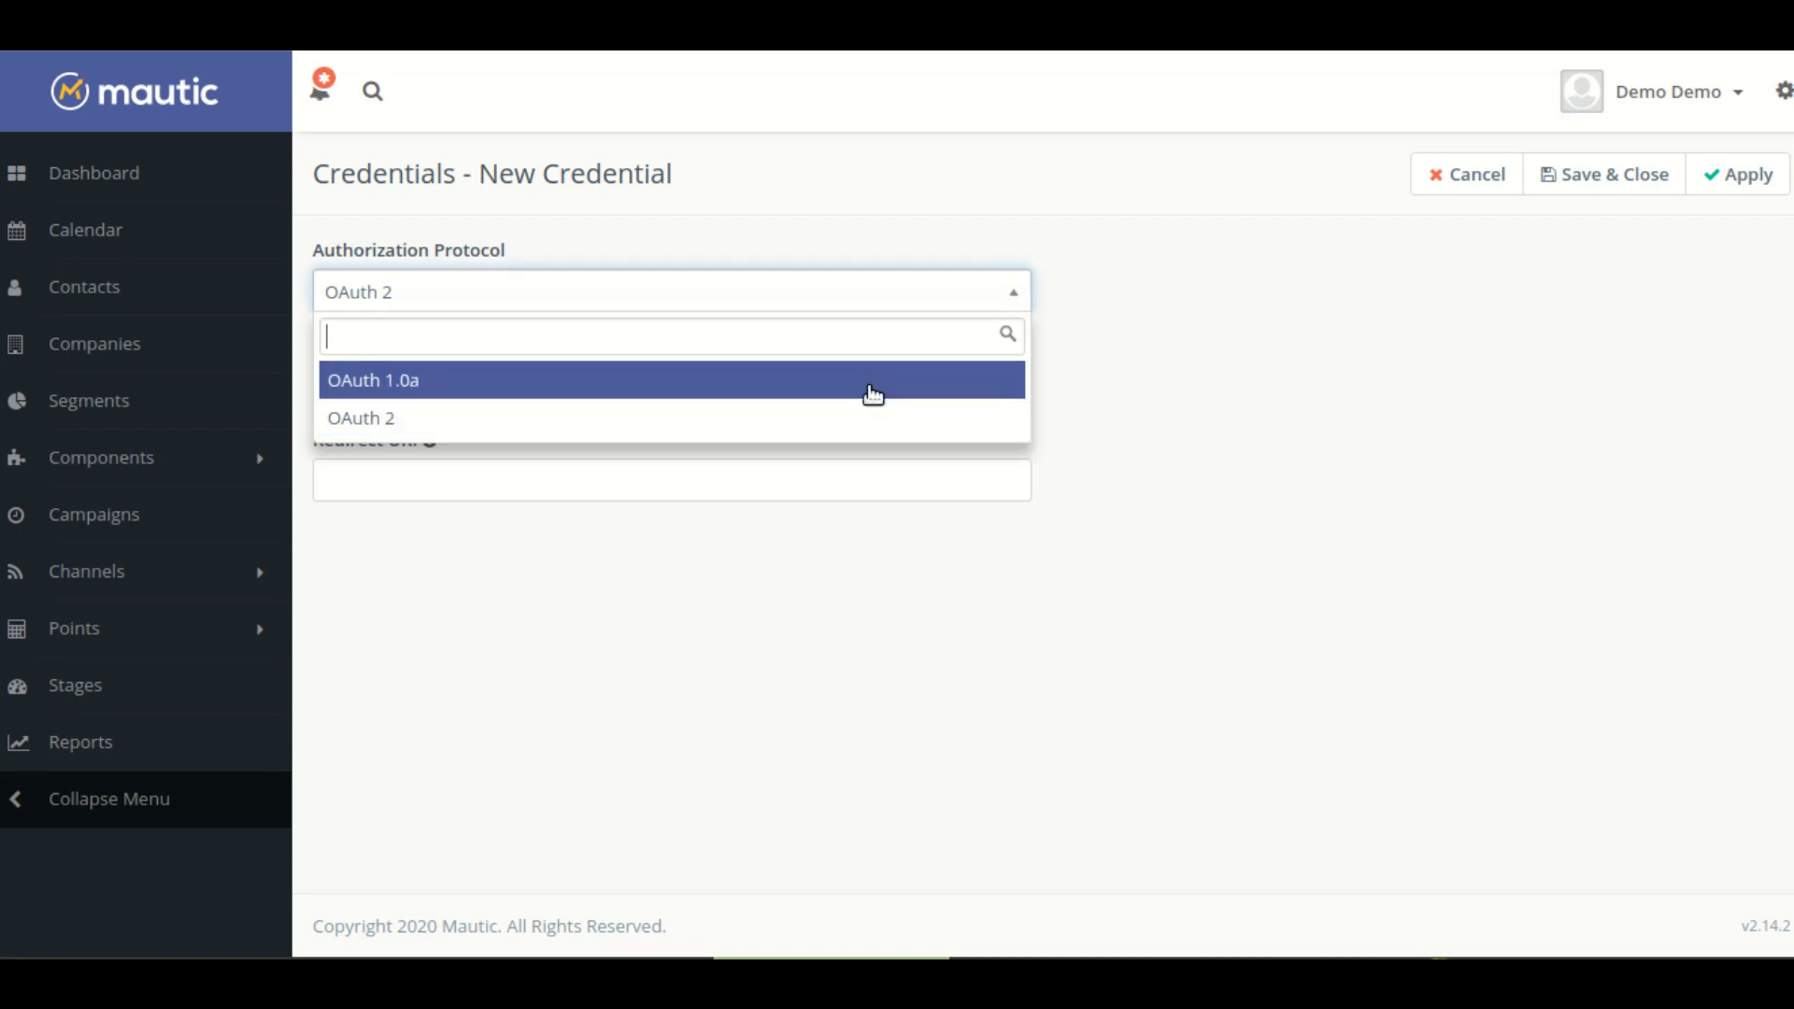
left_click(838, 421)
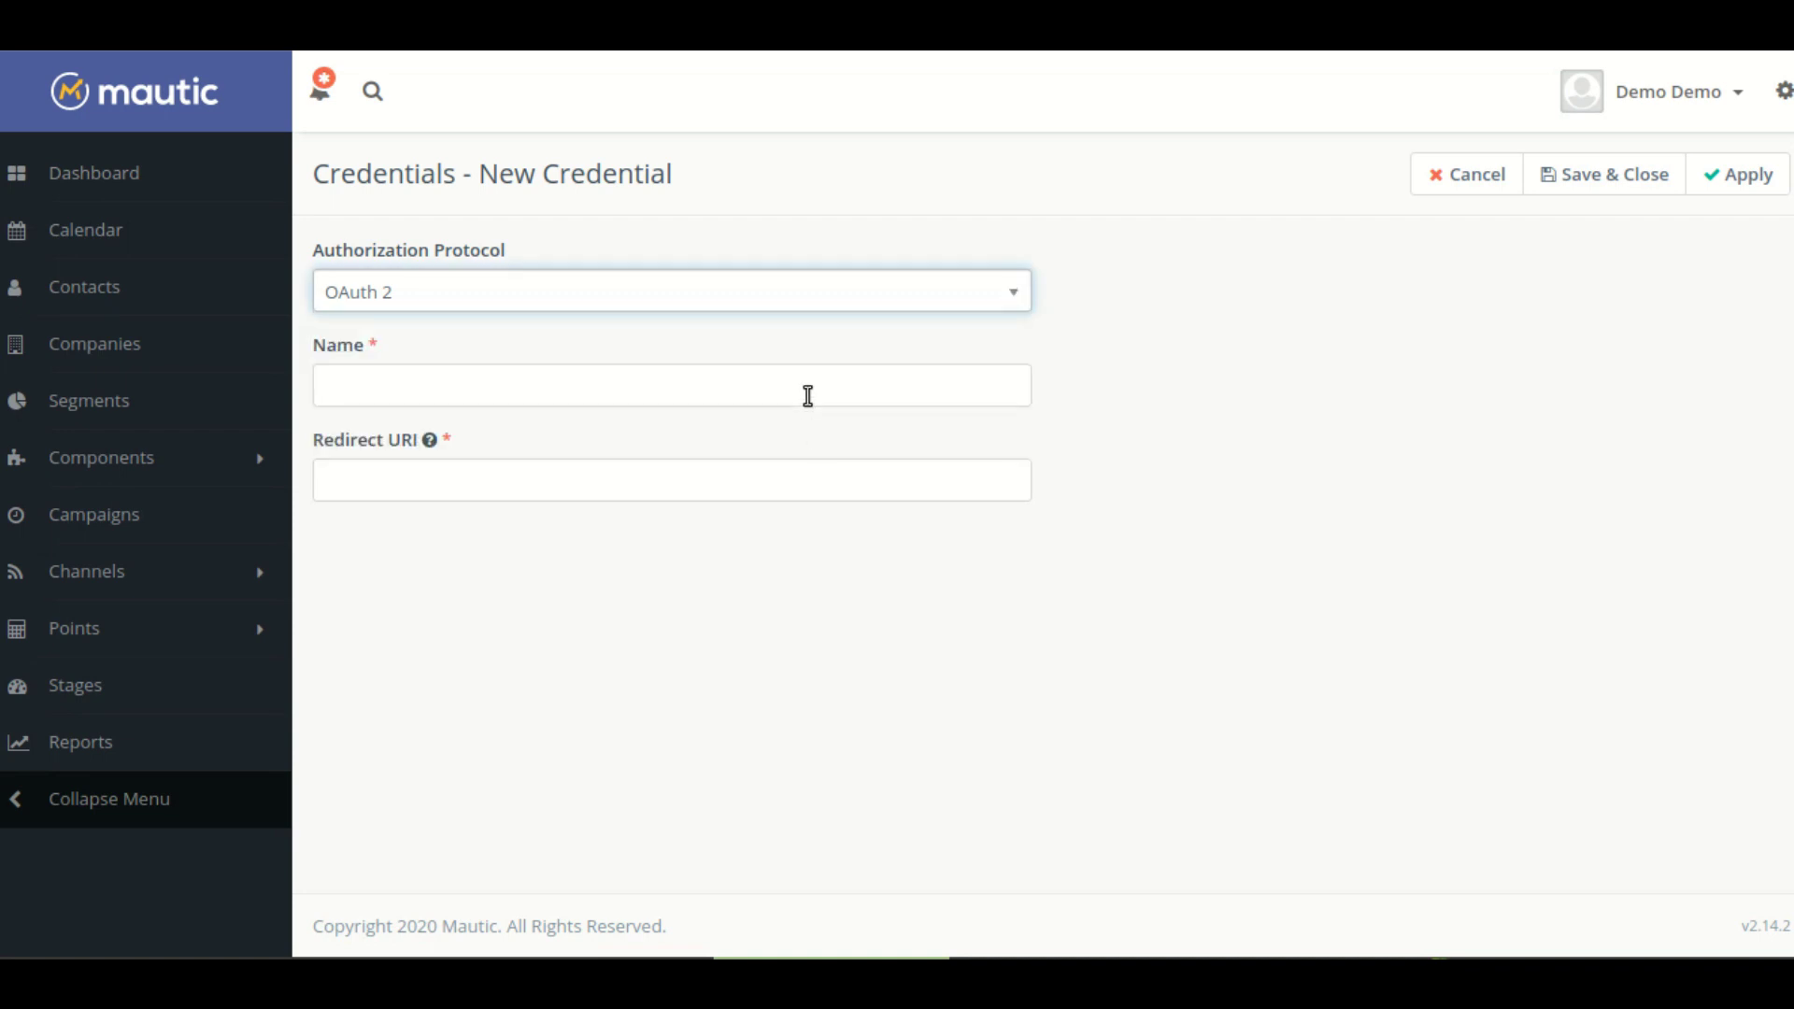
left_click(812, 385)
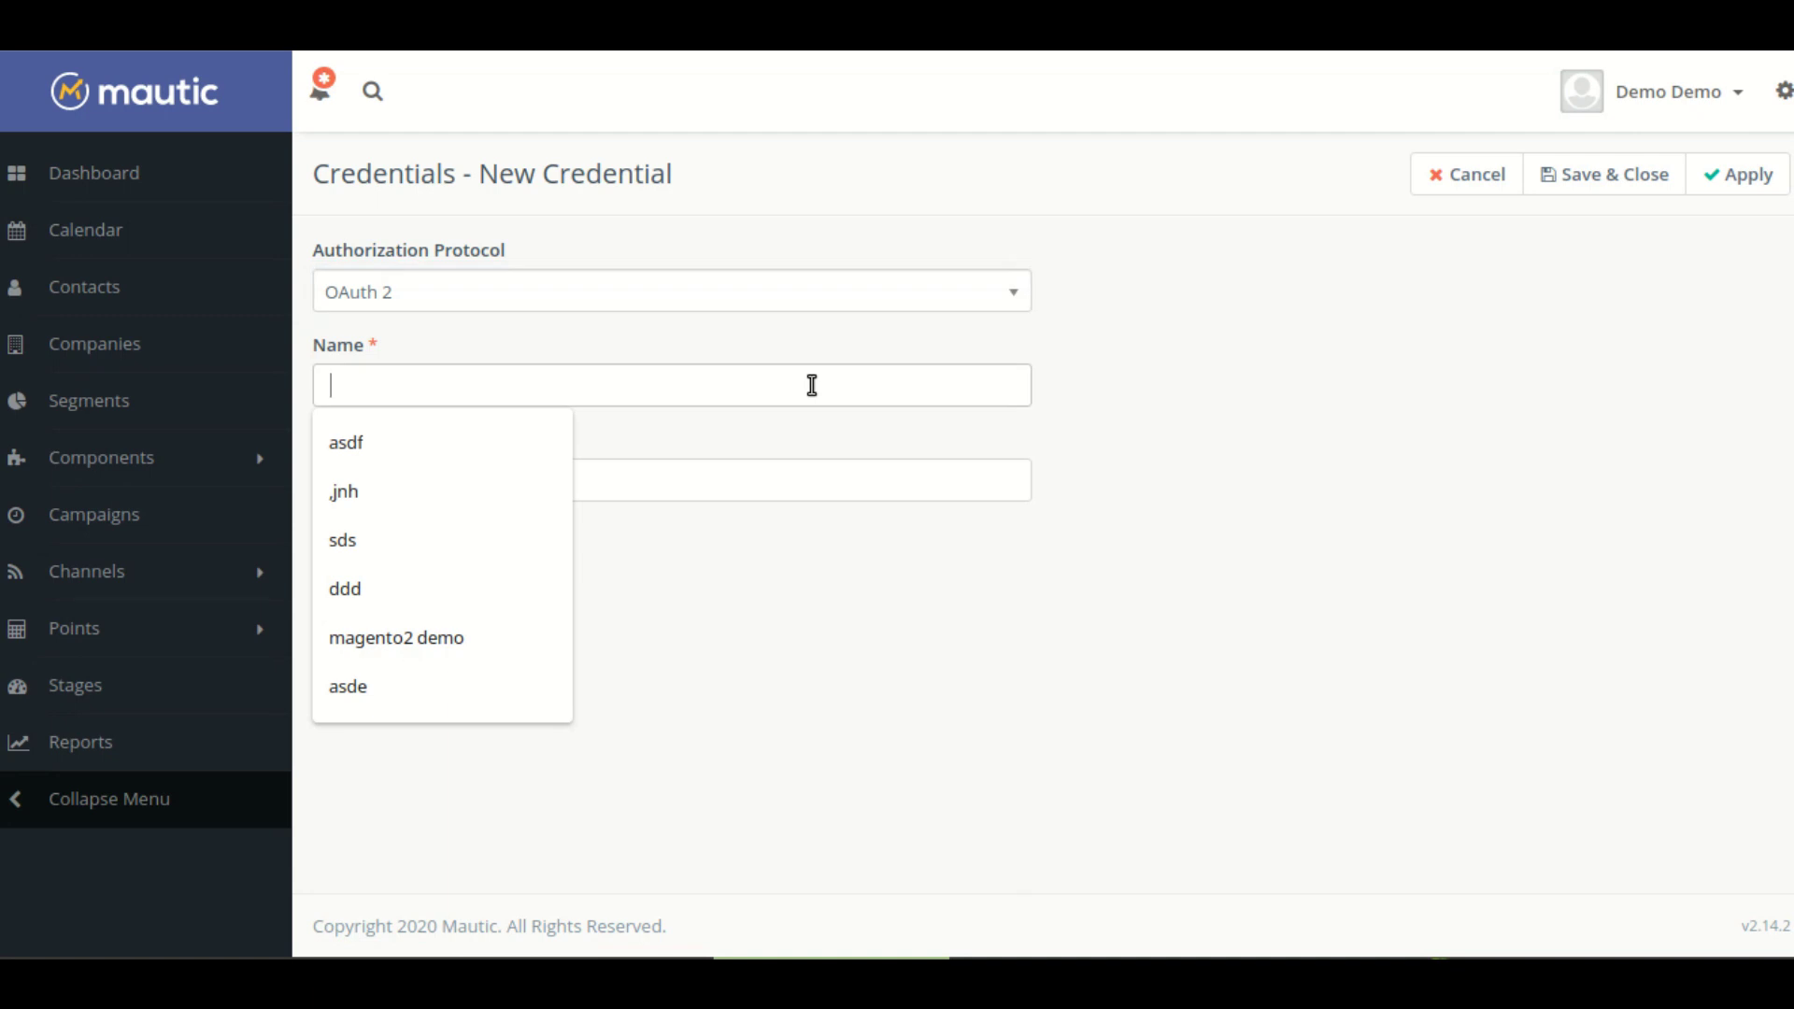
type("mar")
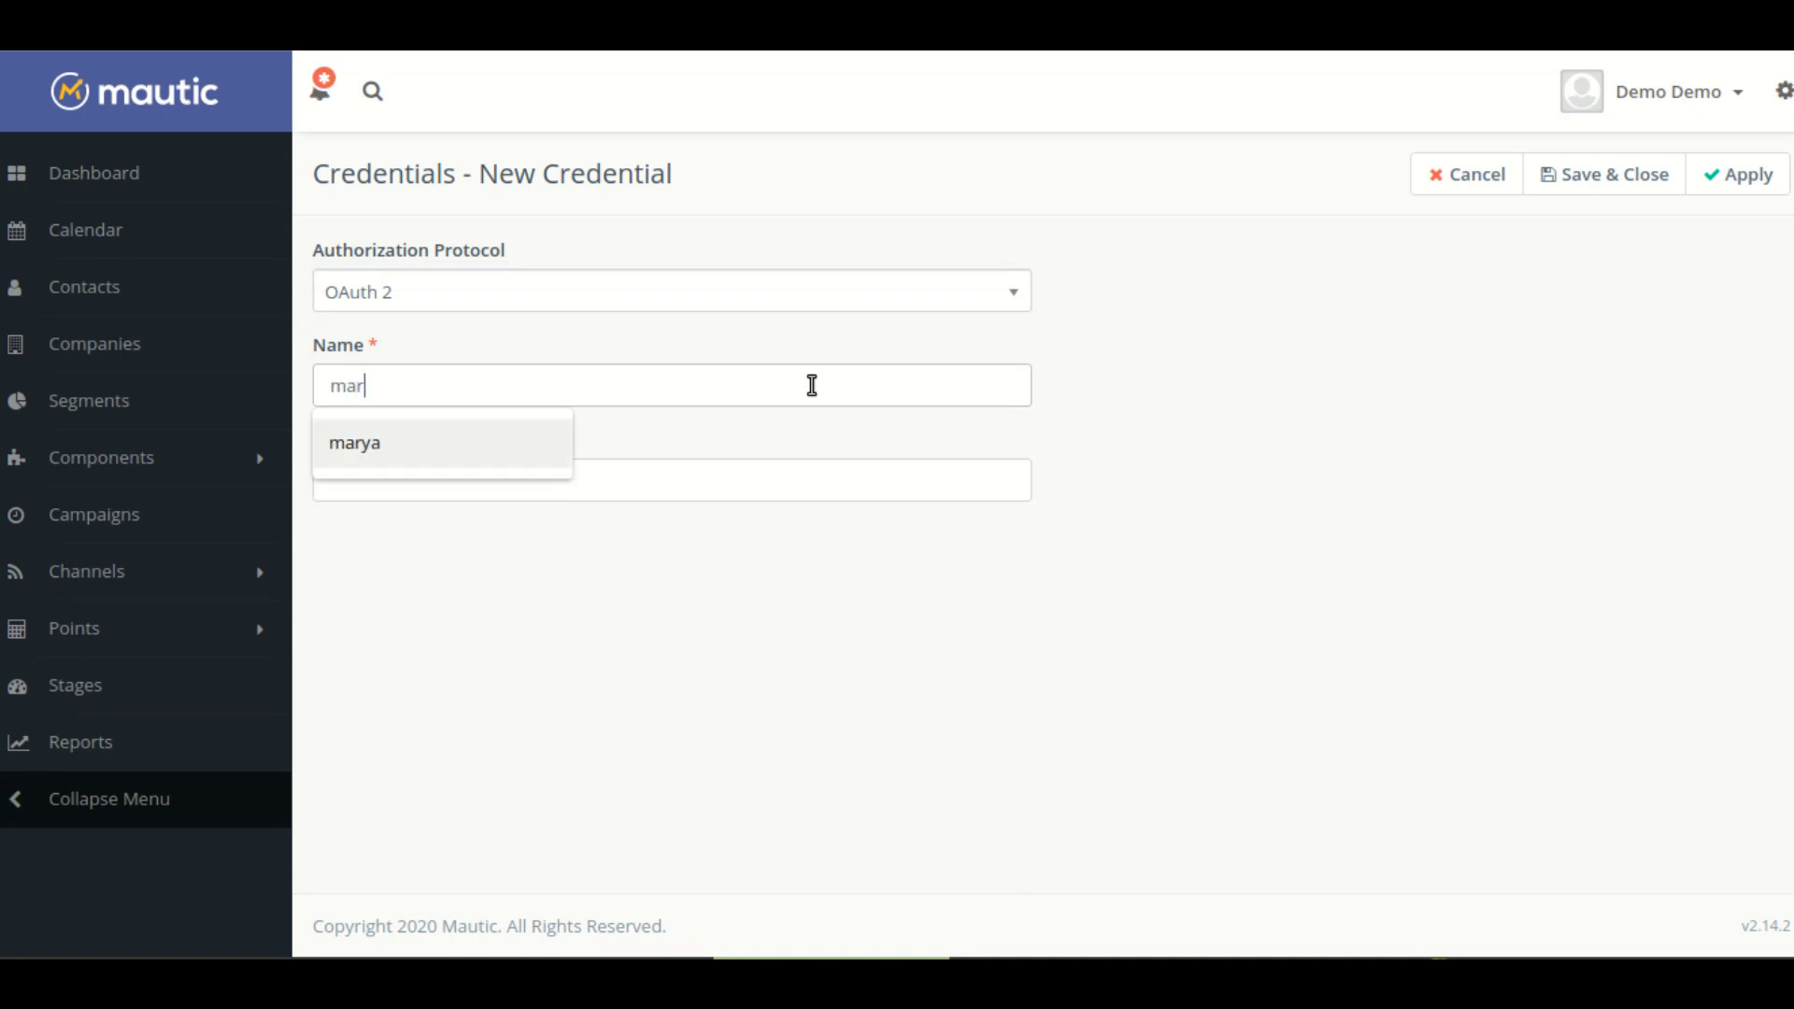
type("ya")
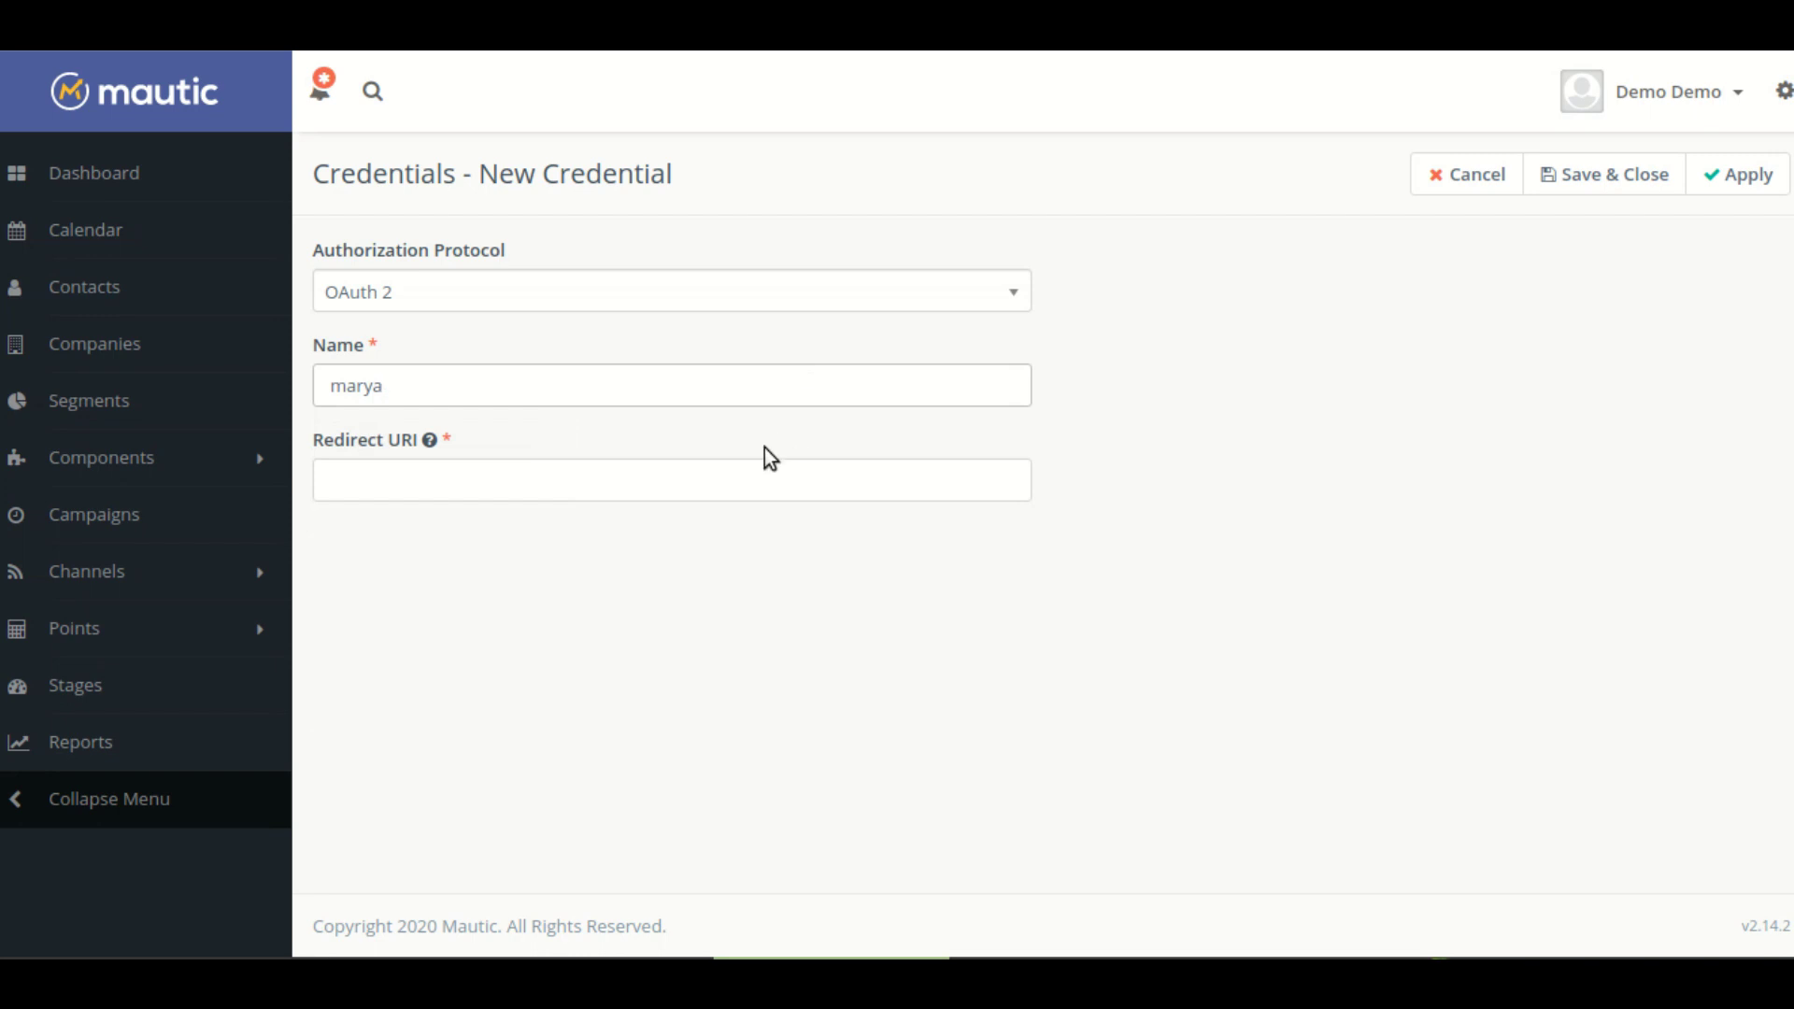
left_click(724, 478)
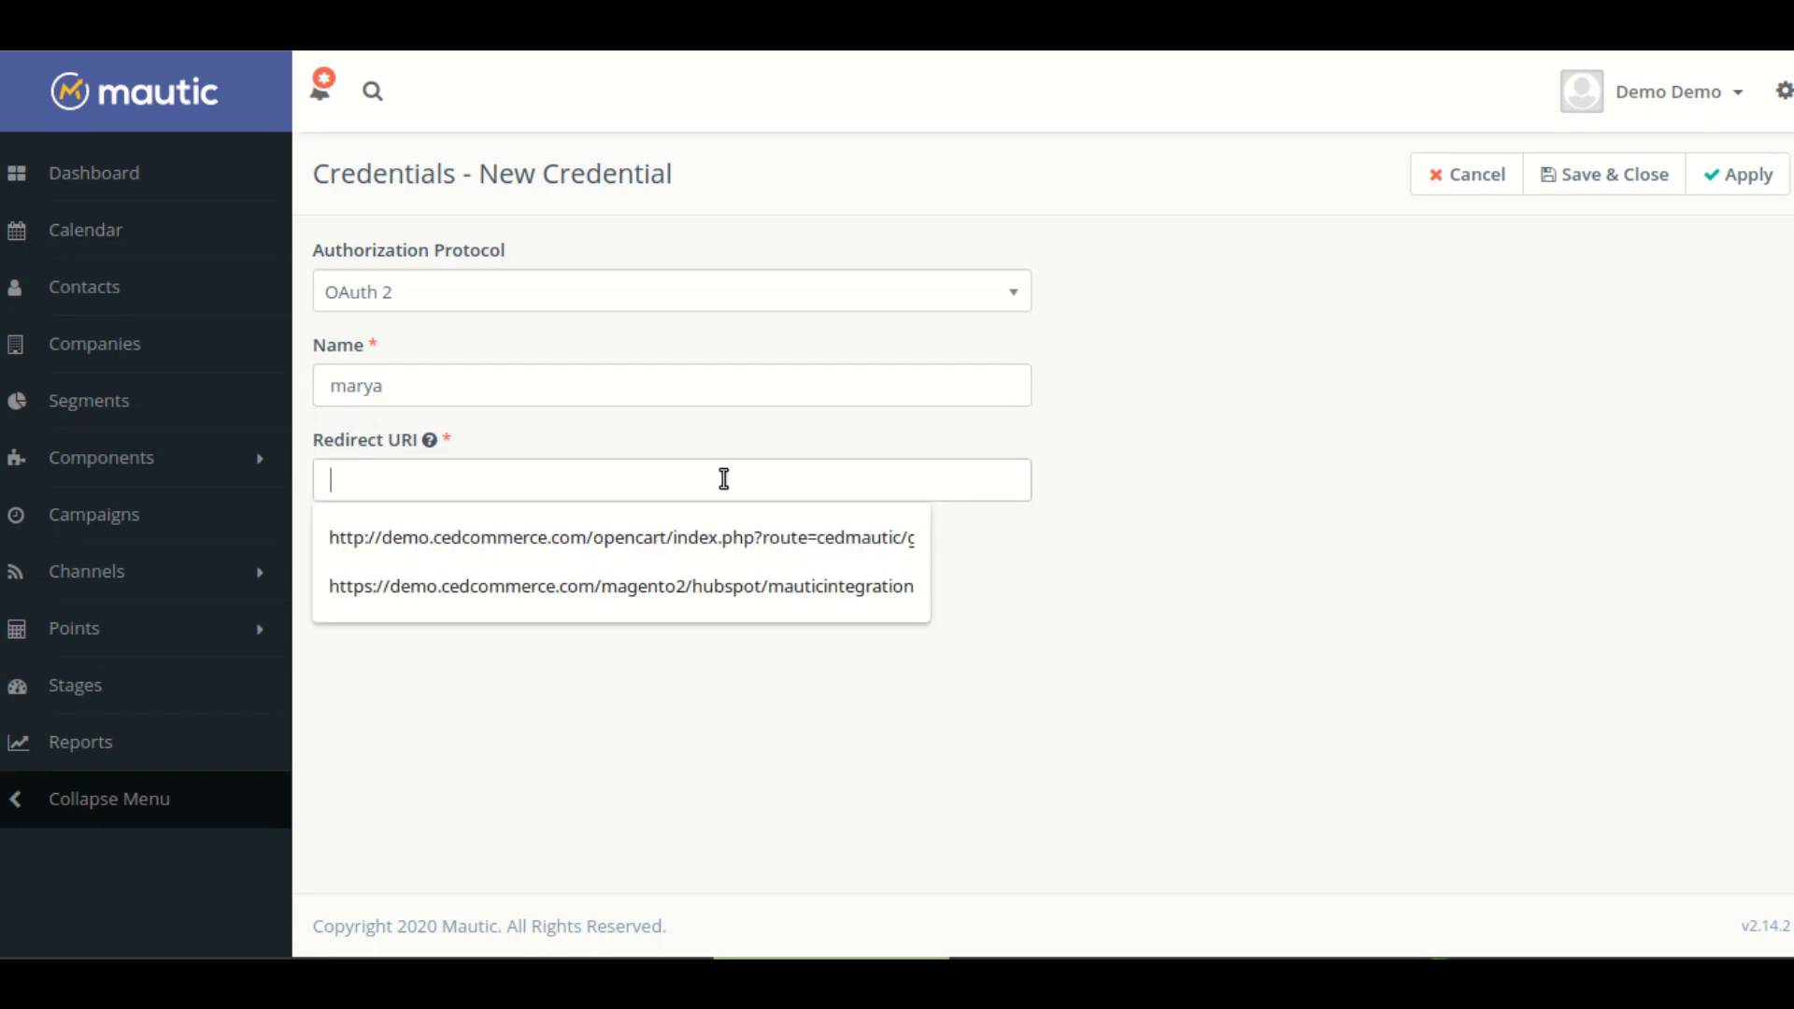
key("Down")
key("Return")
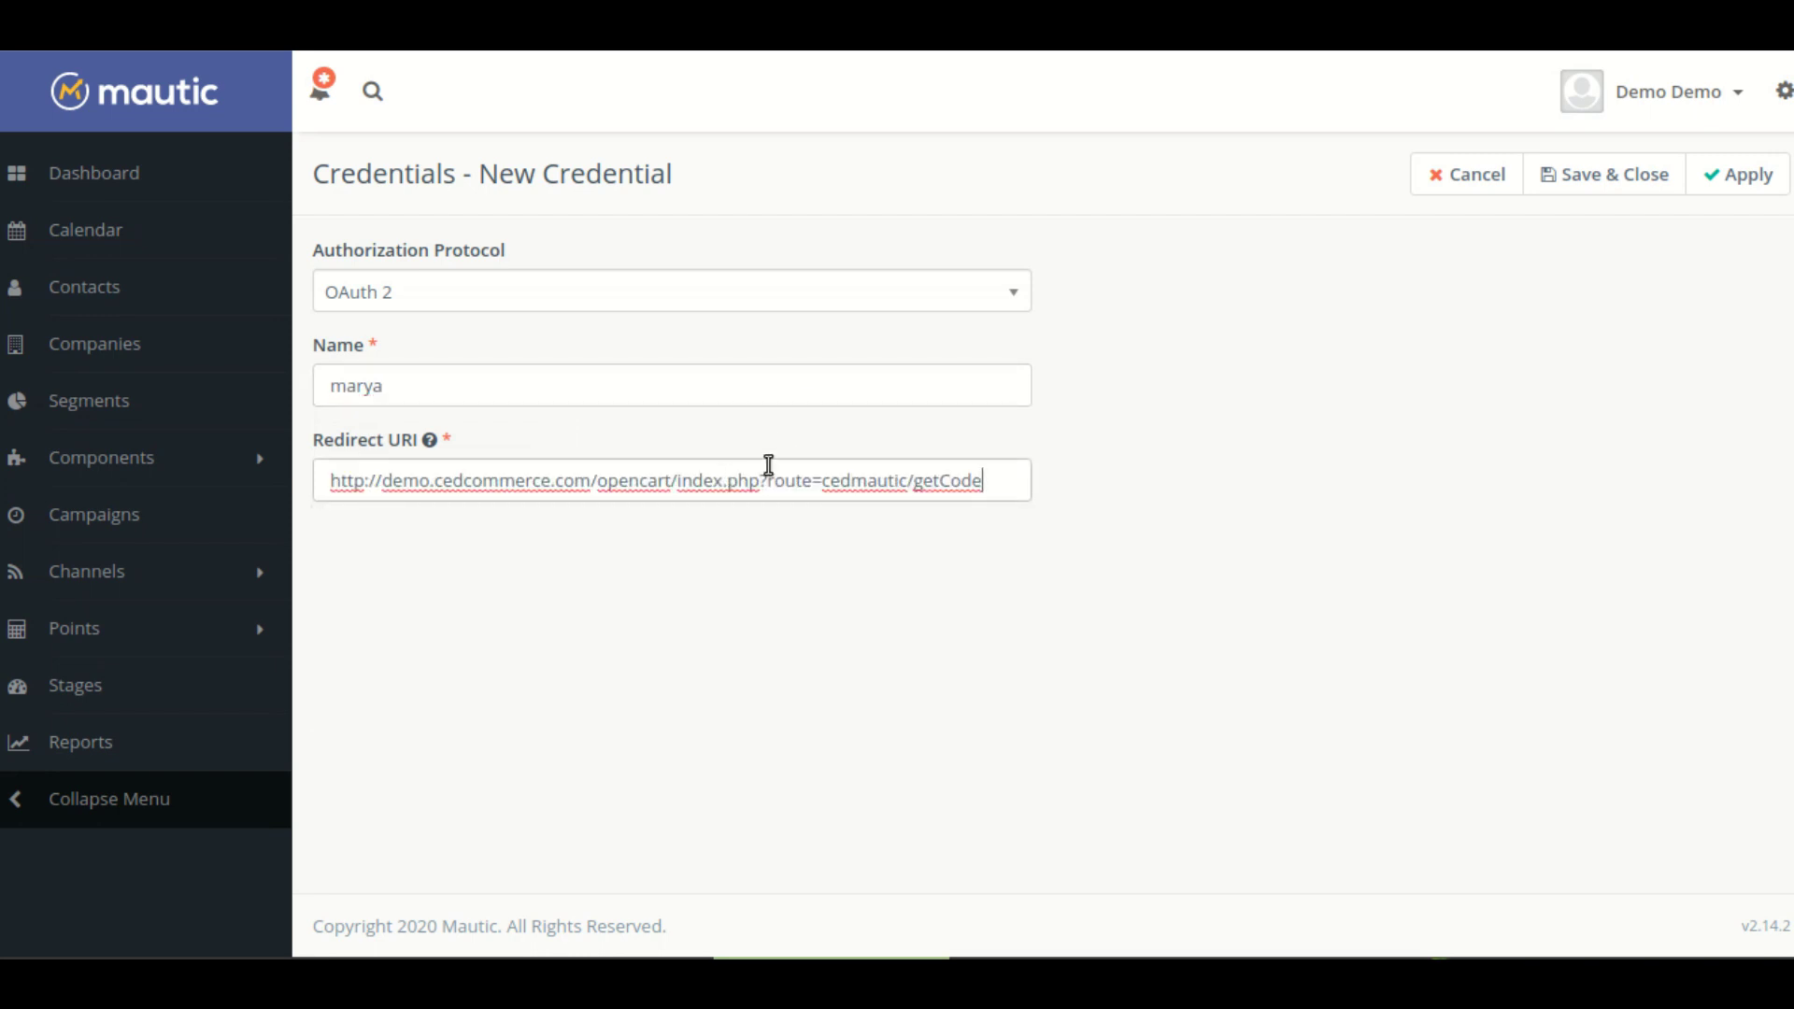
left_click(1588, 187)
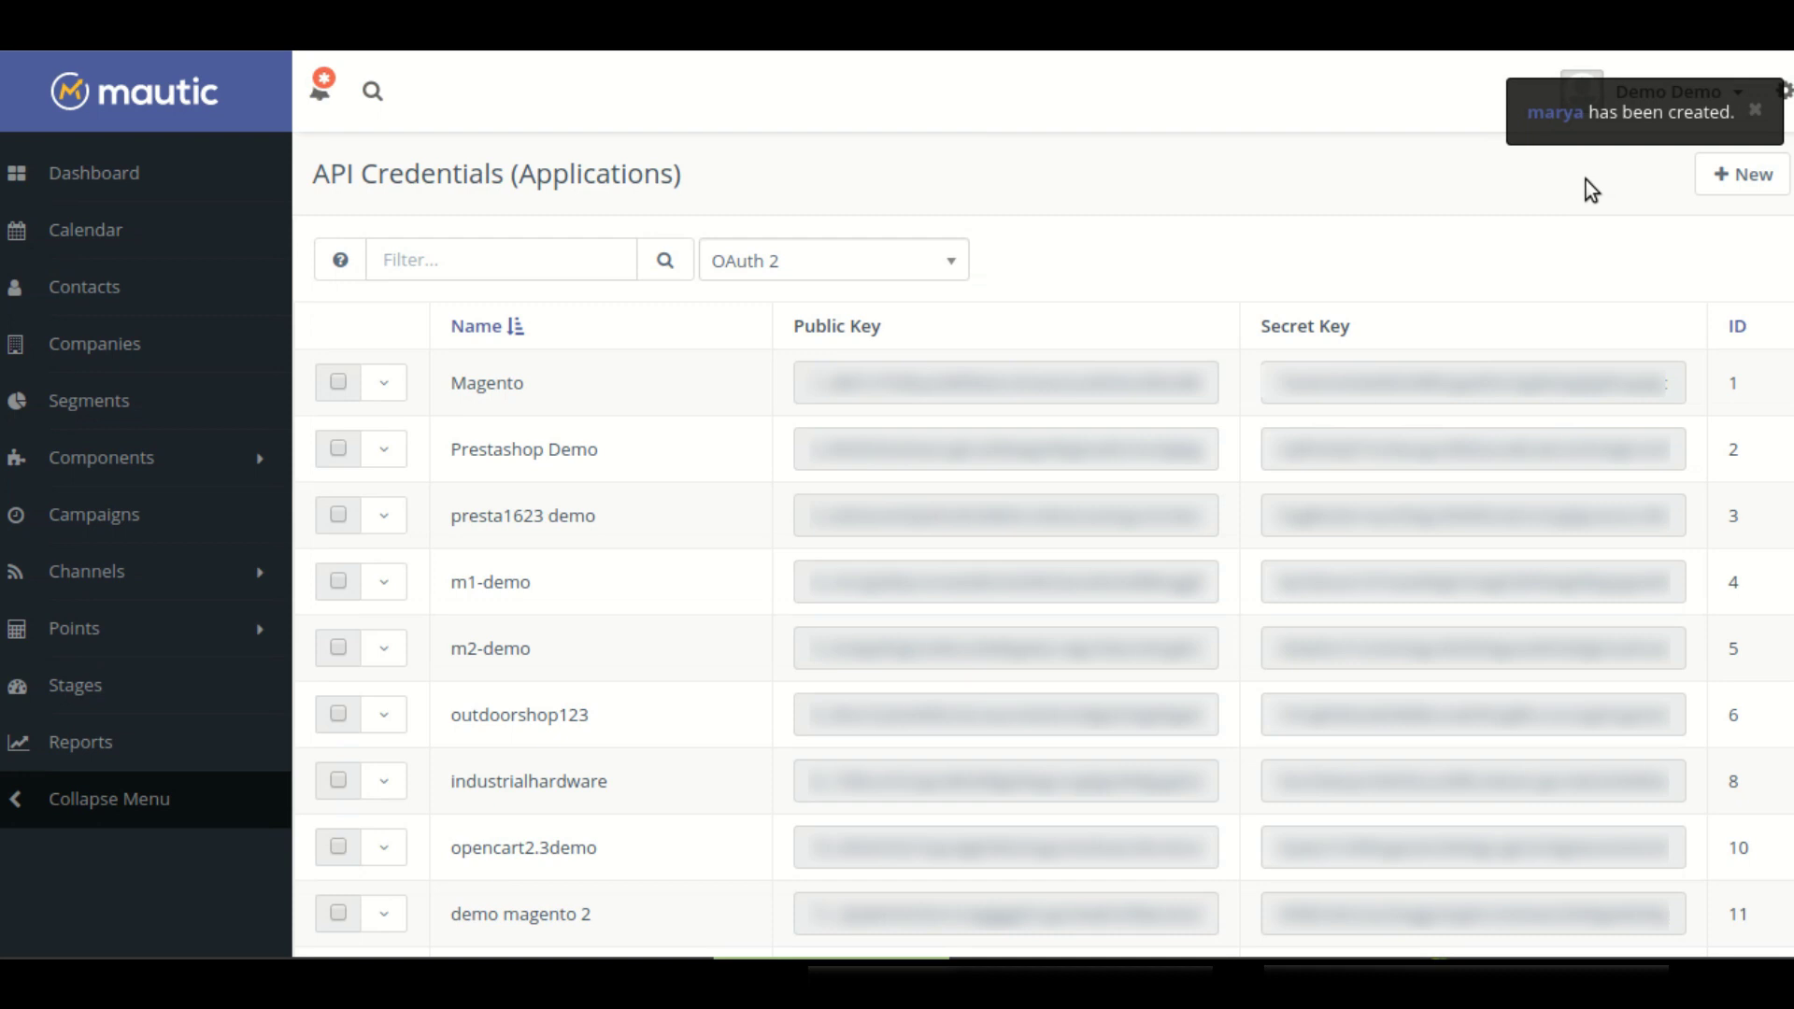
- Find the new credential, ID 26, in the list and select its public key
scroll(783, 433, "down", 2)
scroll(783, 433, "down", 3)
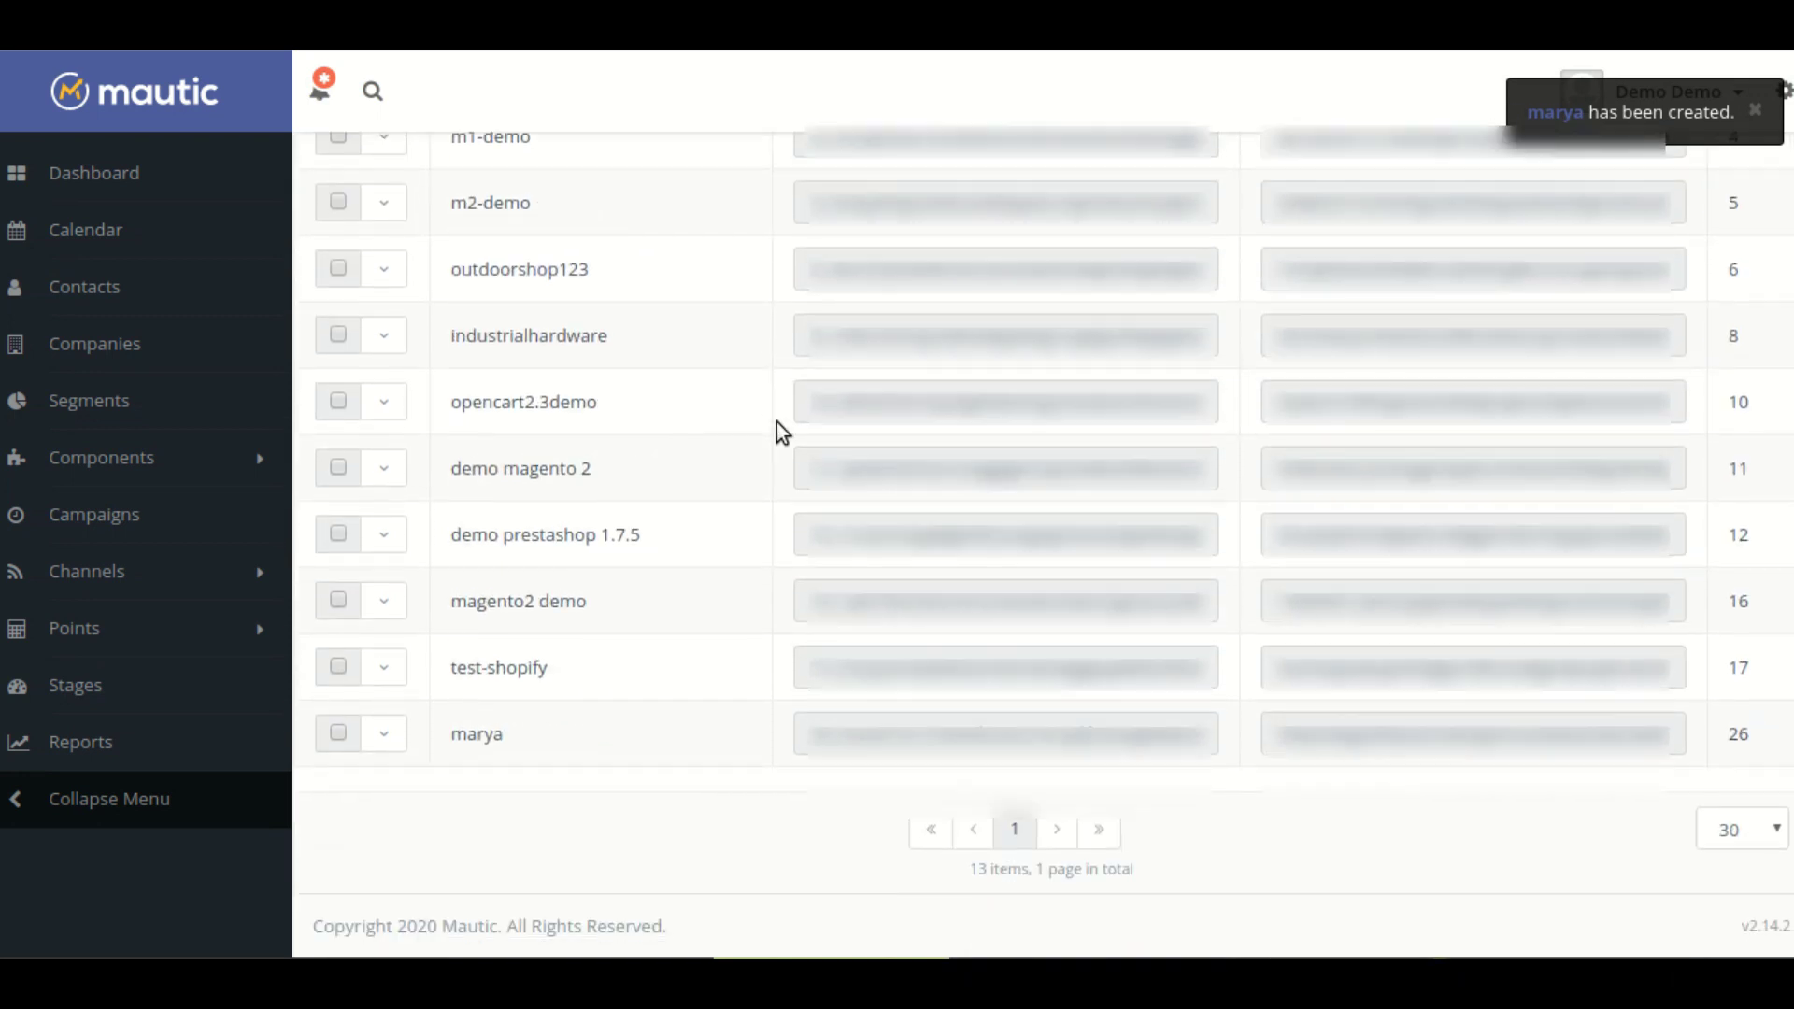
scroll(783, 432, "up", 5)
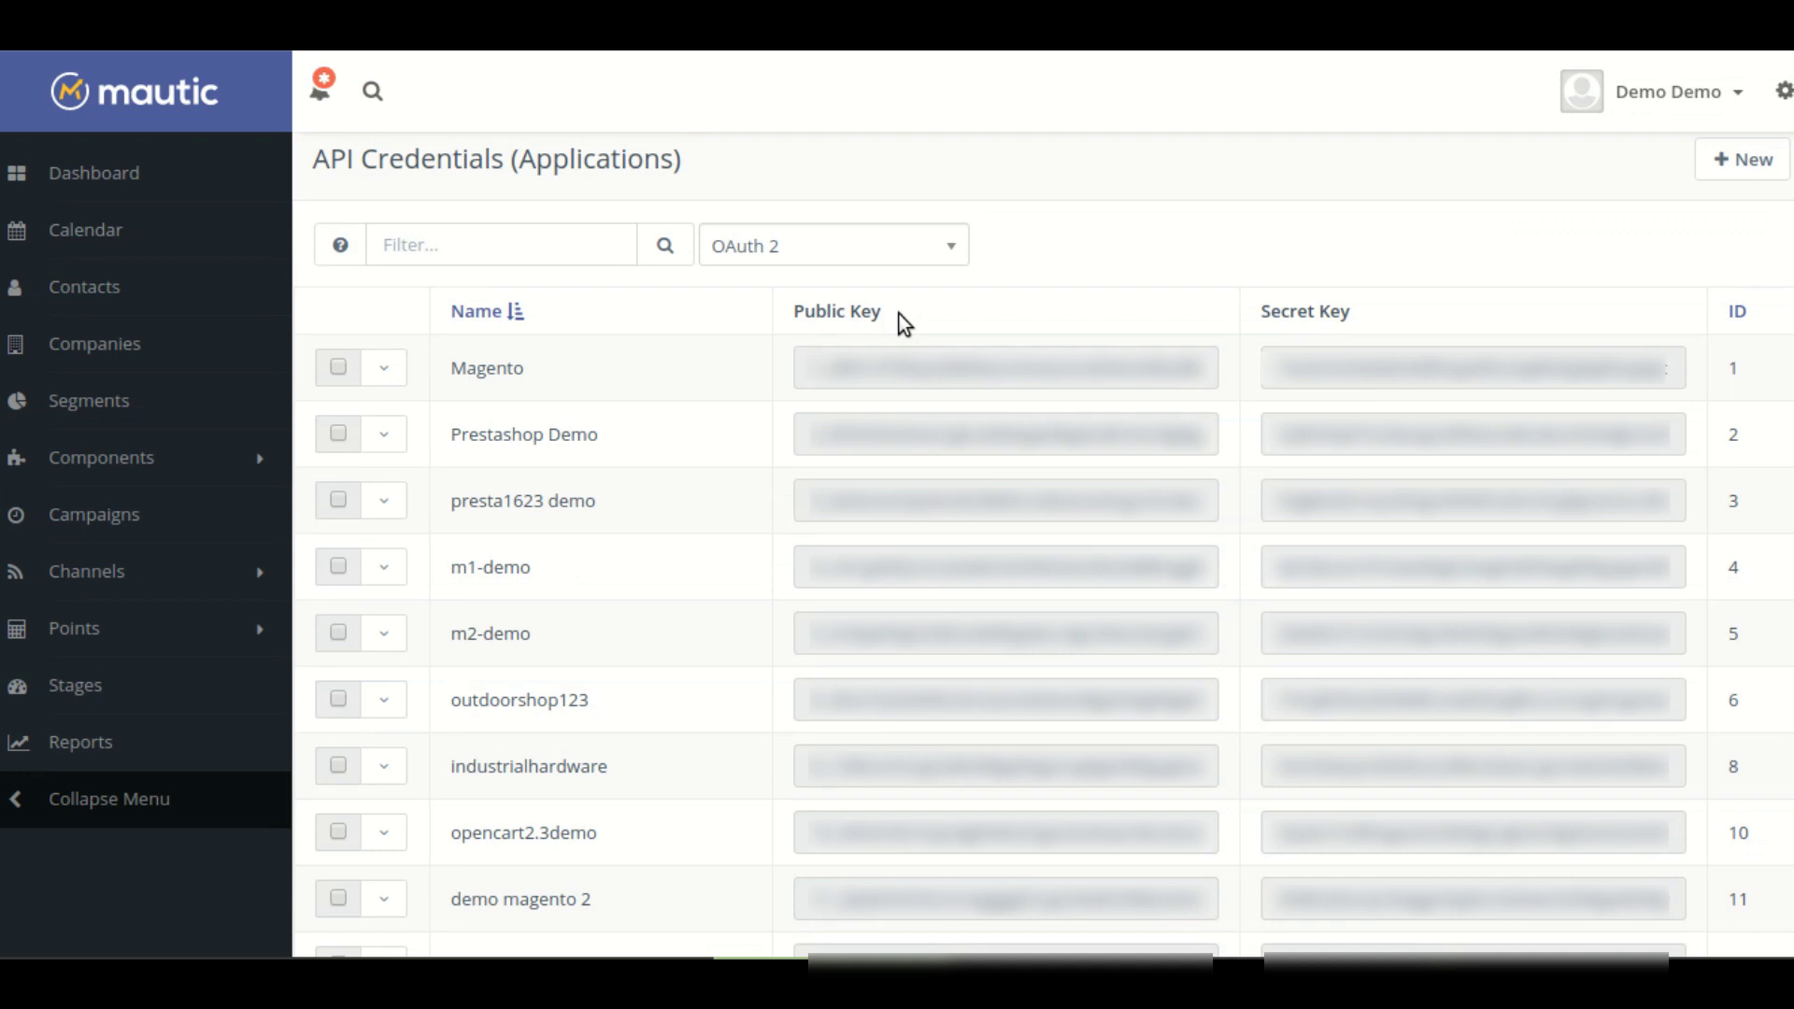
left_click_drag(899, 314, 774, 320)
left_click(1380, 312)
left_click_drag(1384, 321, 1256, 316)
scroll(952, 411, "down", 4)
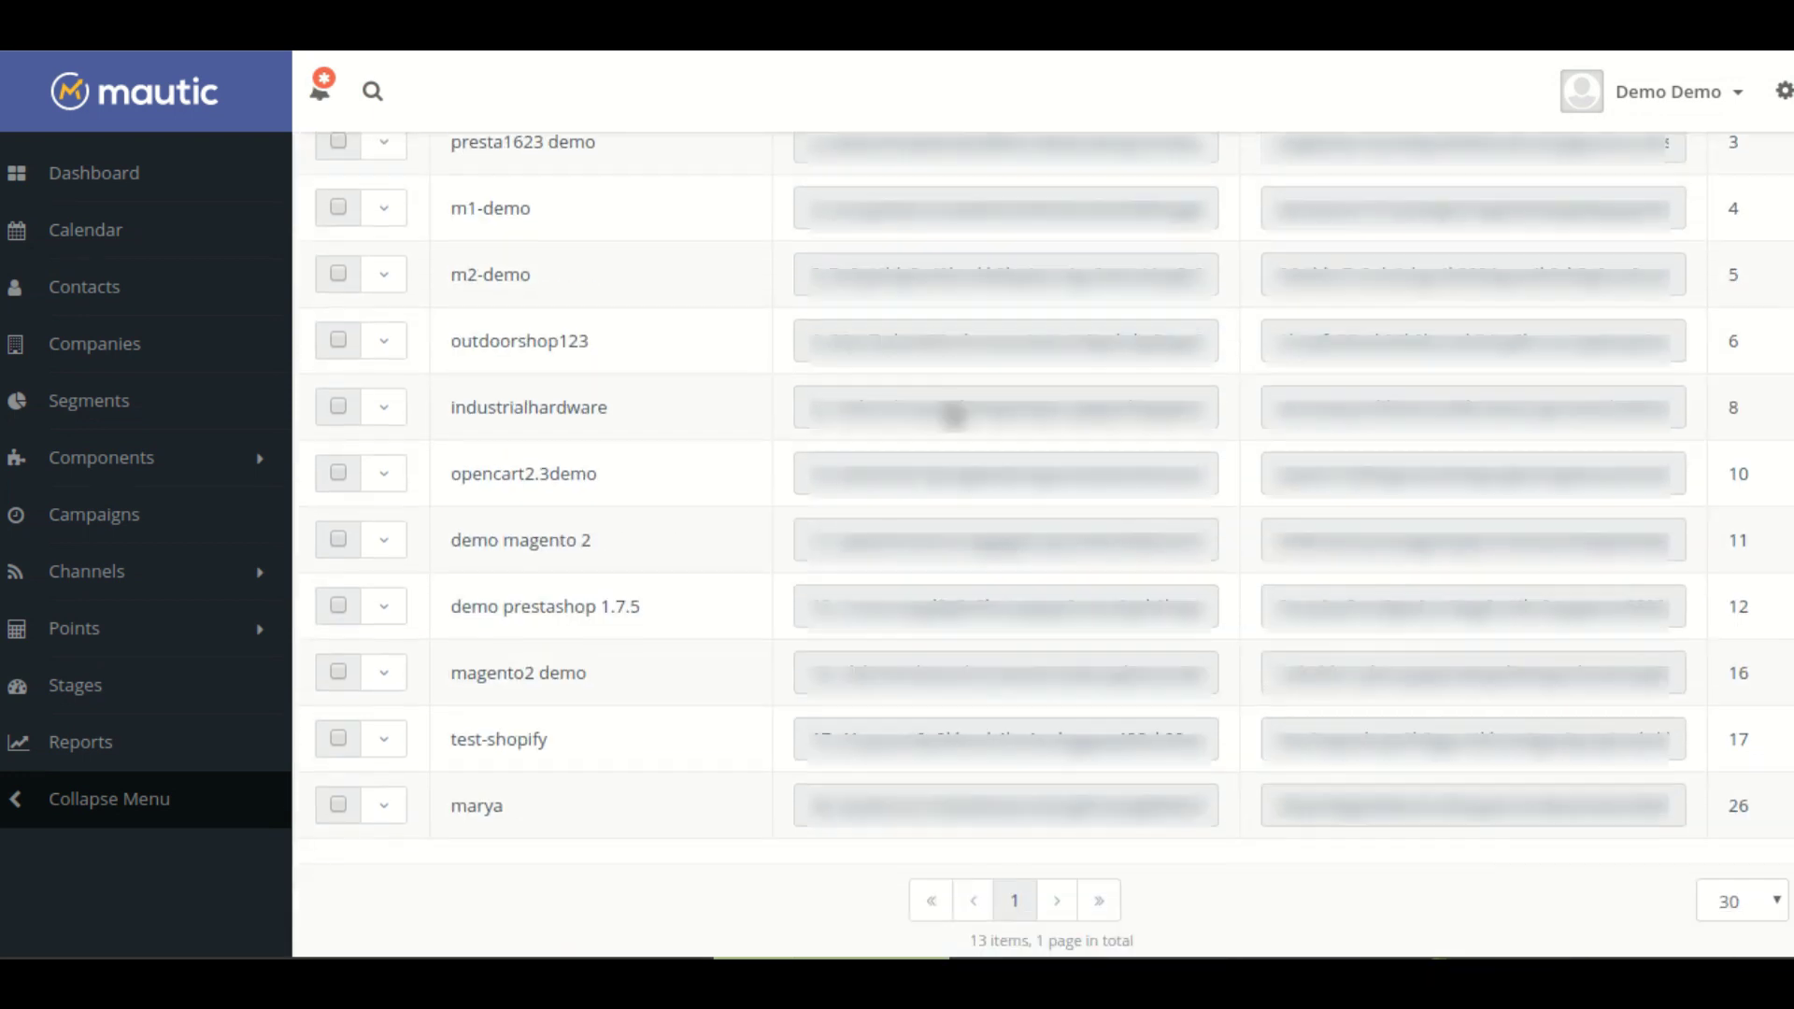
left_click(990, 806)
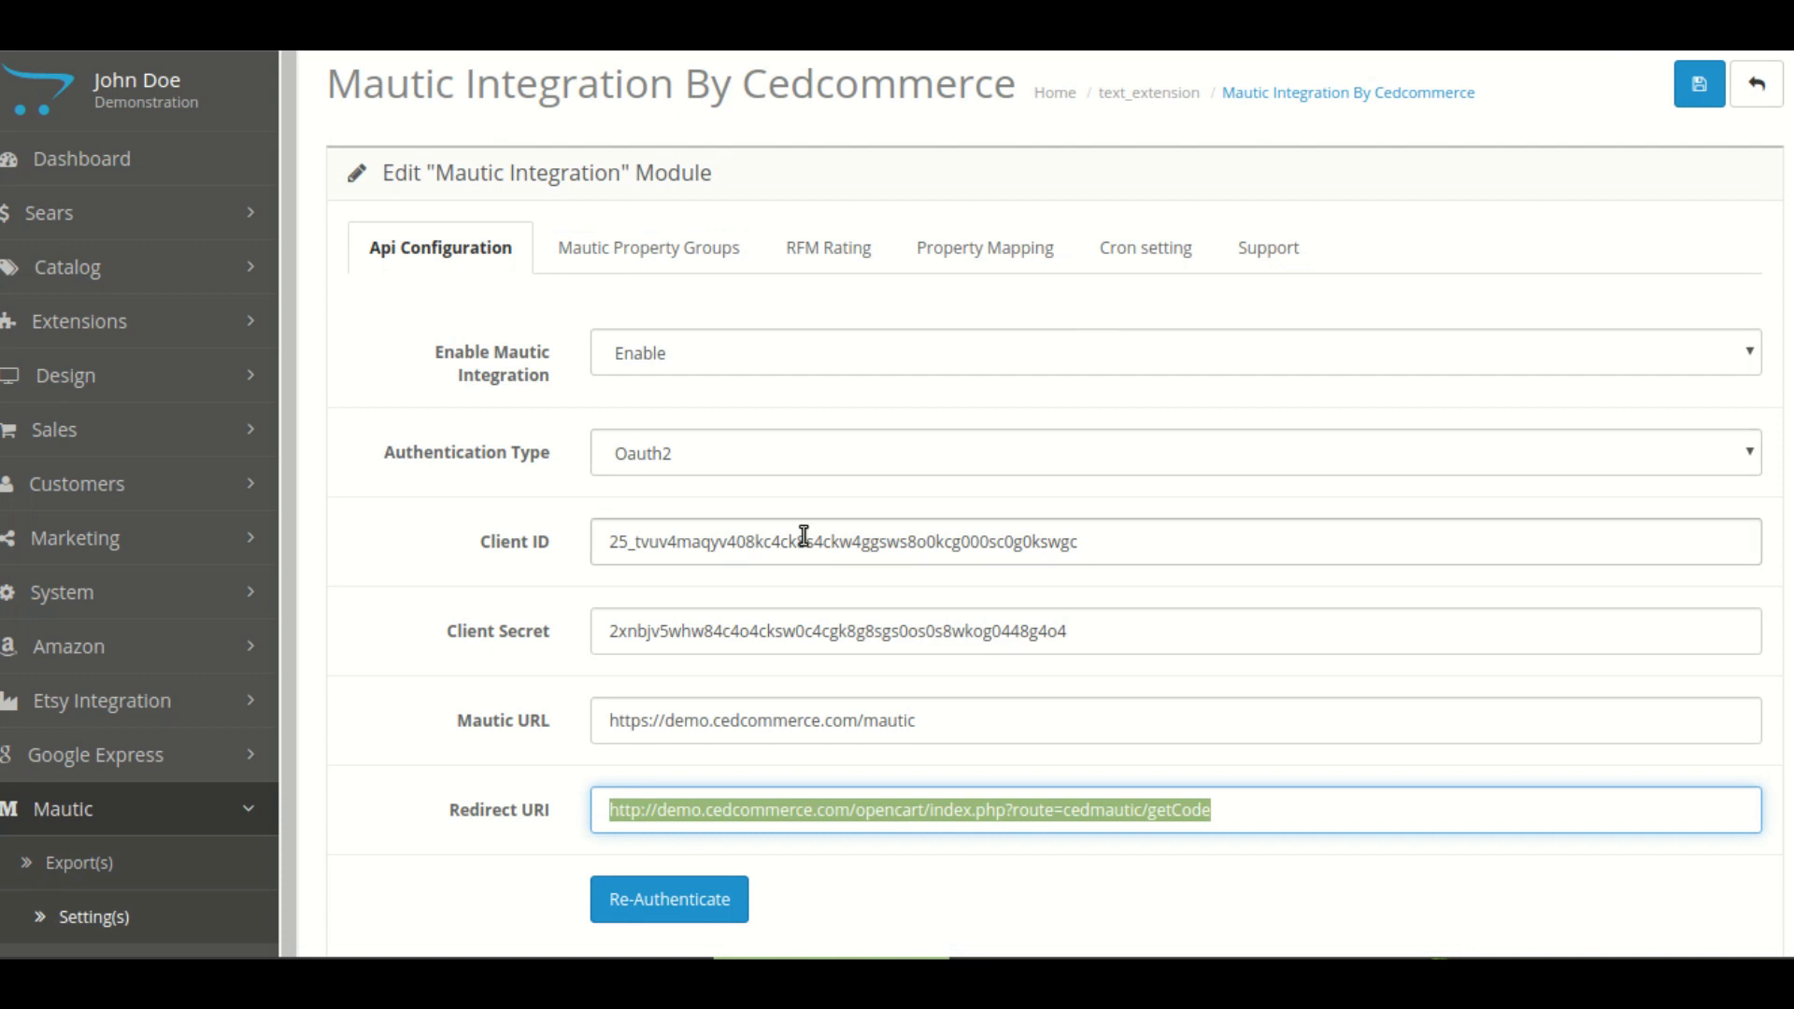
- Replace Client ID and Client Secret with the new credential's public and secret keys
double_click(803, 538)
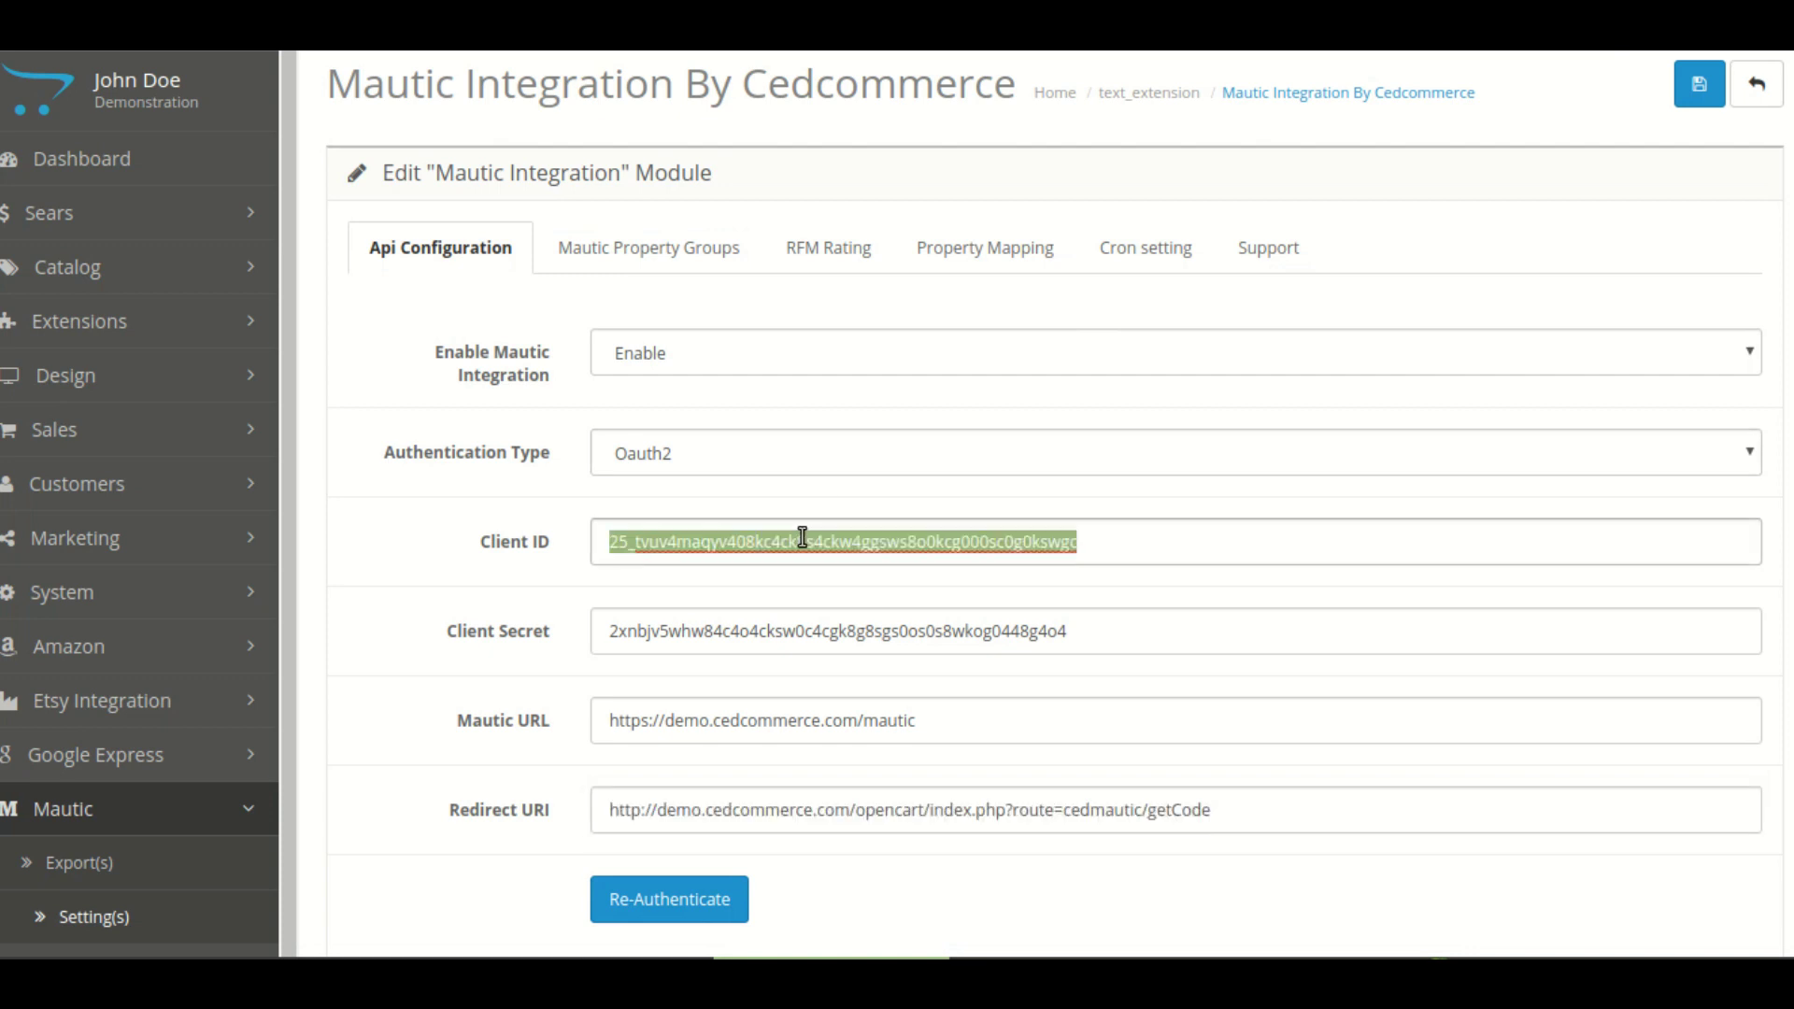
key("ctrl+v")
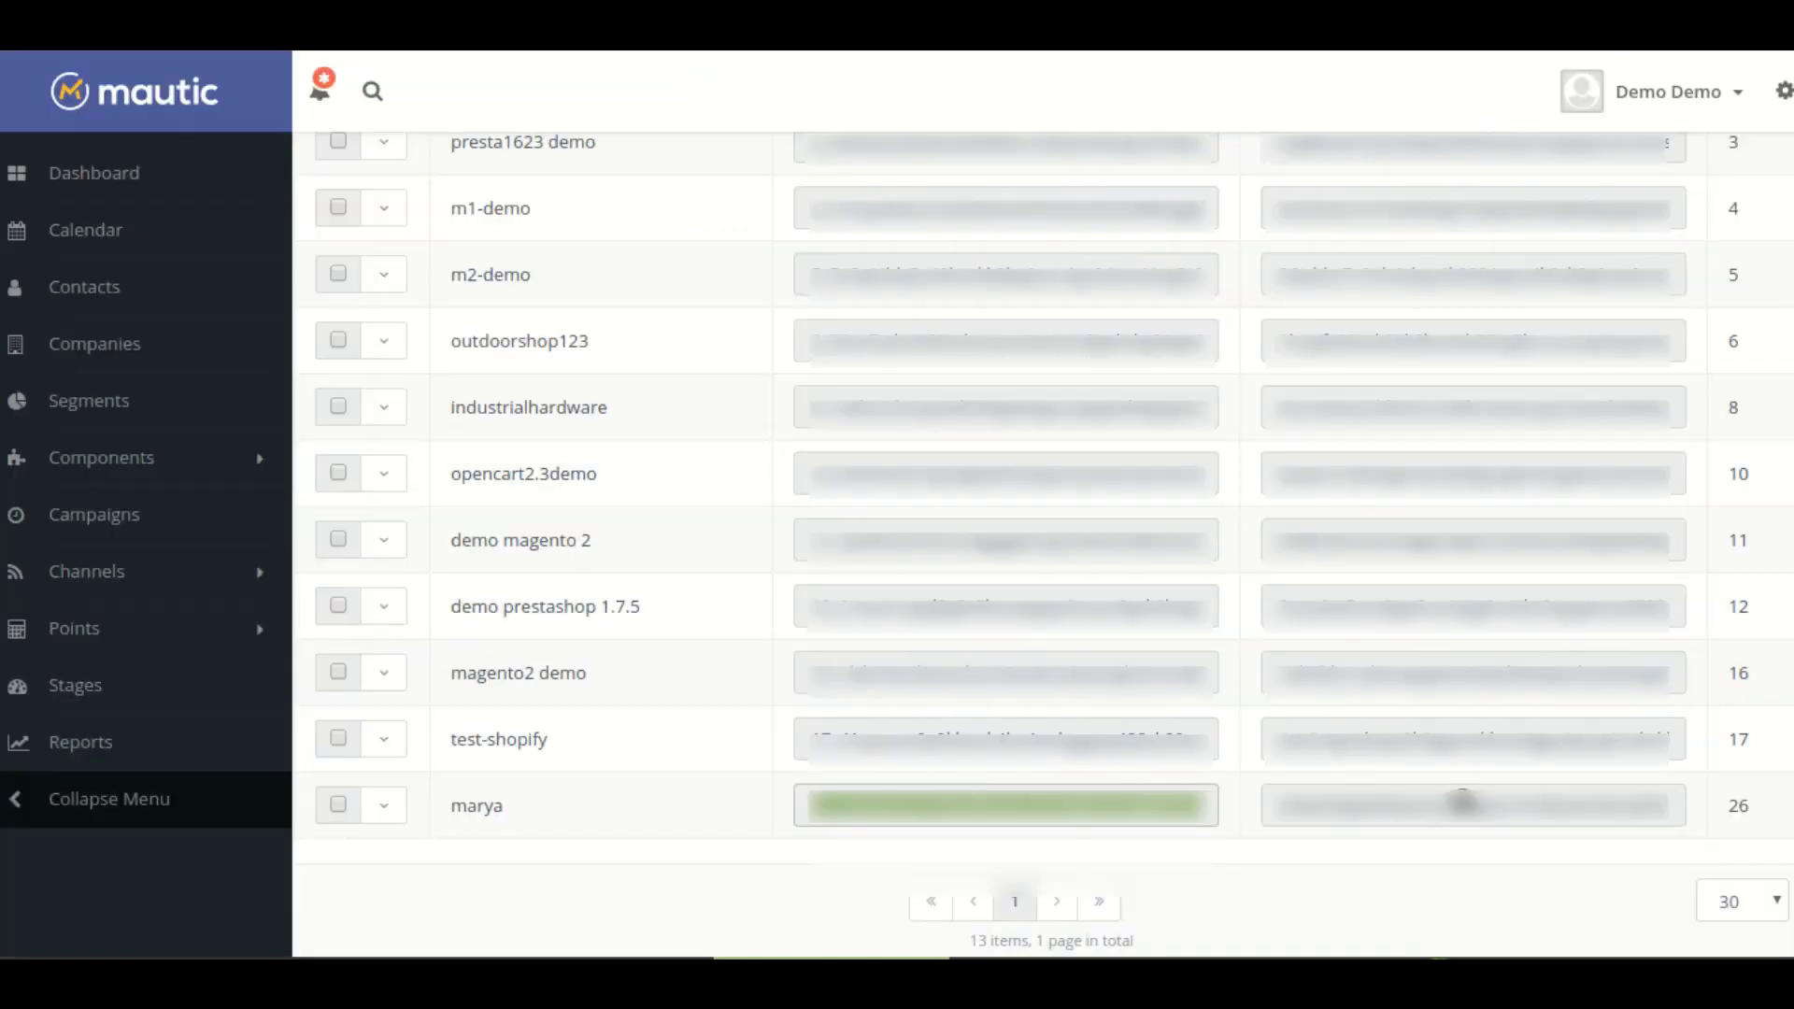
left_click(1464, 803)
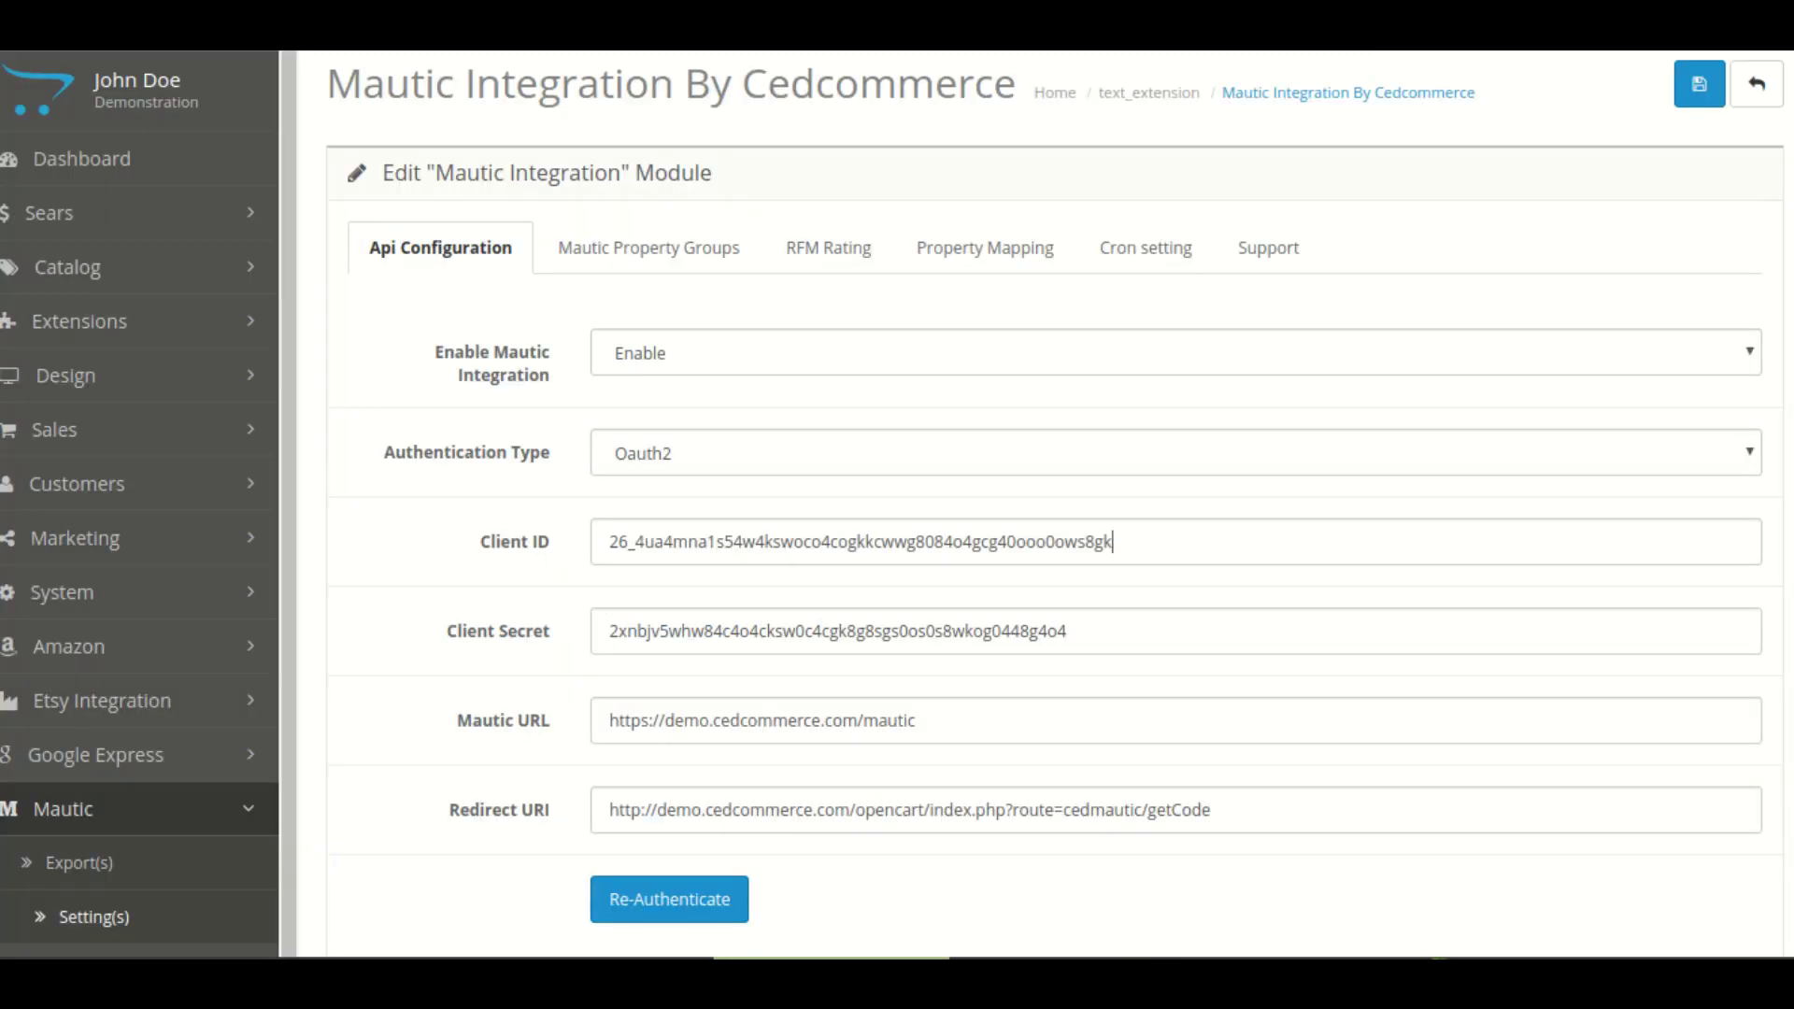
left_click(1047, 551)
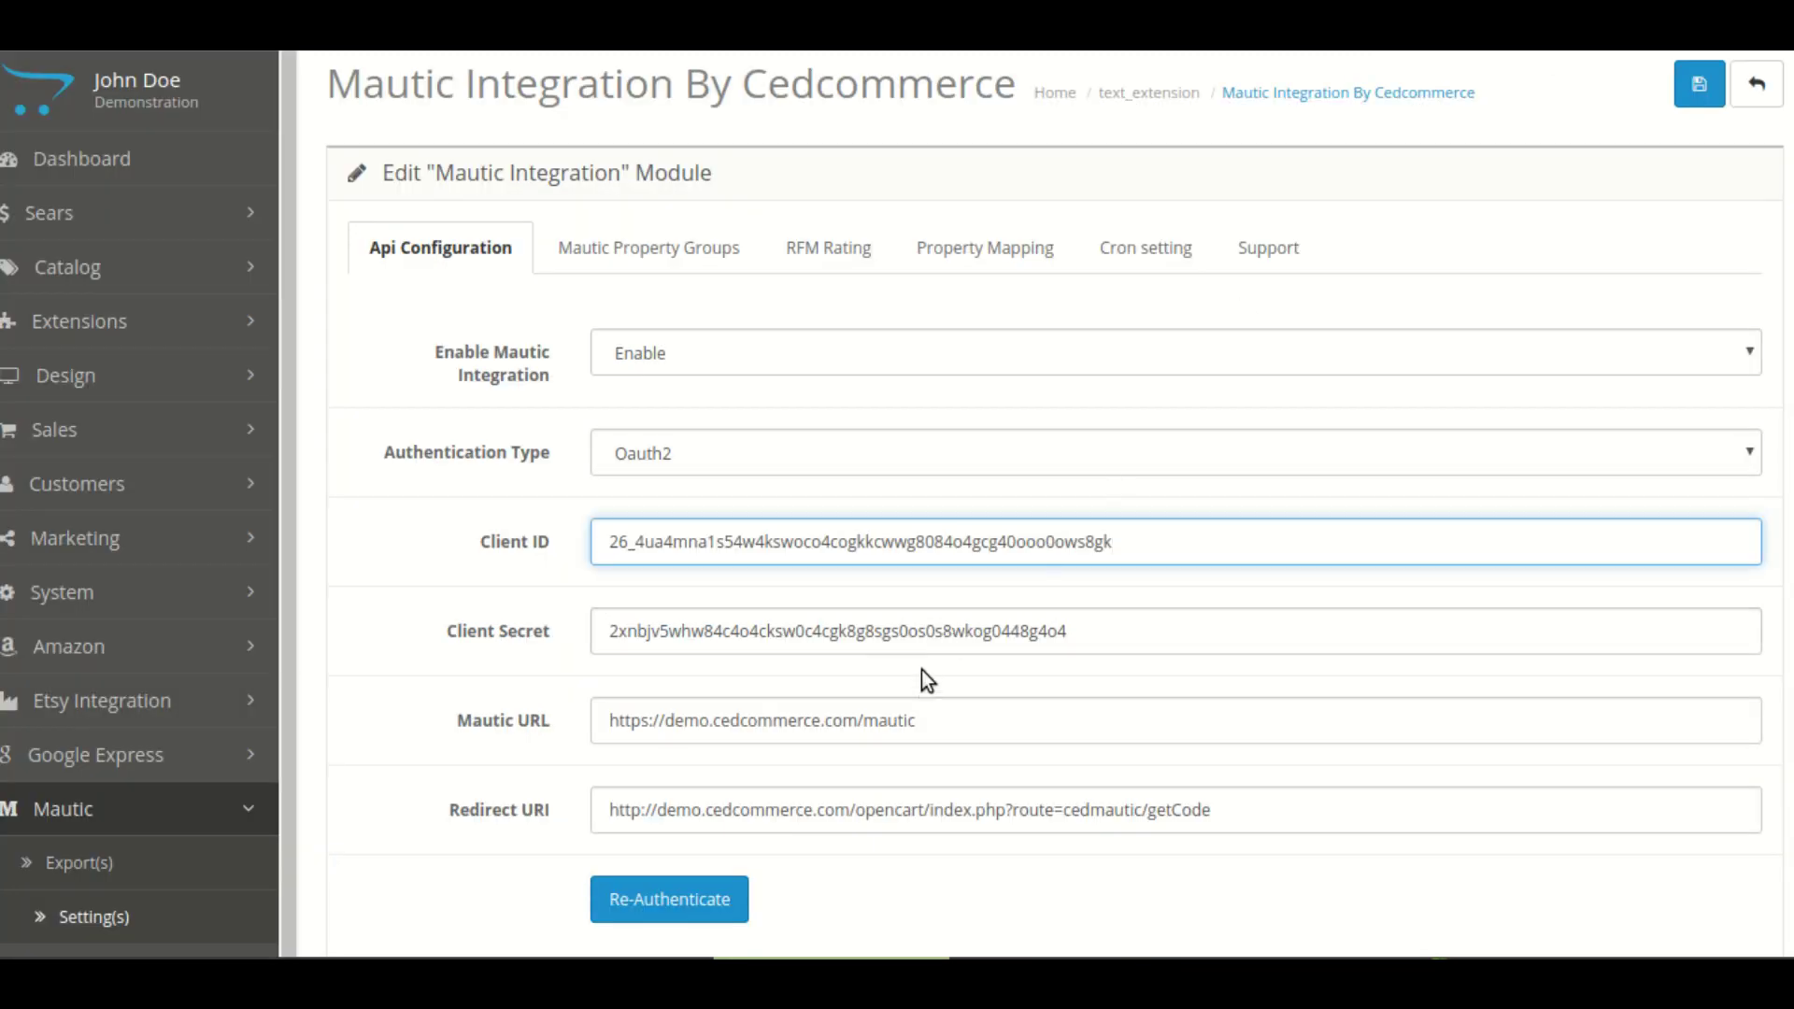
double_click(938, 642)
key("ctrl+v")
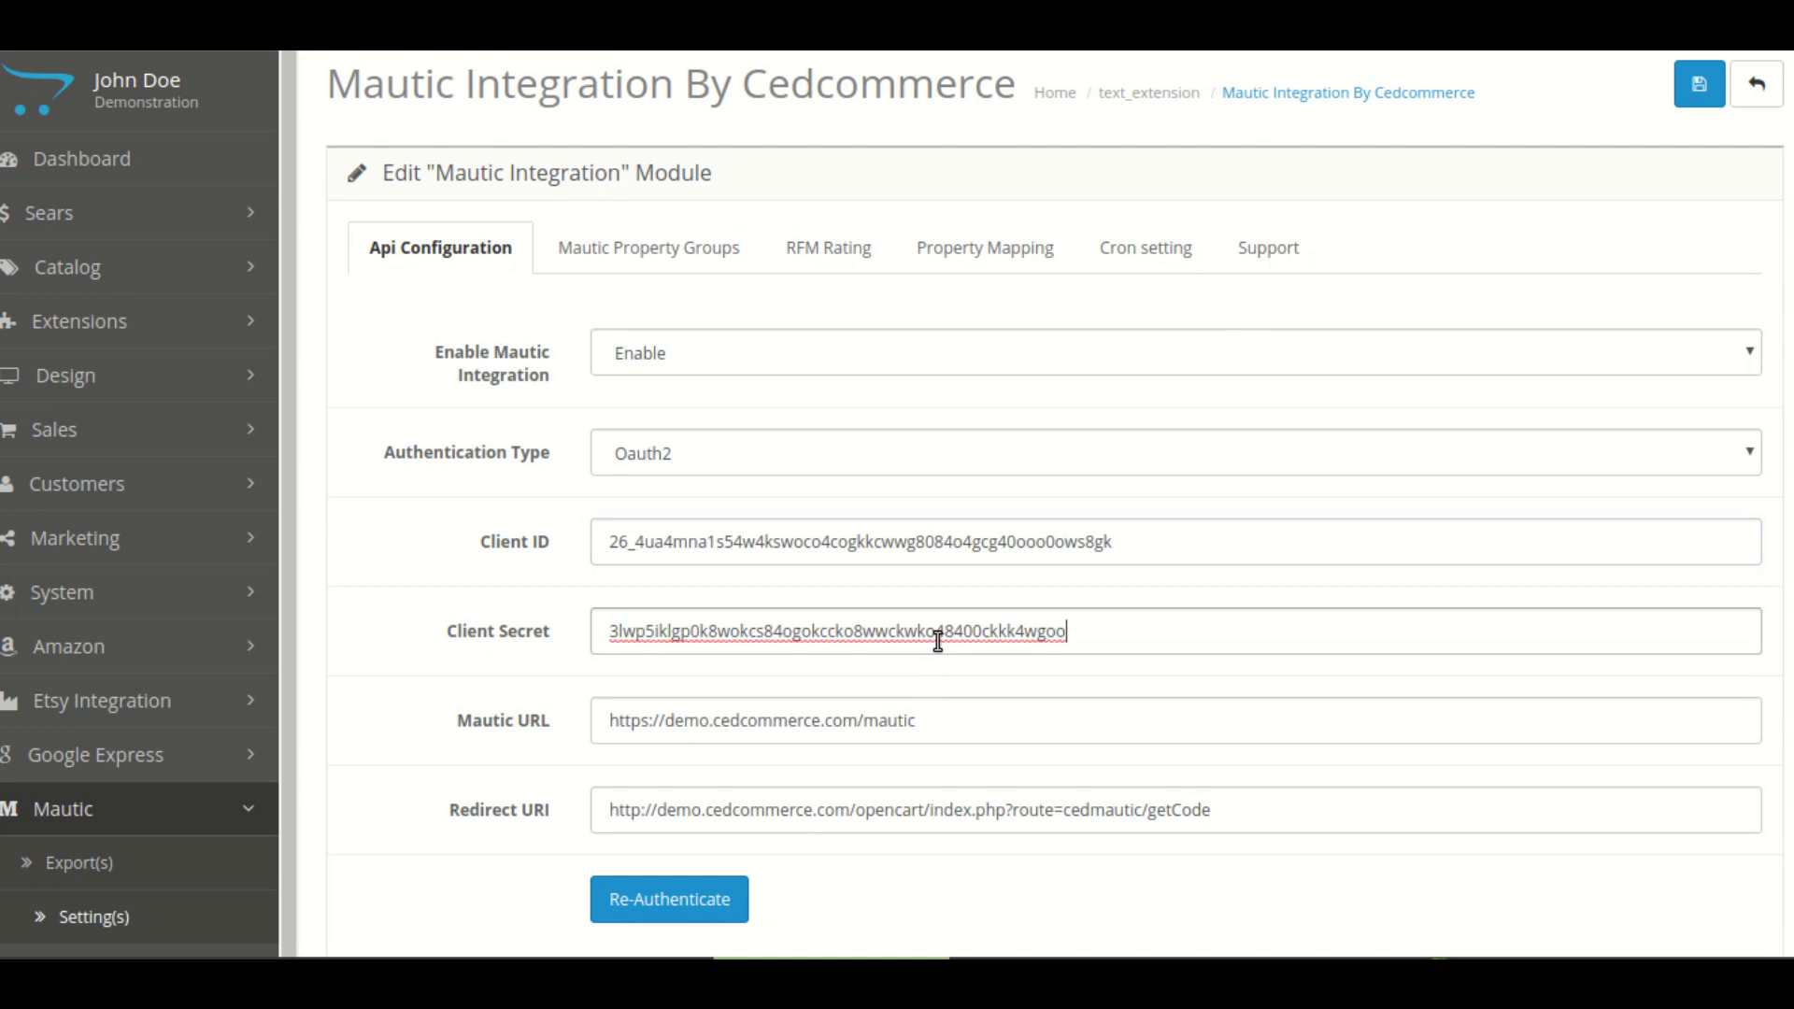
left_click(943, 730)
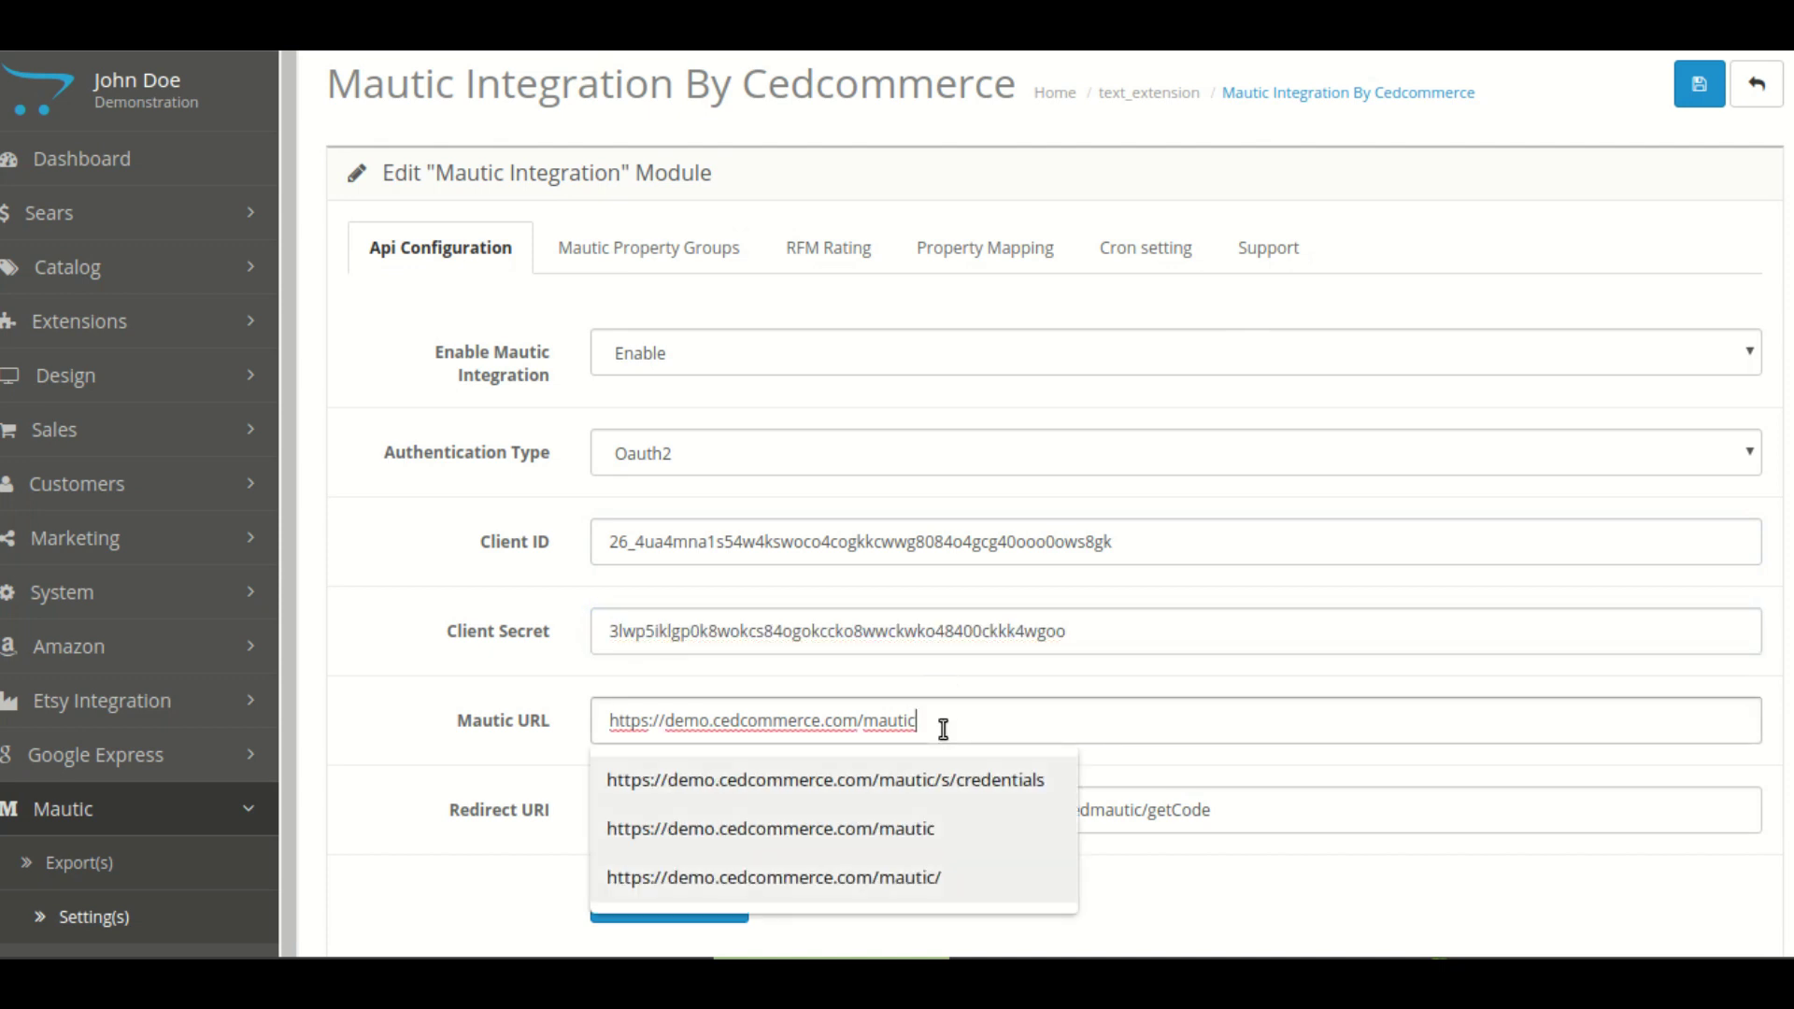
scroll(943, 730, "down", 2)
- Save the API settings, re-authenticate with Mautic, accept access, and close the success window
scroll(1129, 597, "up", 3)
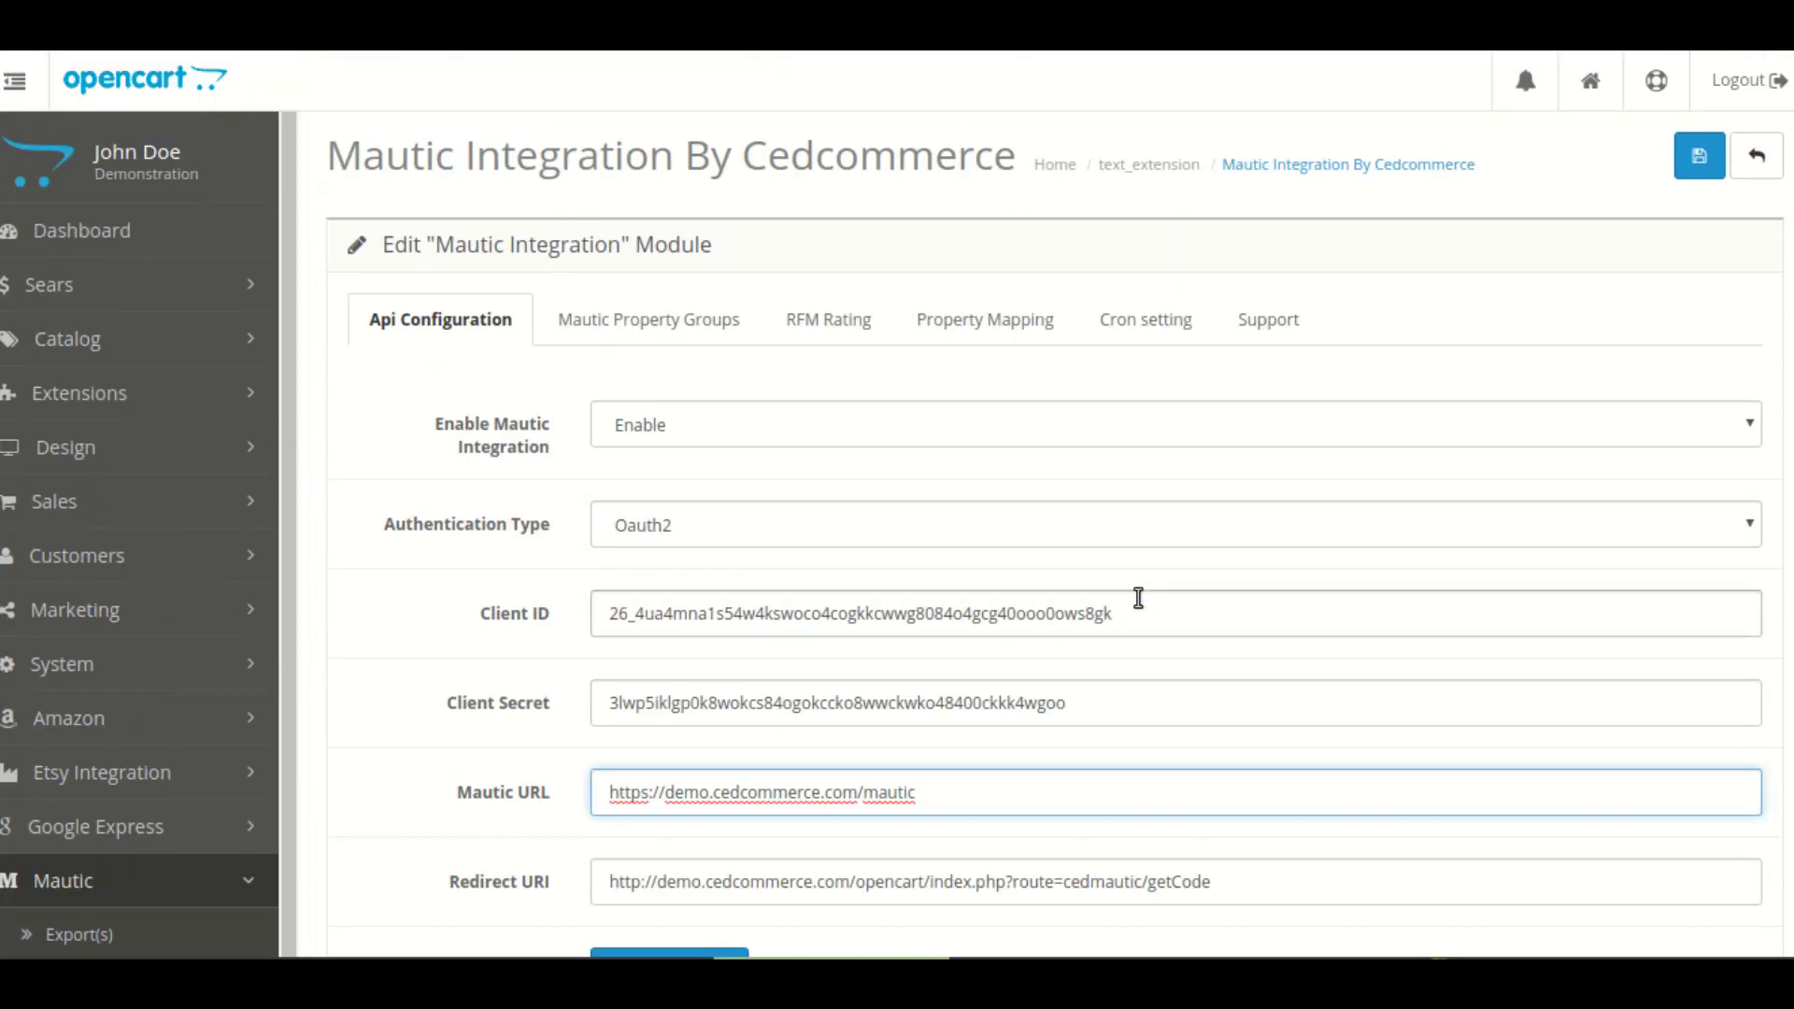
left_click(1706, 174)
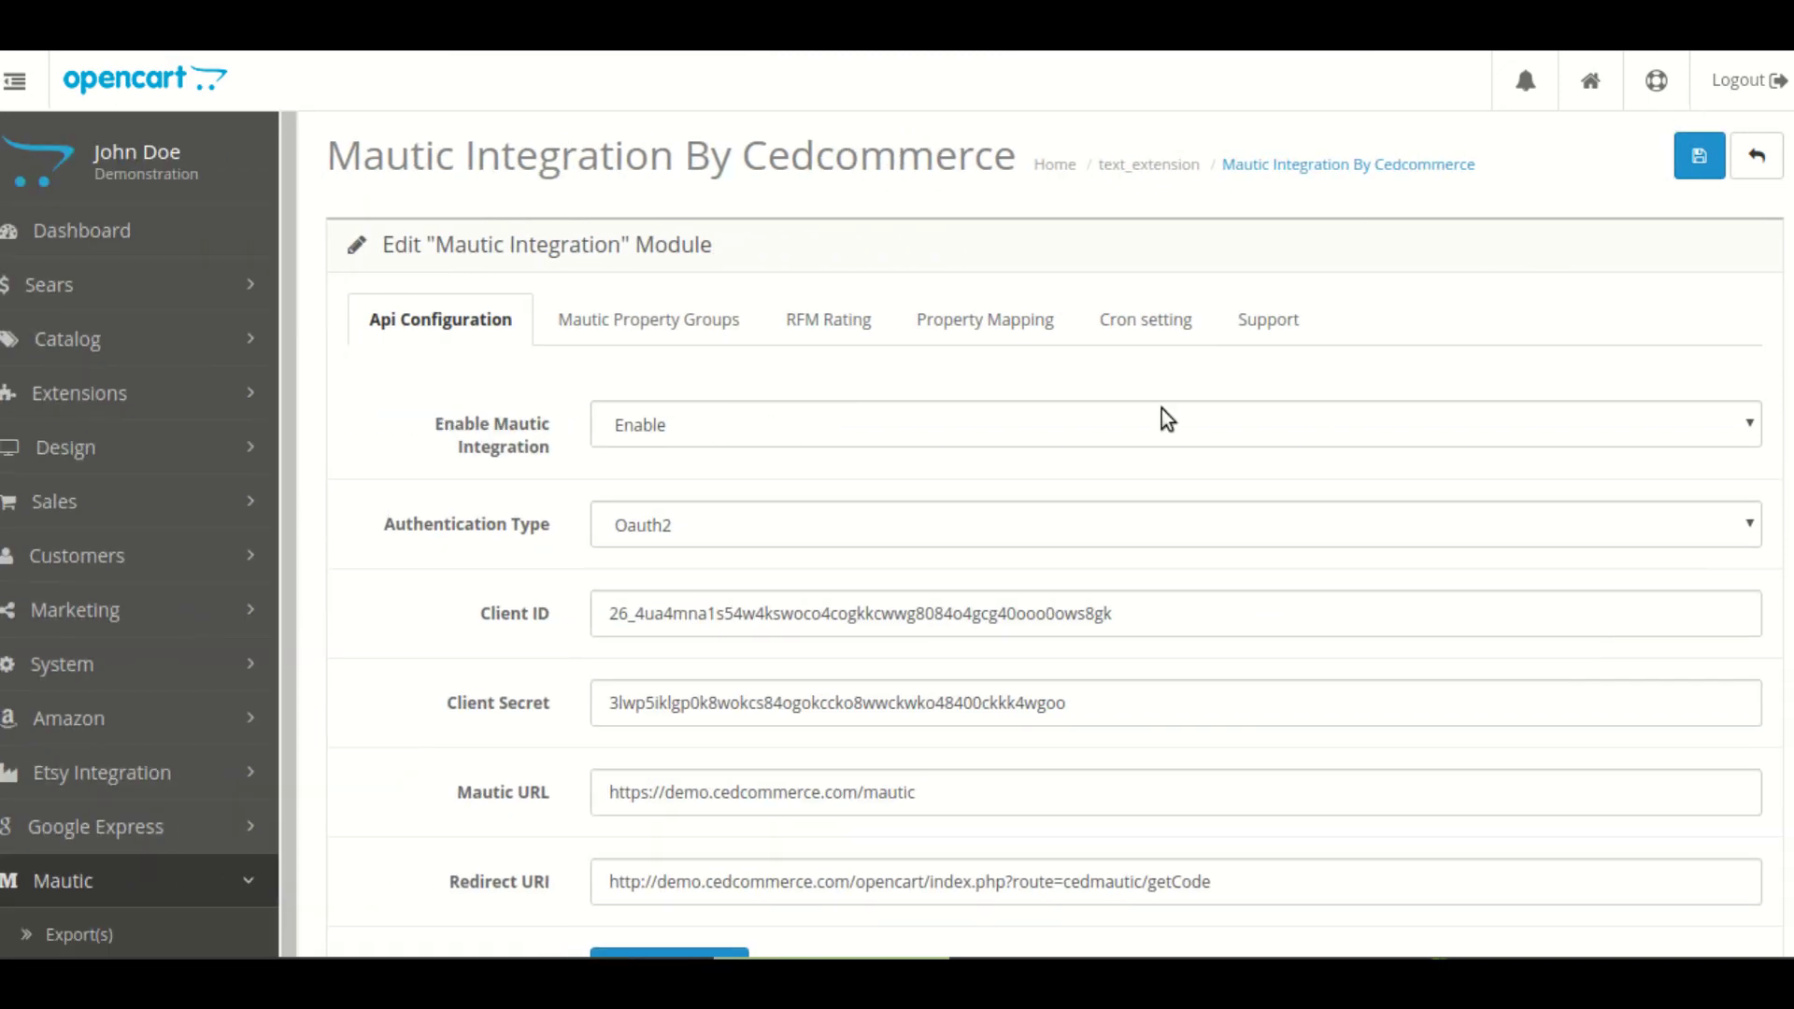
scroll(1122, 439, "down", 3)
scroll(1118, 434, "down", 1)
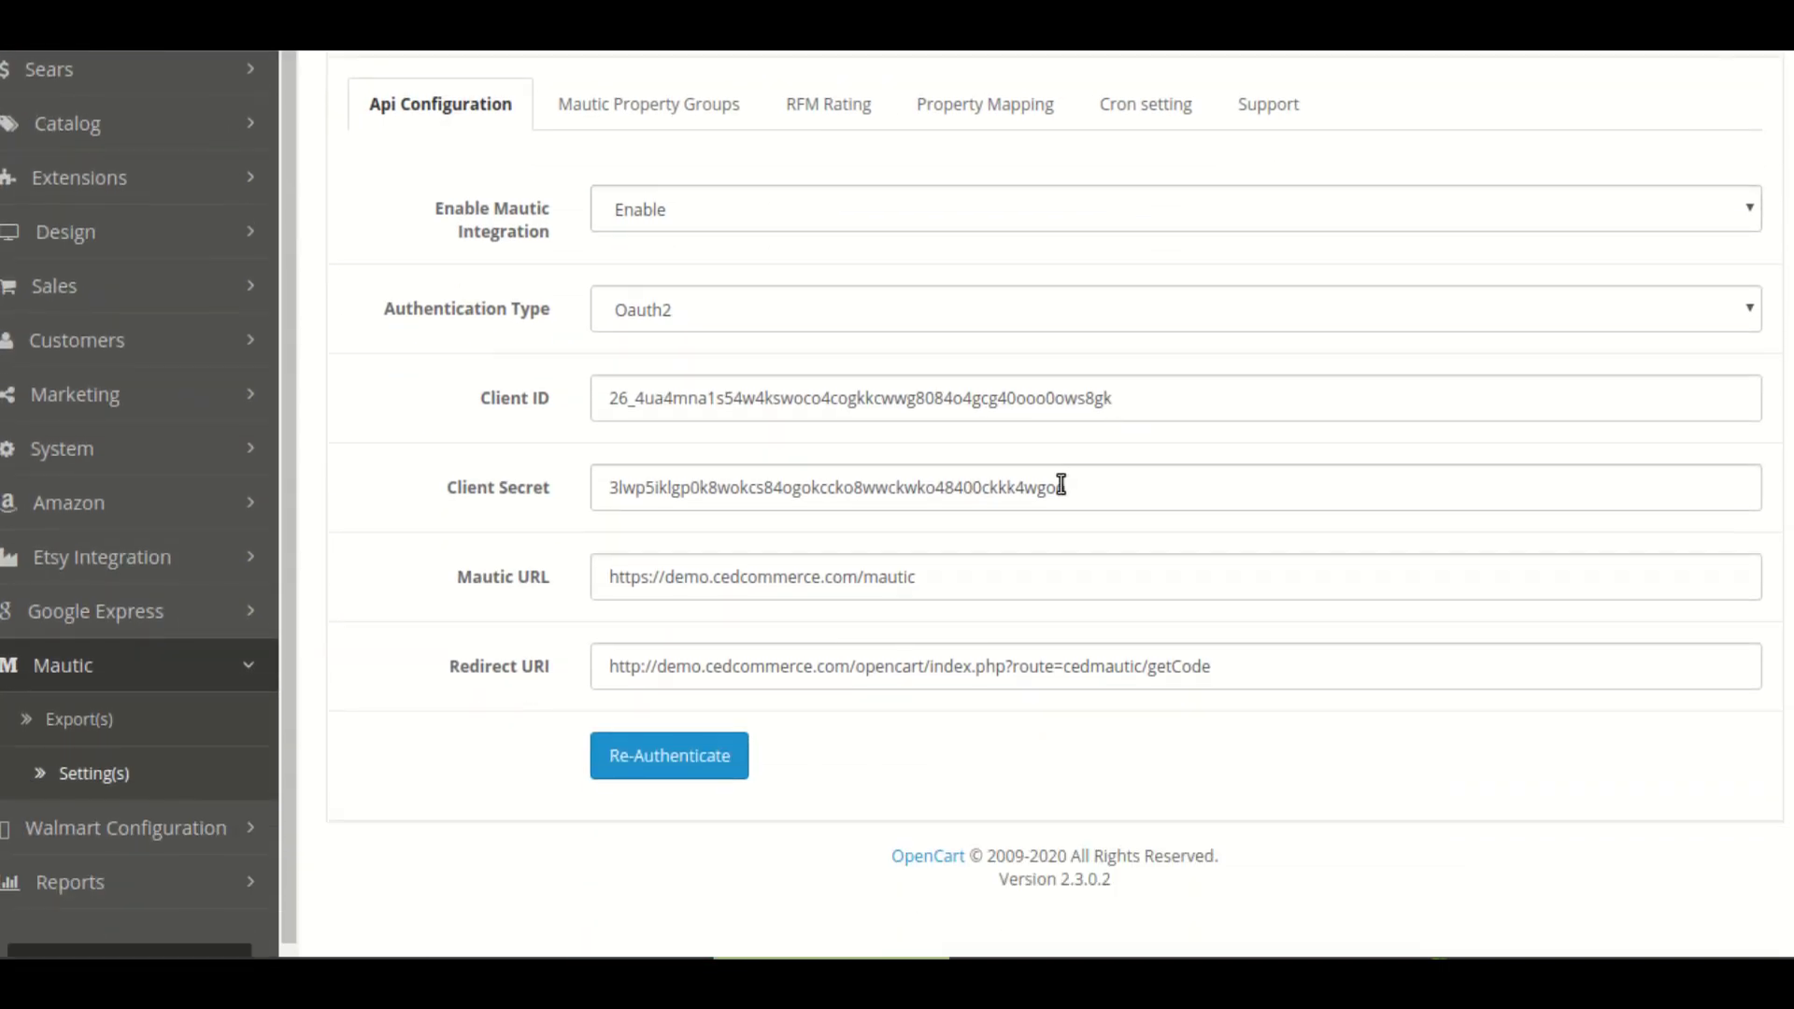
left_click(657, 768)
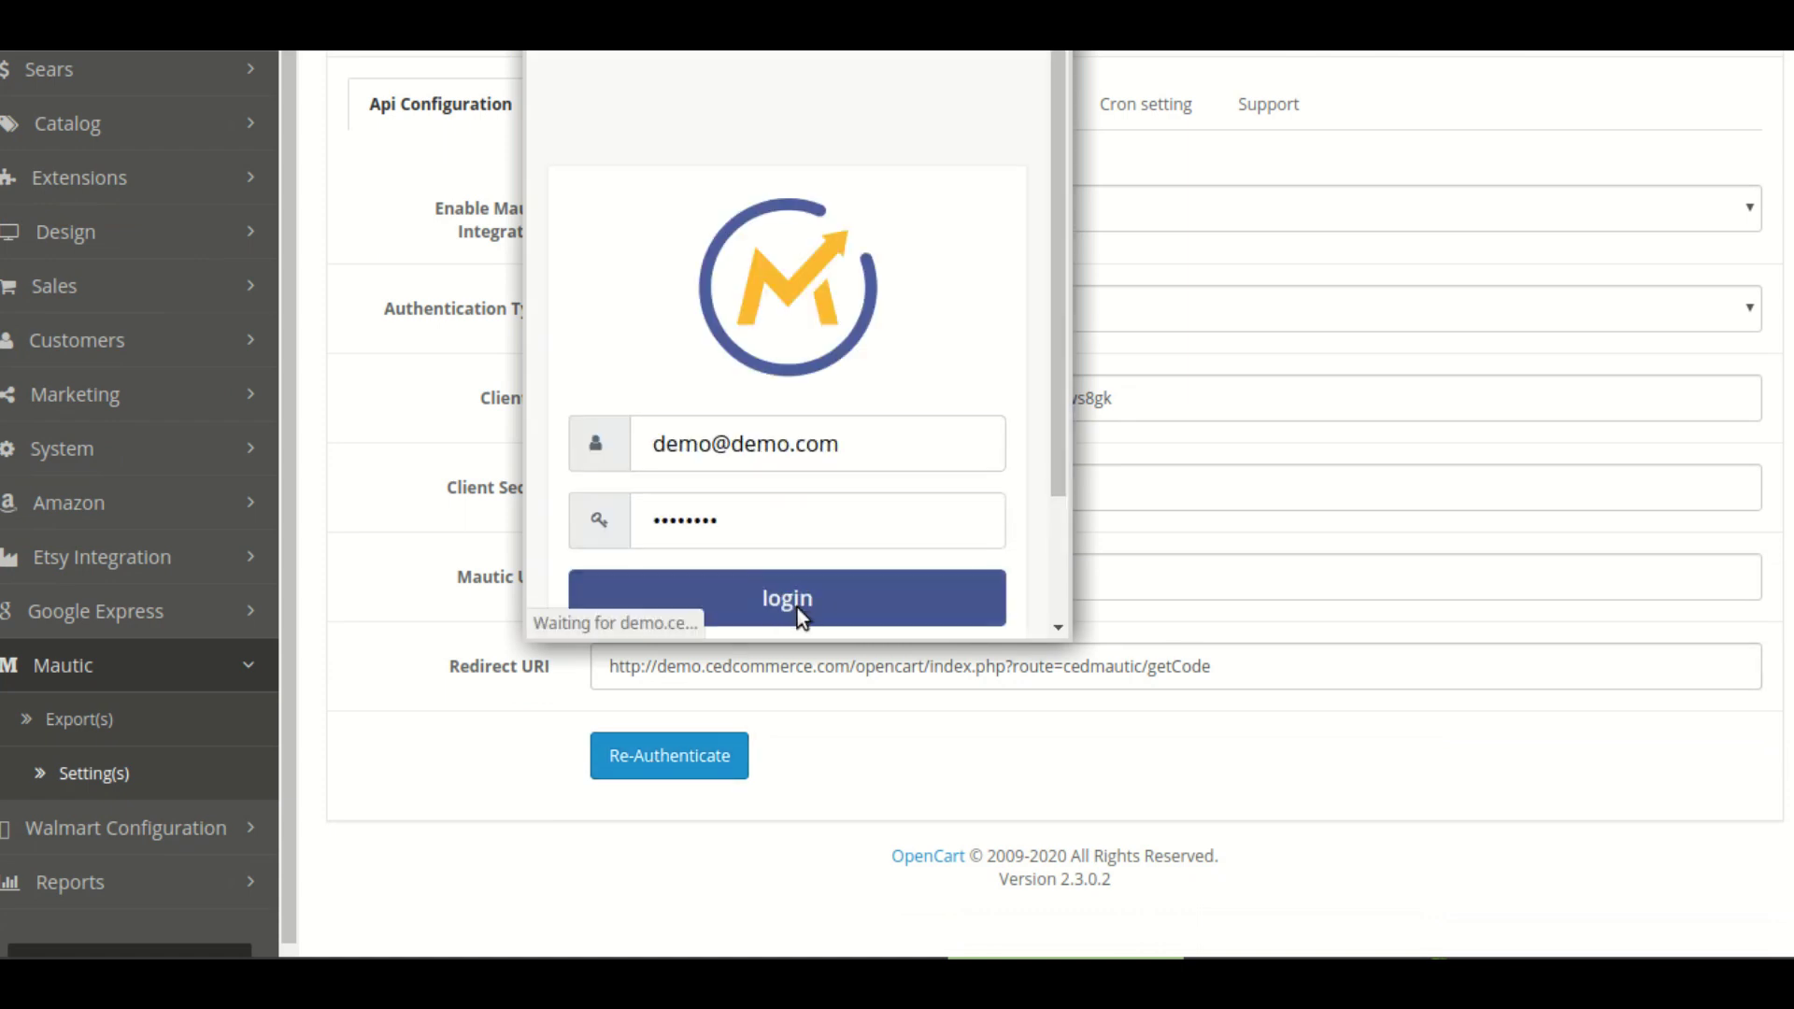
left_click(734, 514)
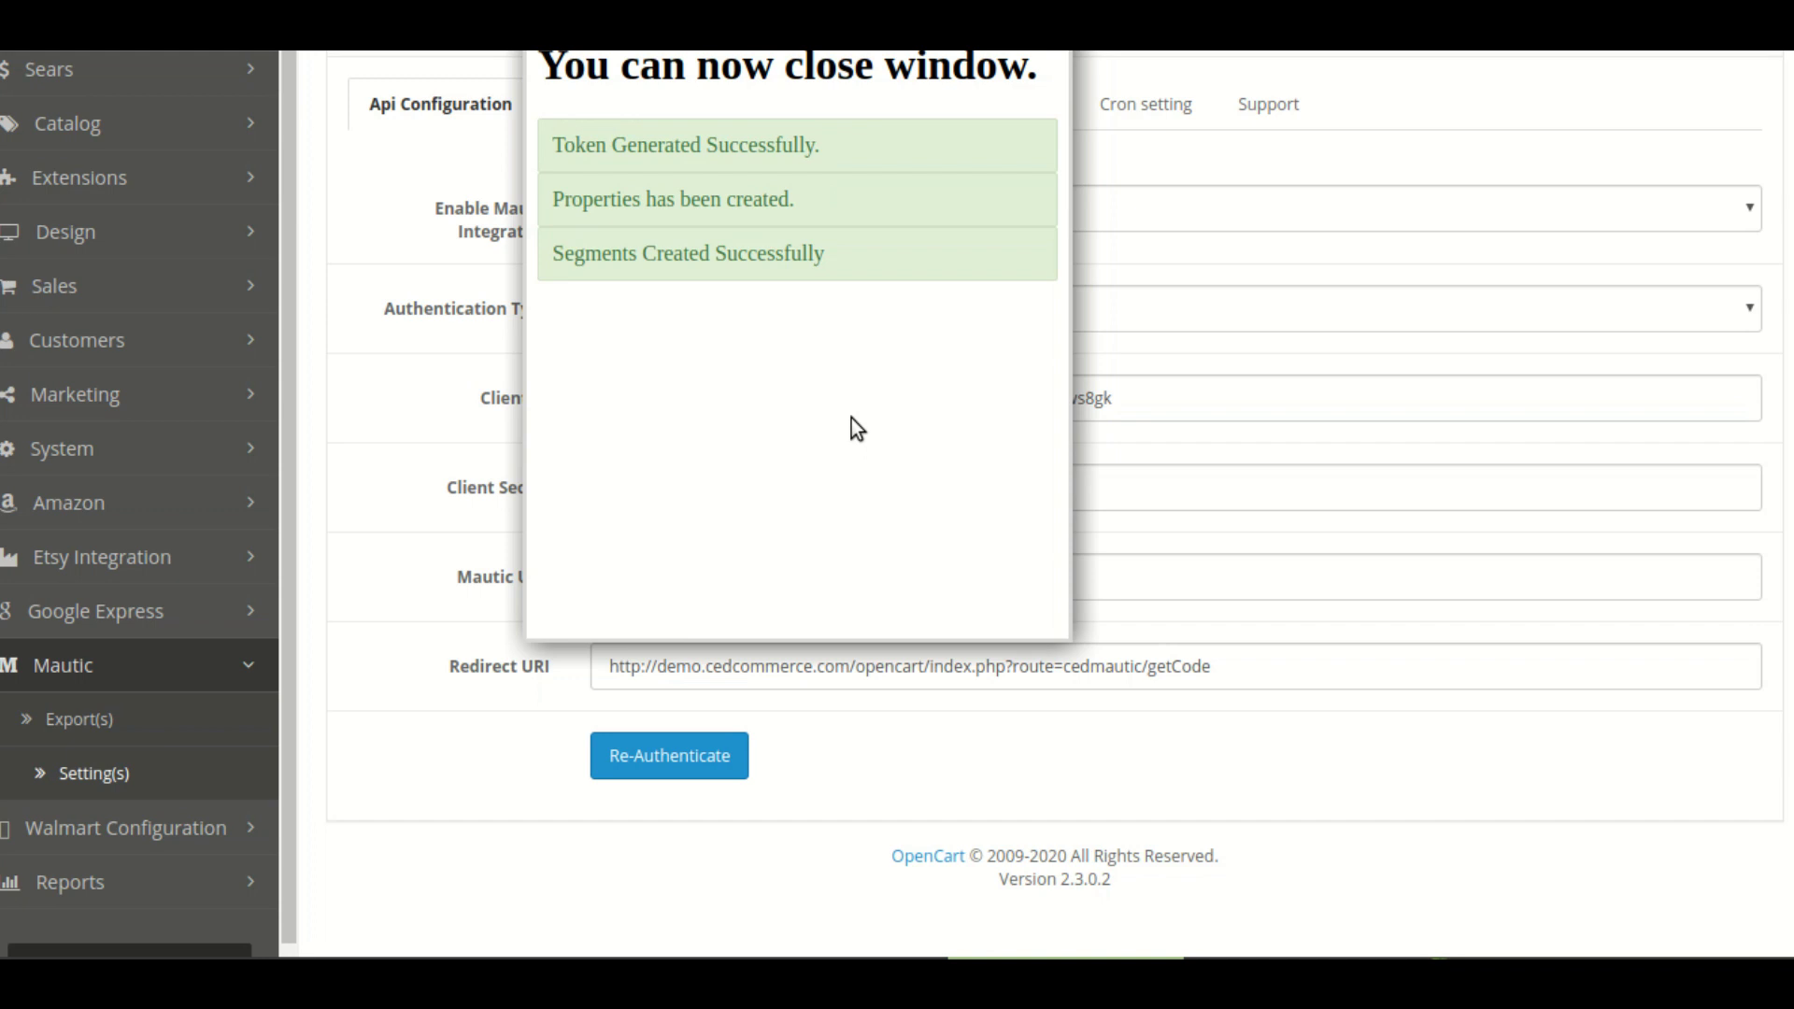
left_click(1233, 387)
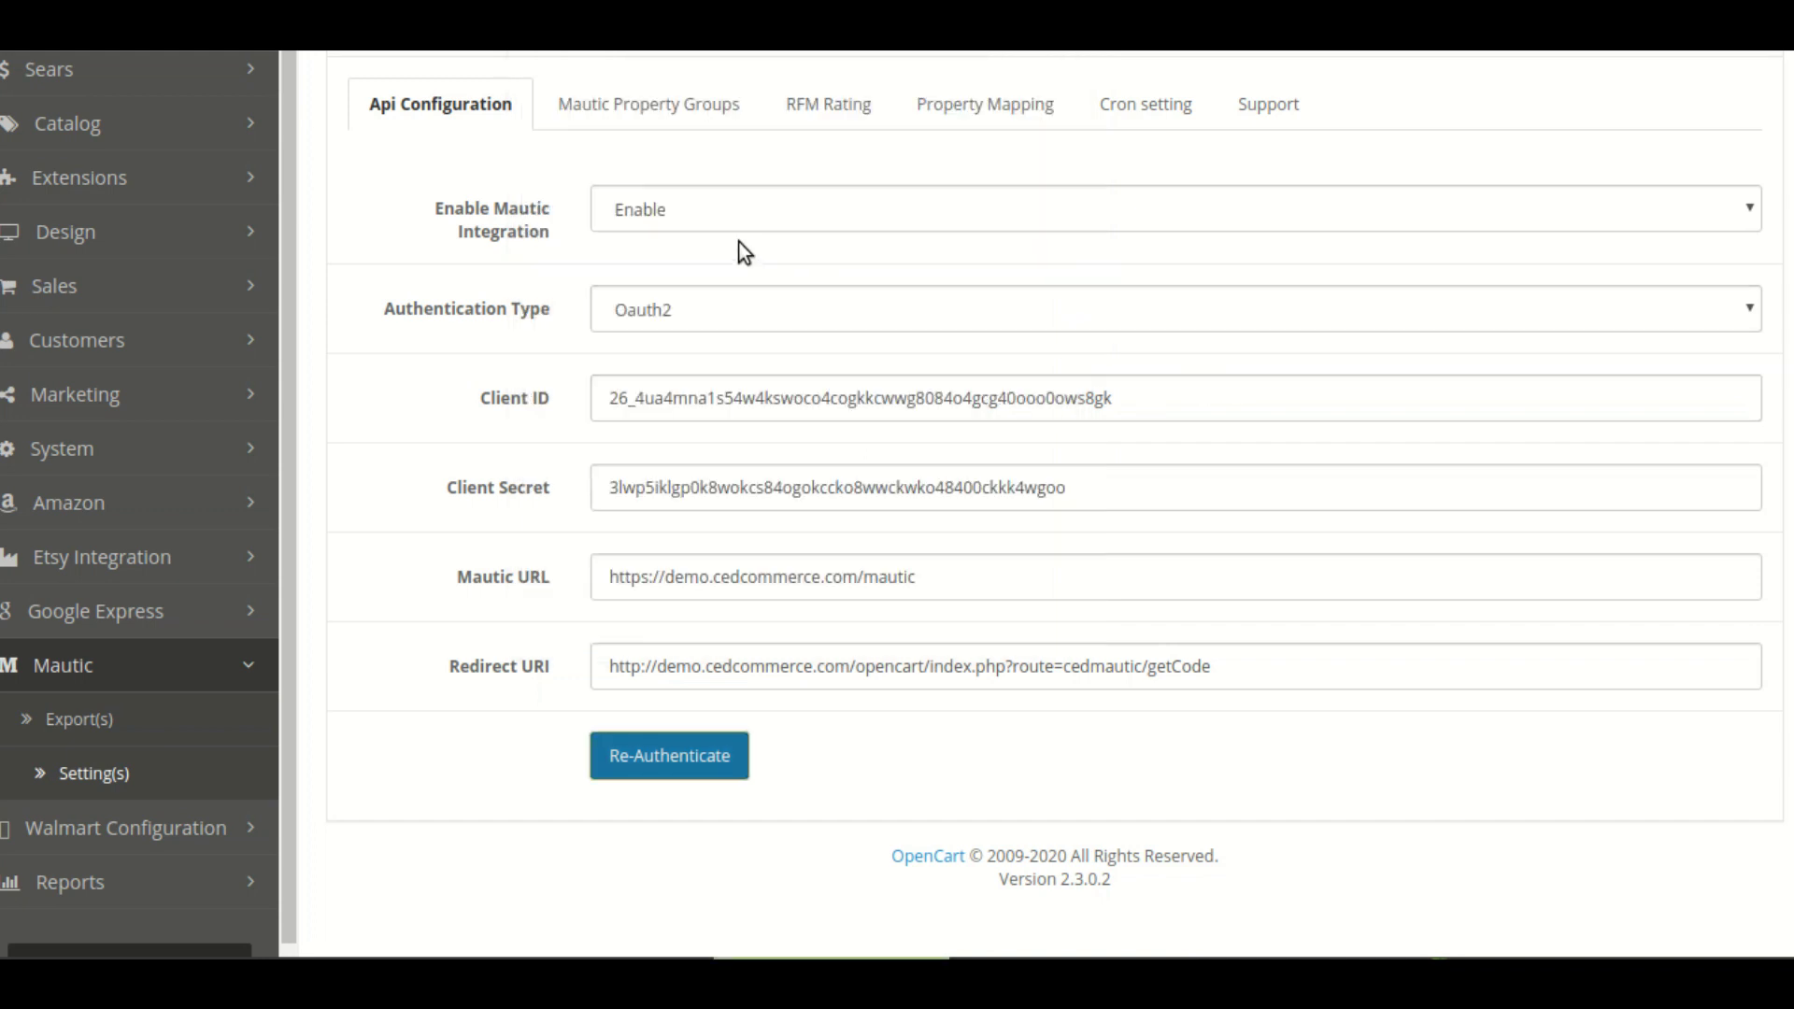
- Review the Property Groups and RFM Rating tabs, keeping Recency Less Than at 30
left_click(680, 105)
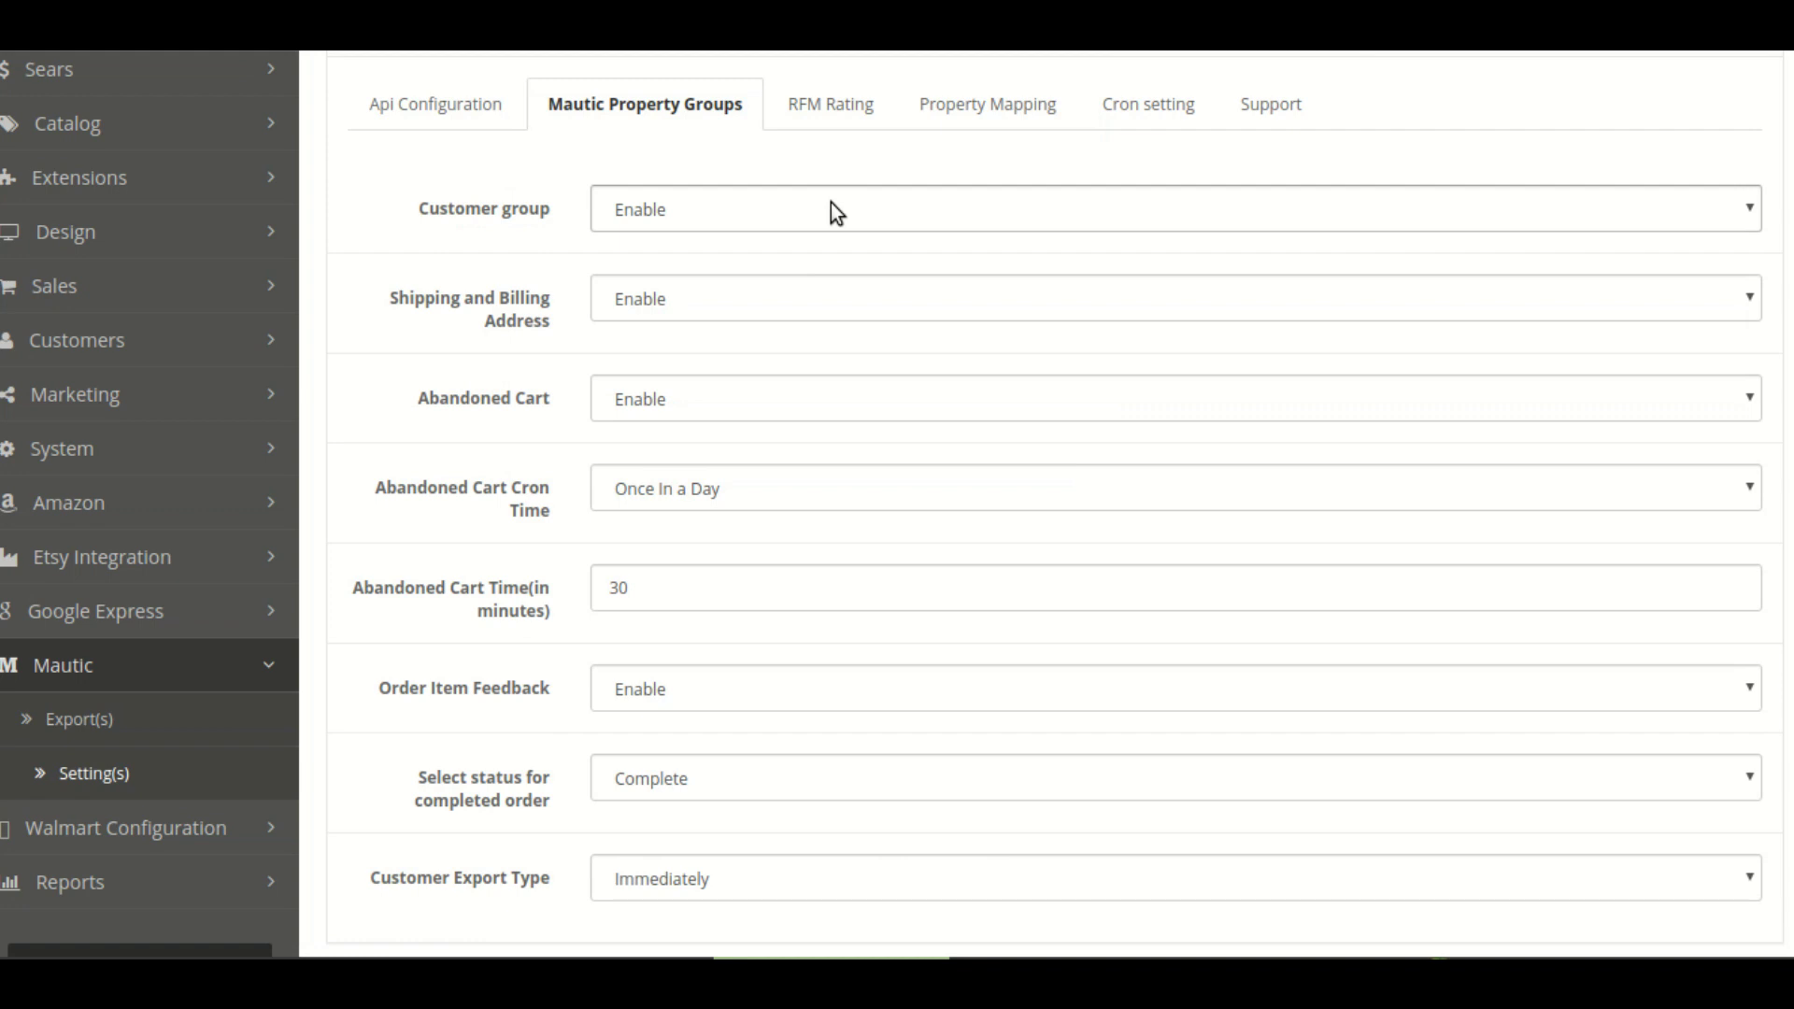
scroll(832, 204, "down", 3)
scroll(832, 204, "up", 3)
scroll(832, 204, "up", 1)
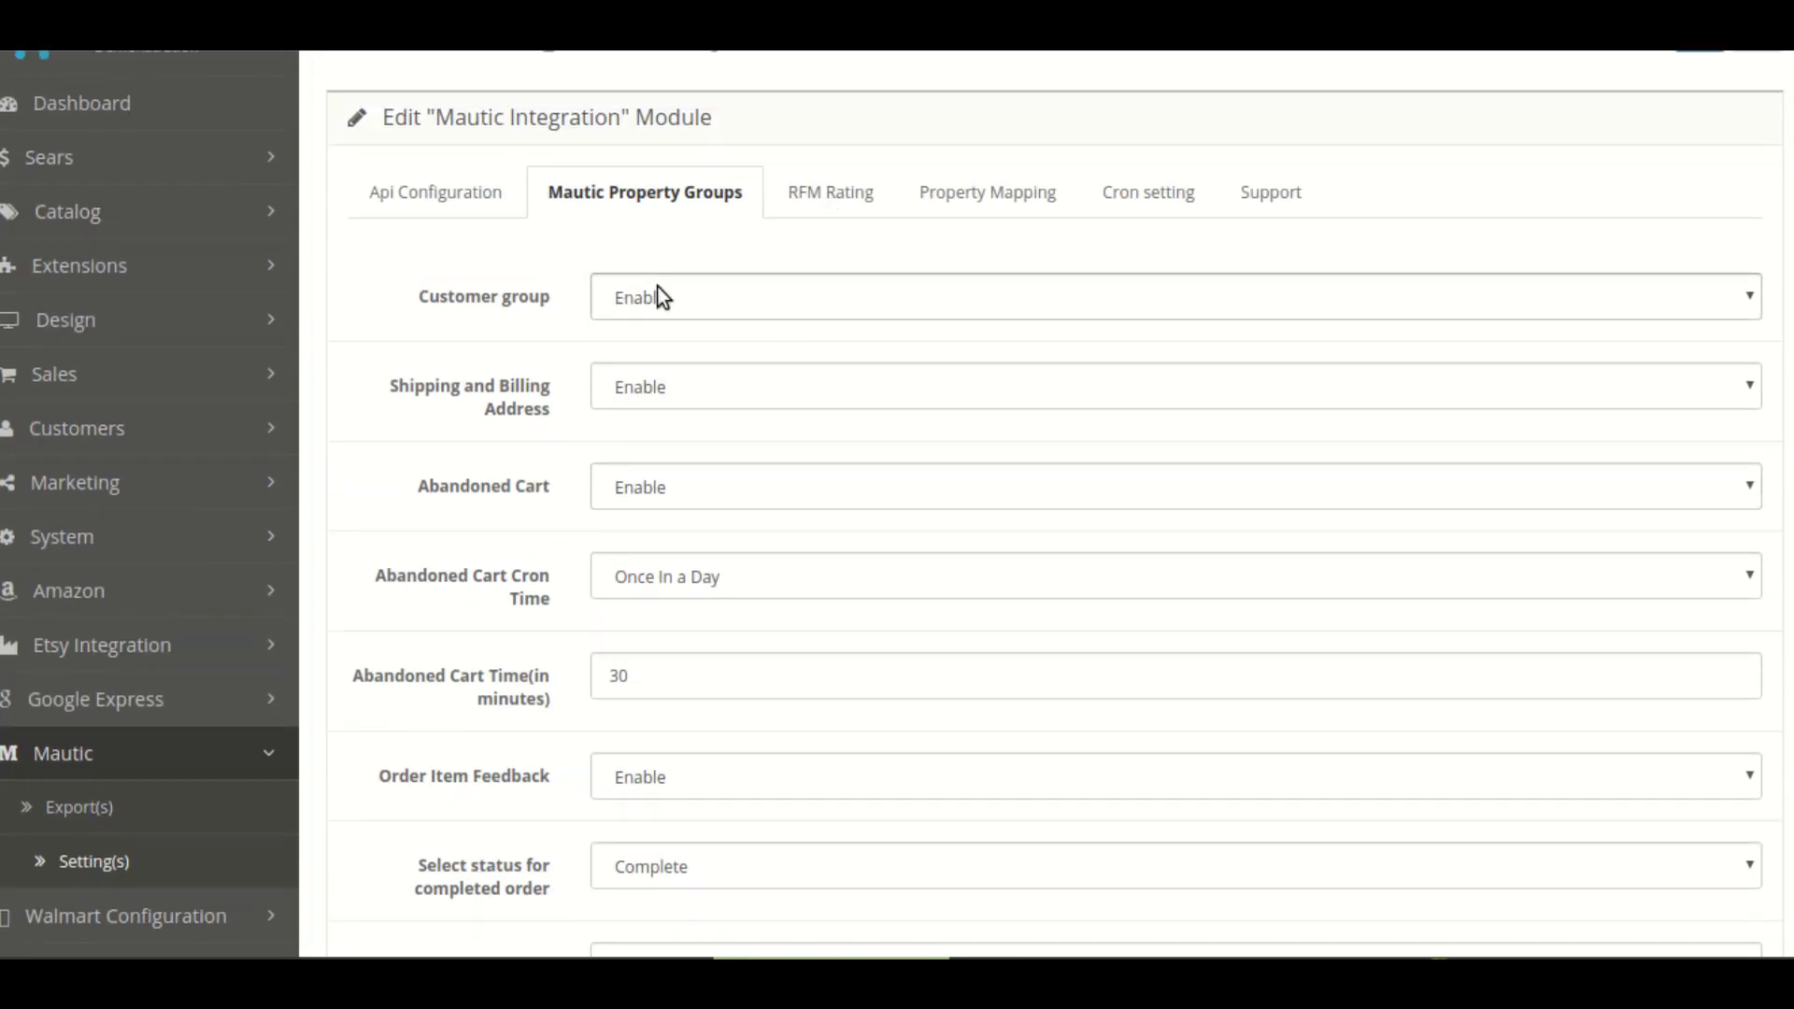
left_click(837, 199)
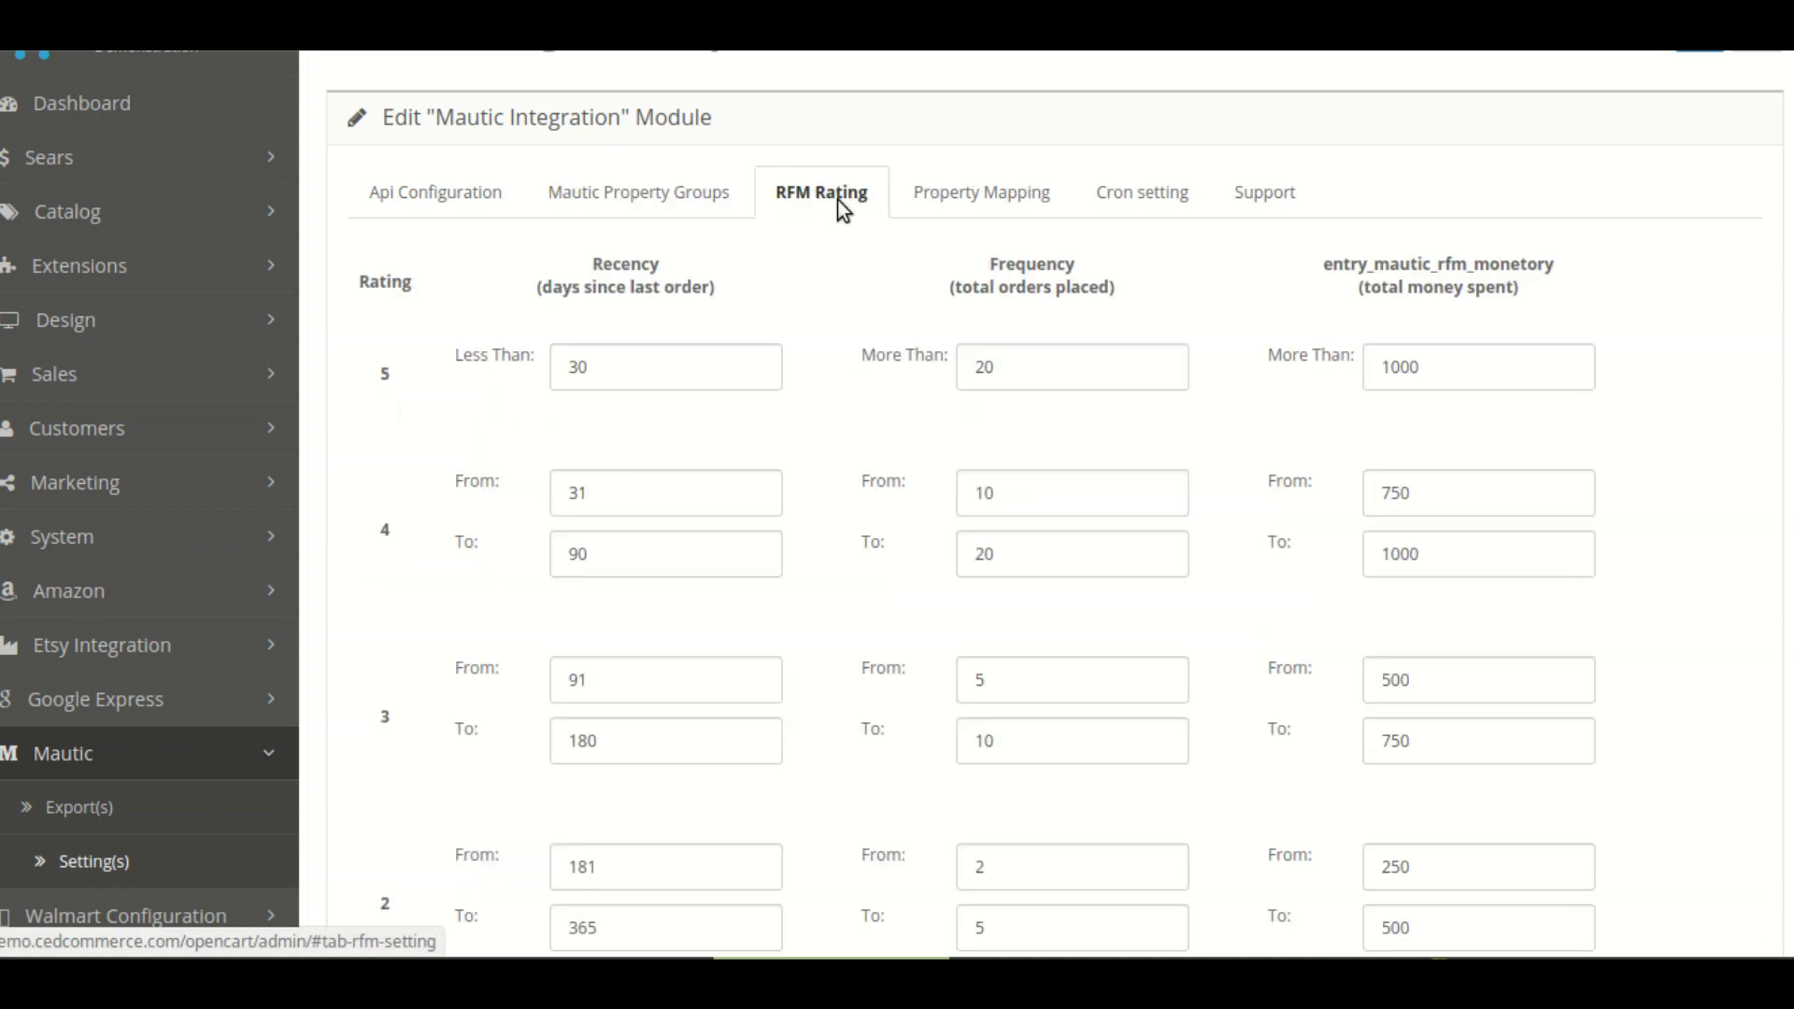
scroll(757, 318, "down", 1)
left_click(758, 299)
left_click(751, 288)
scroll(752, 288, "down", 3)
scroll(752, 290, "up", 5)
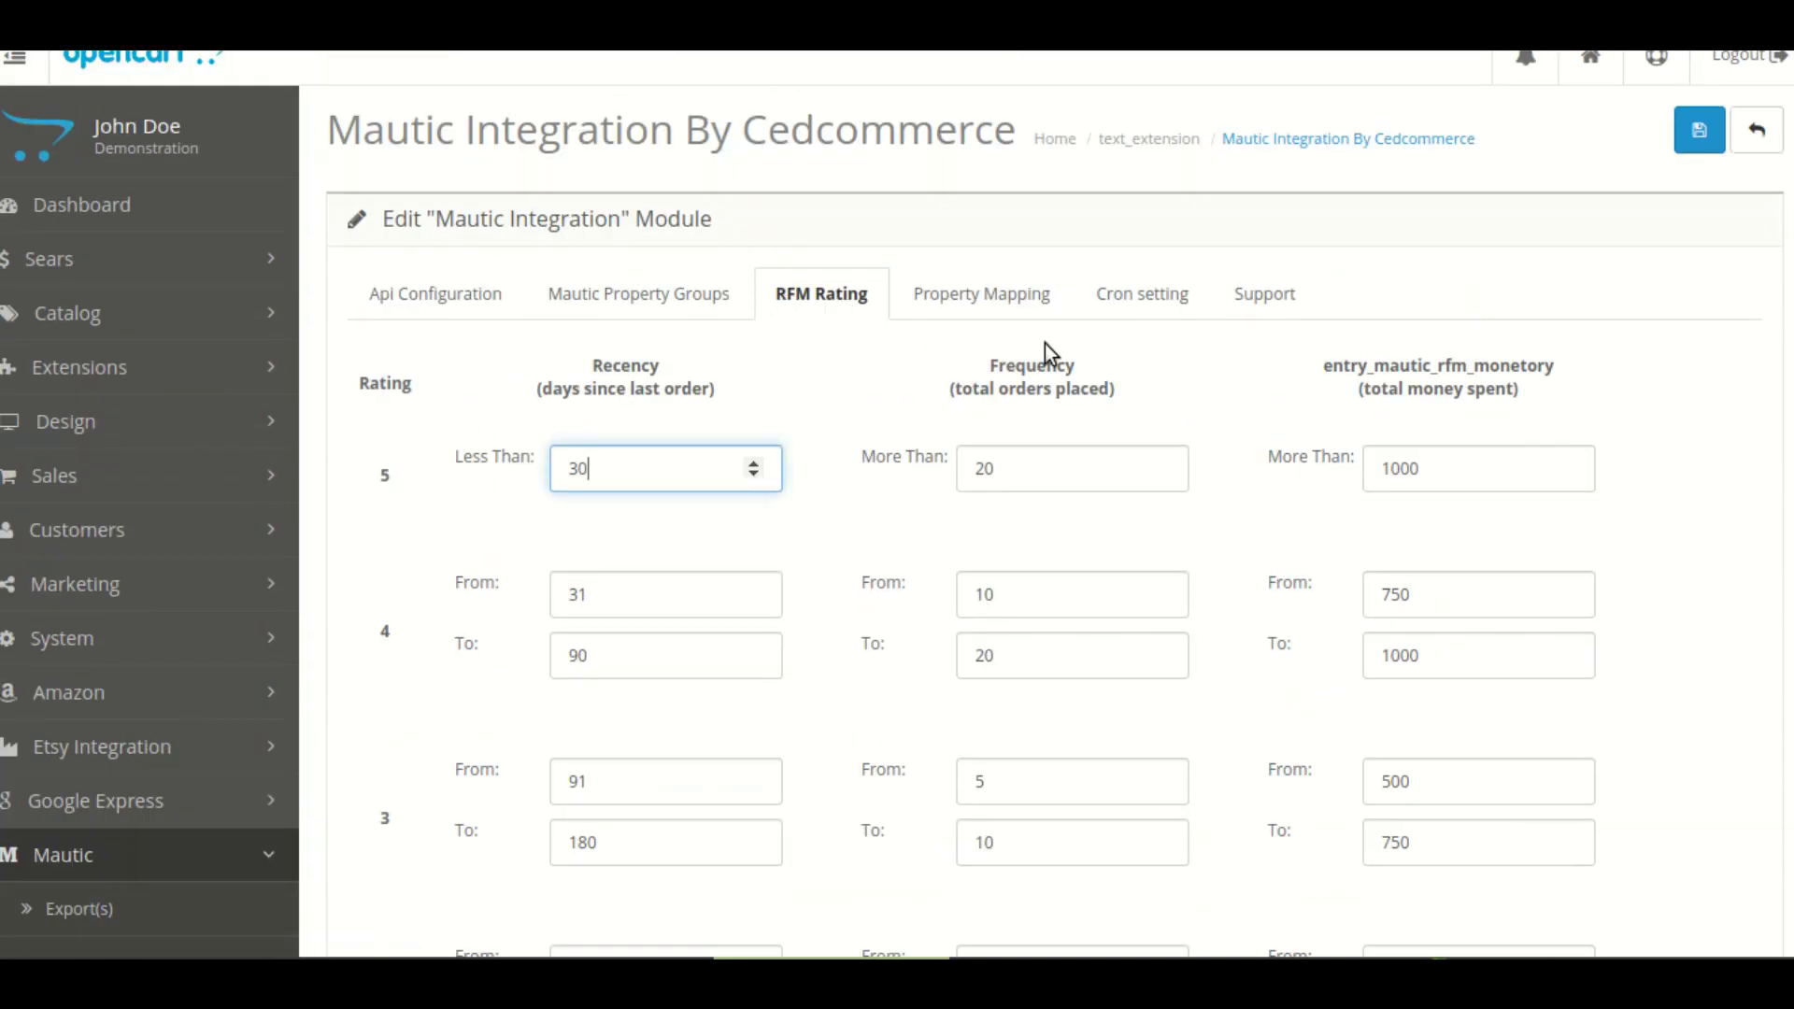
- Look through the Property Mapping, Cron setting and Support tabs
left_click(991, 296)
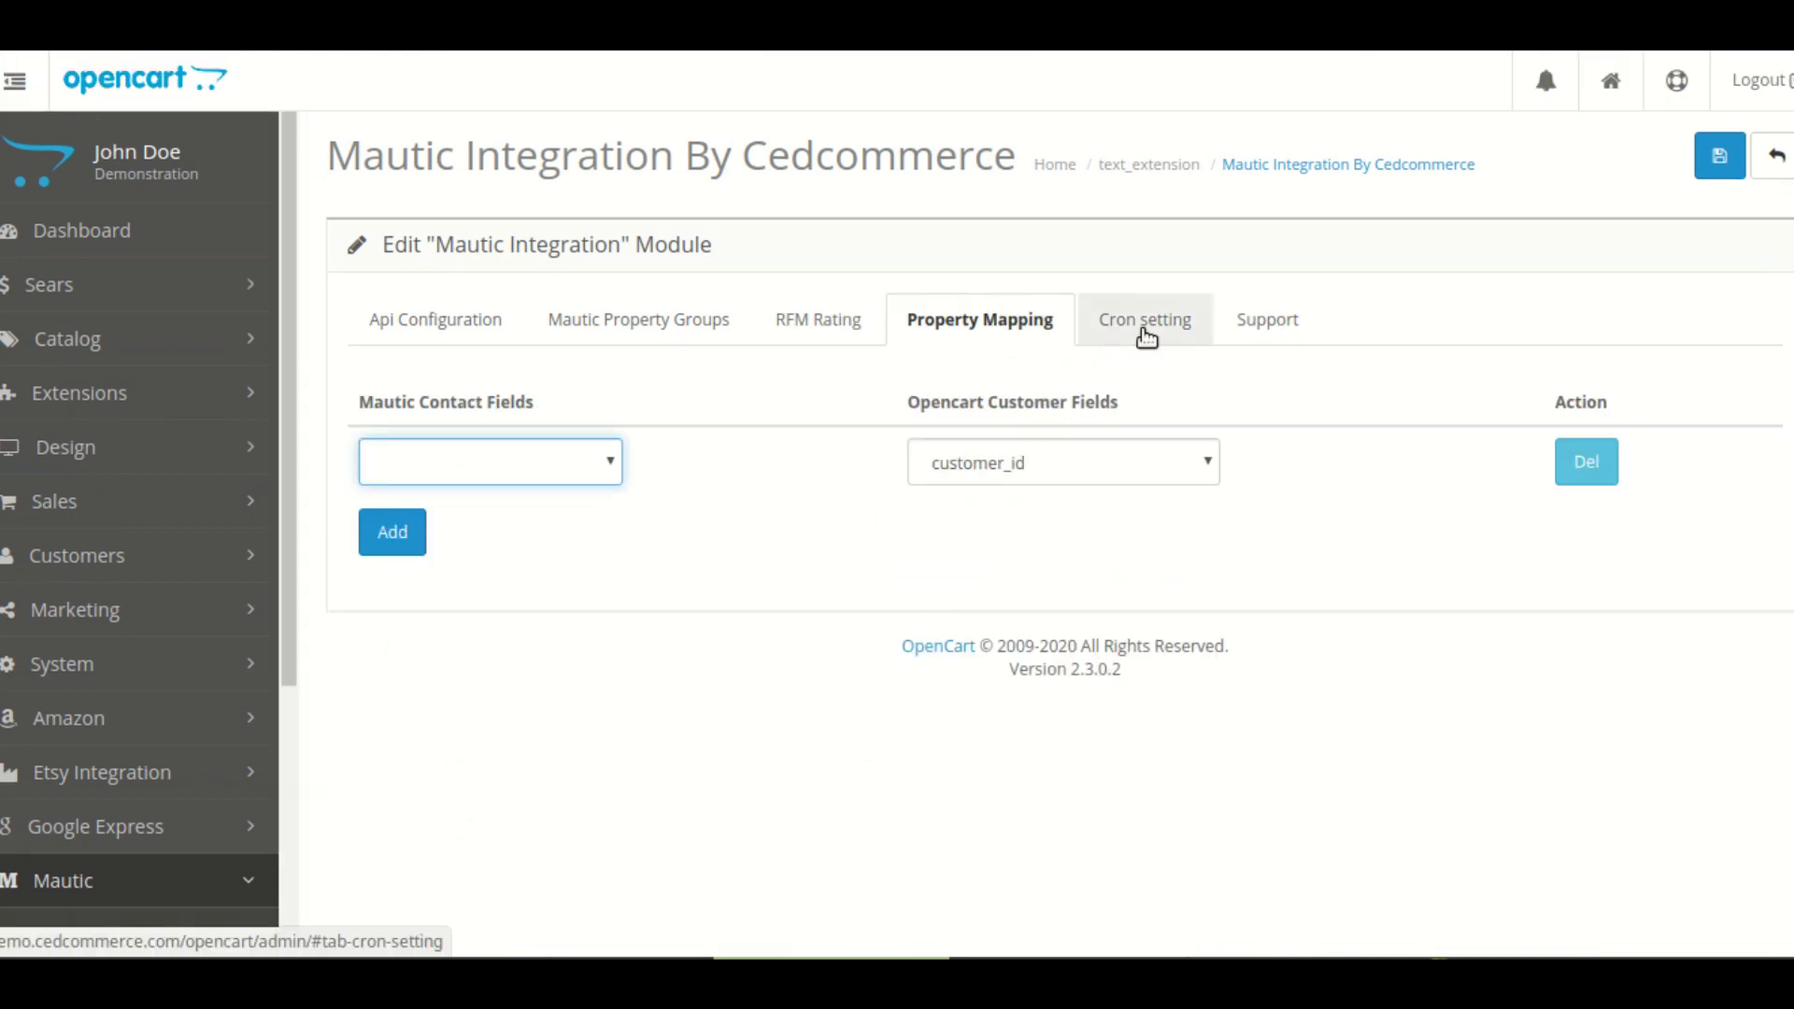
left_click(1145, 337)
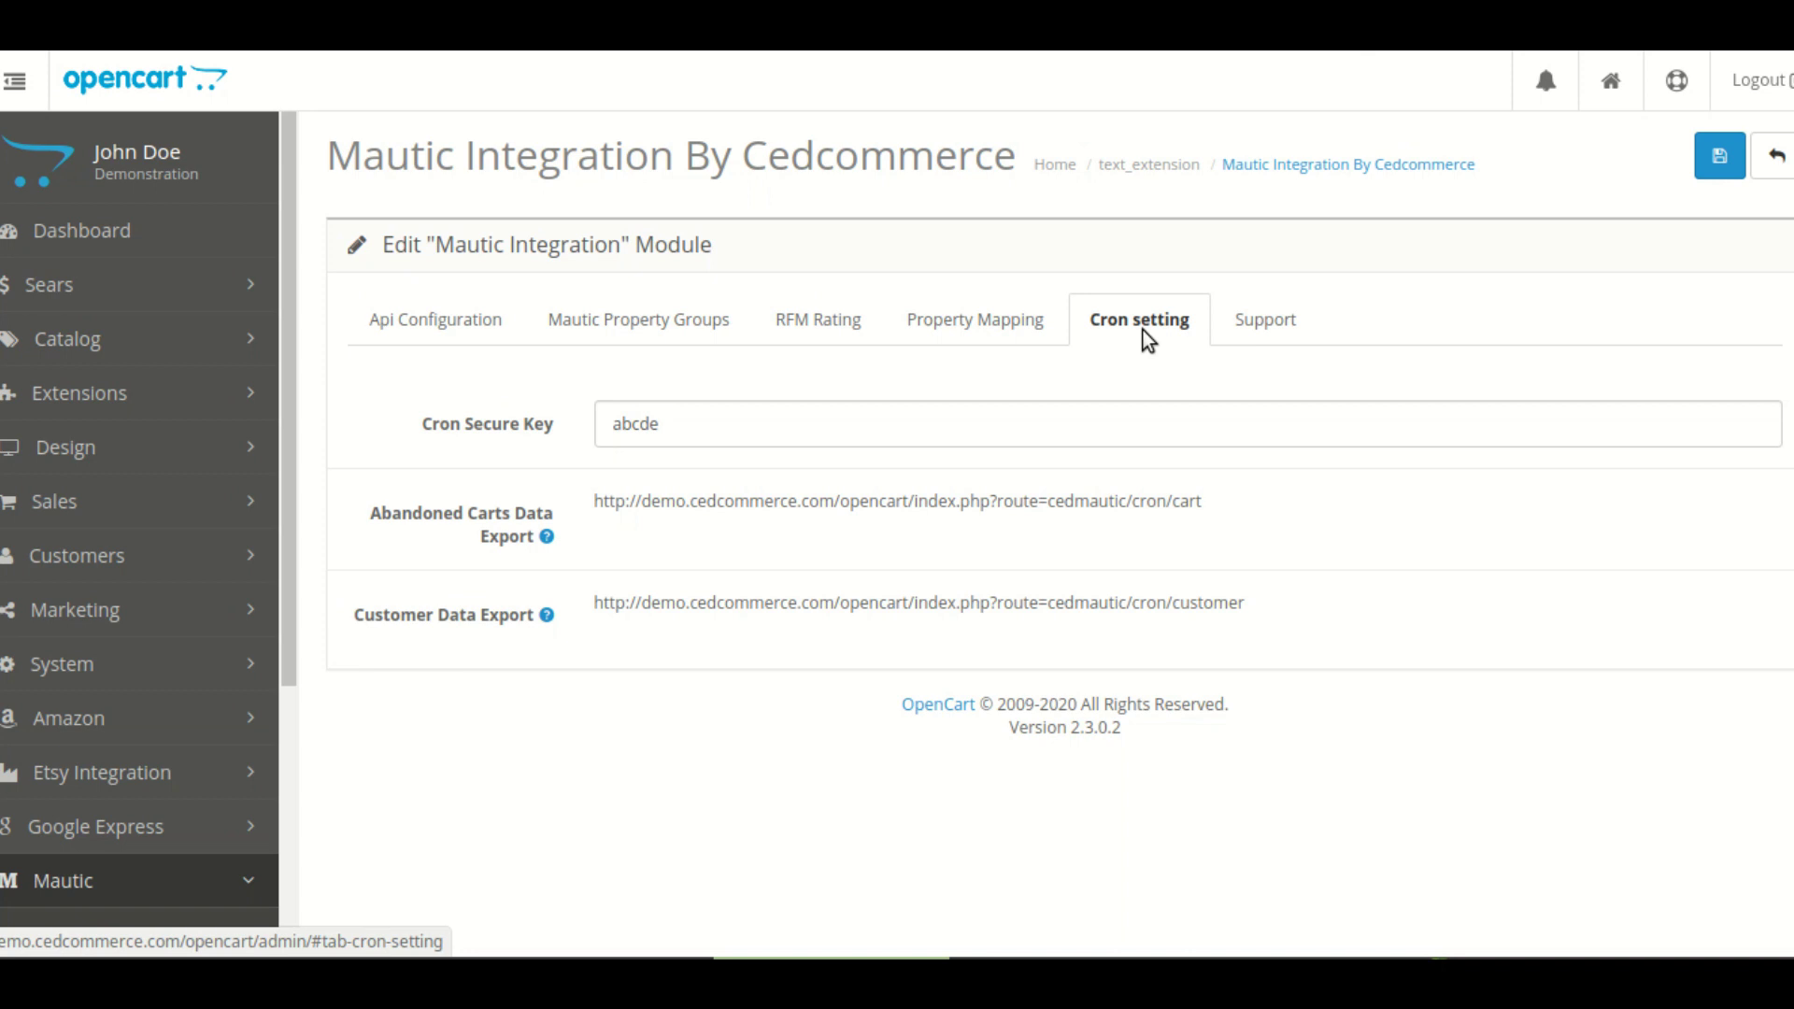
left_click(1269, 348)
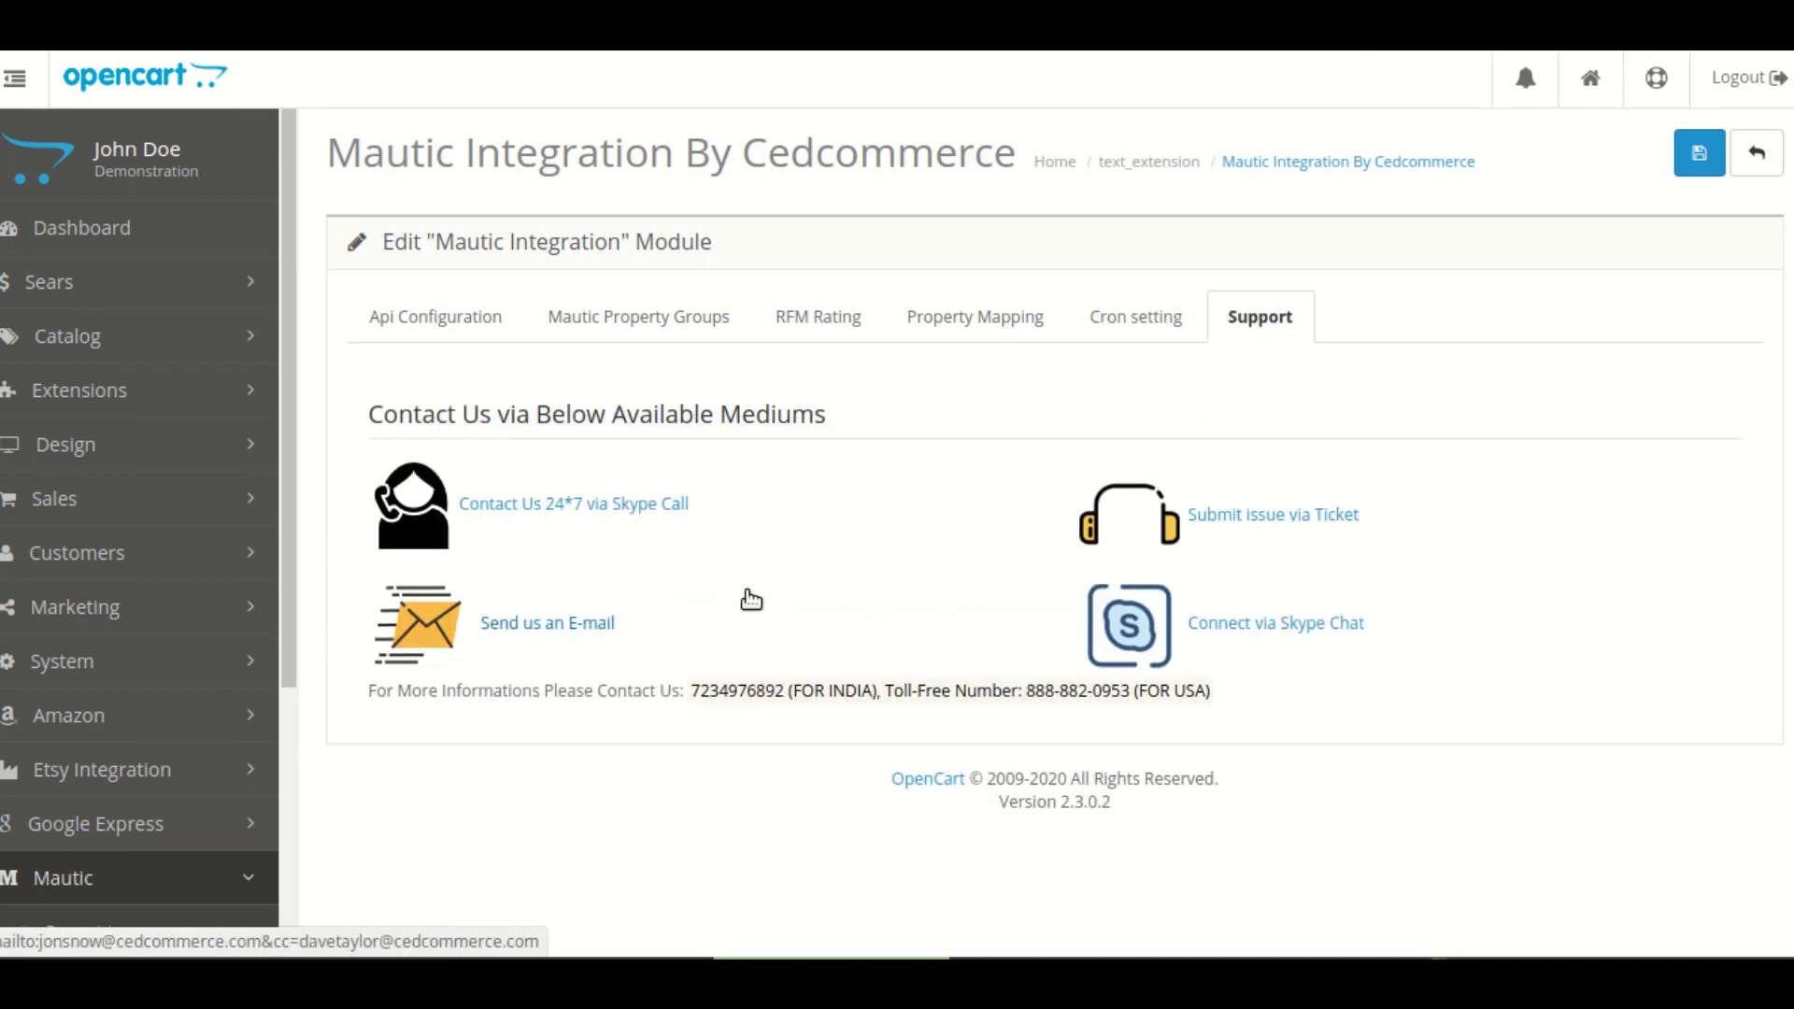
scroll(232, 733, "down", 2)
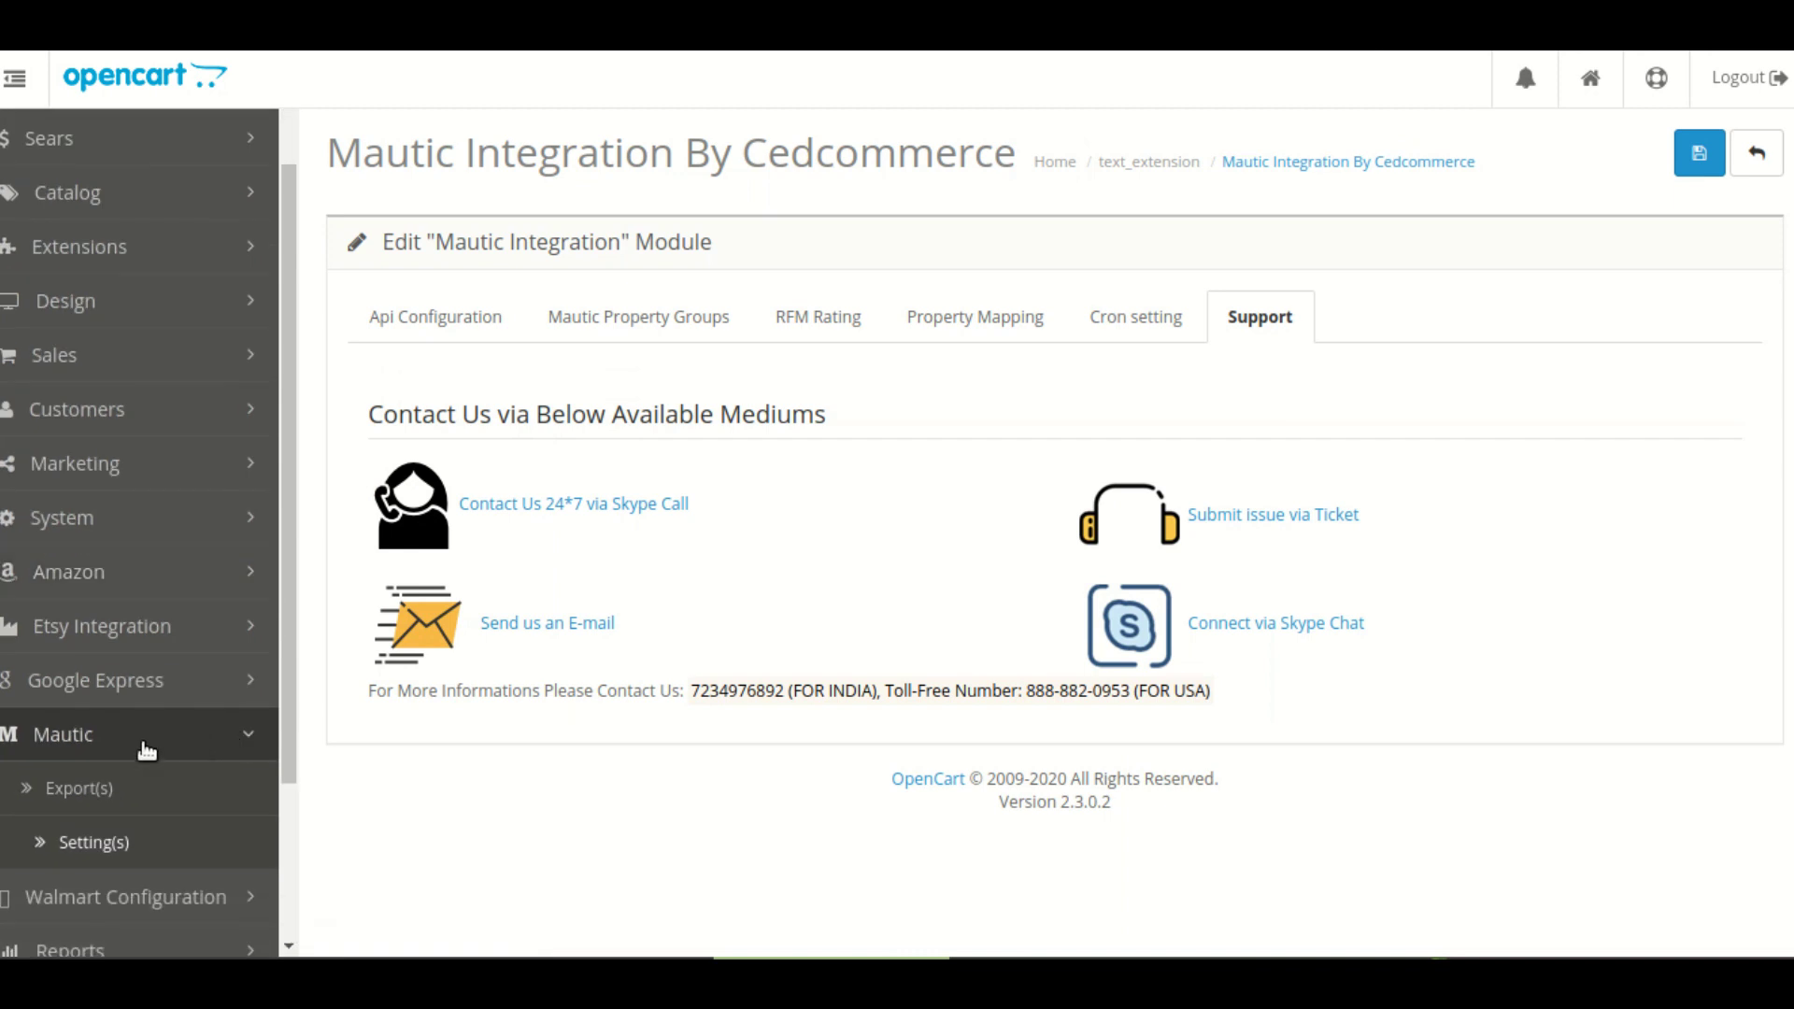
- Start Export Customers from the Mautic export page and watch the batches run
left_click(136, 794)
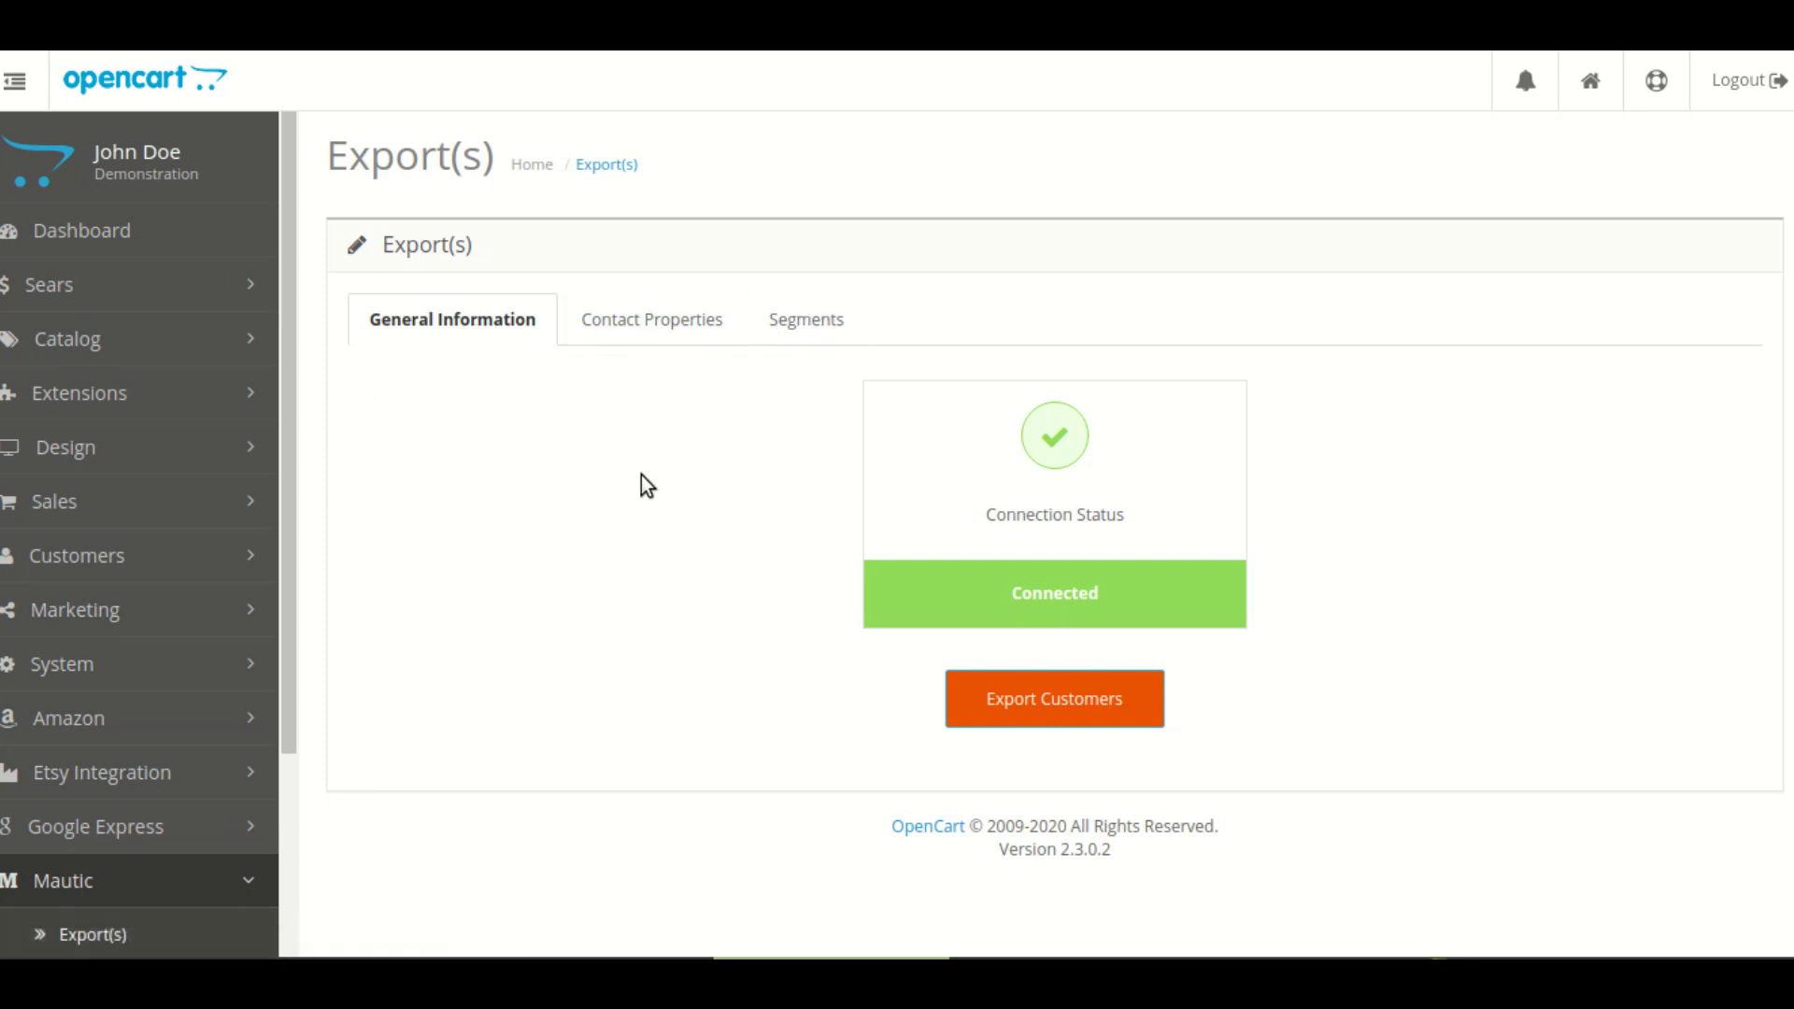
scroll(710, 523, "down", 1)
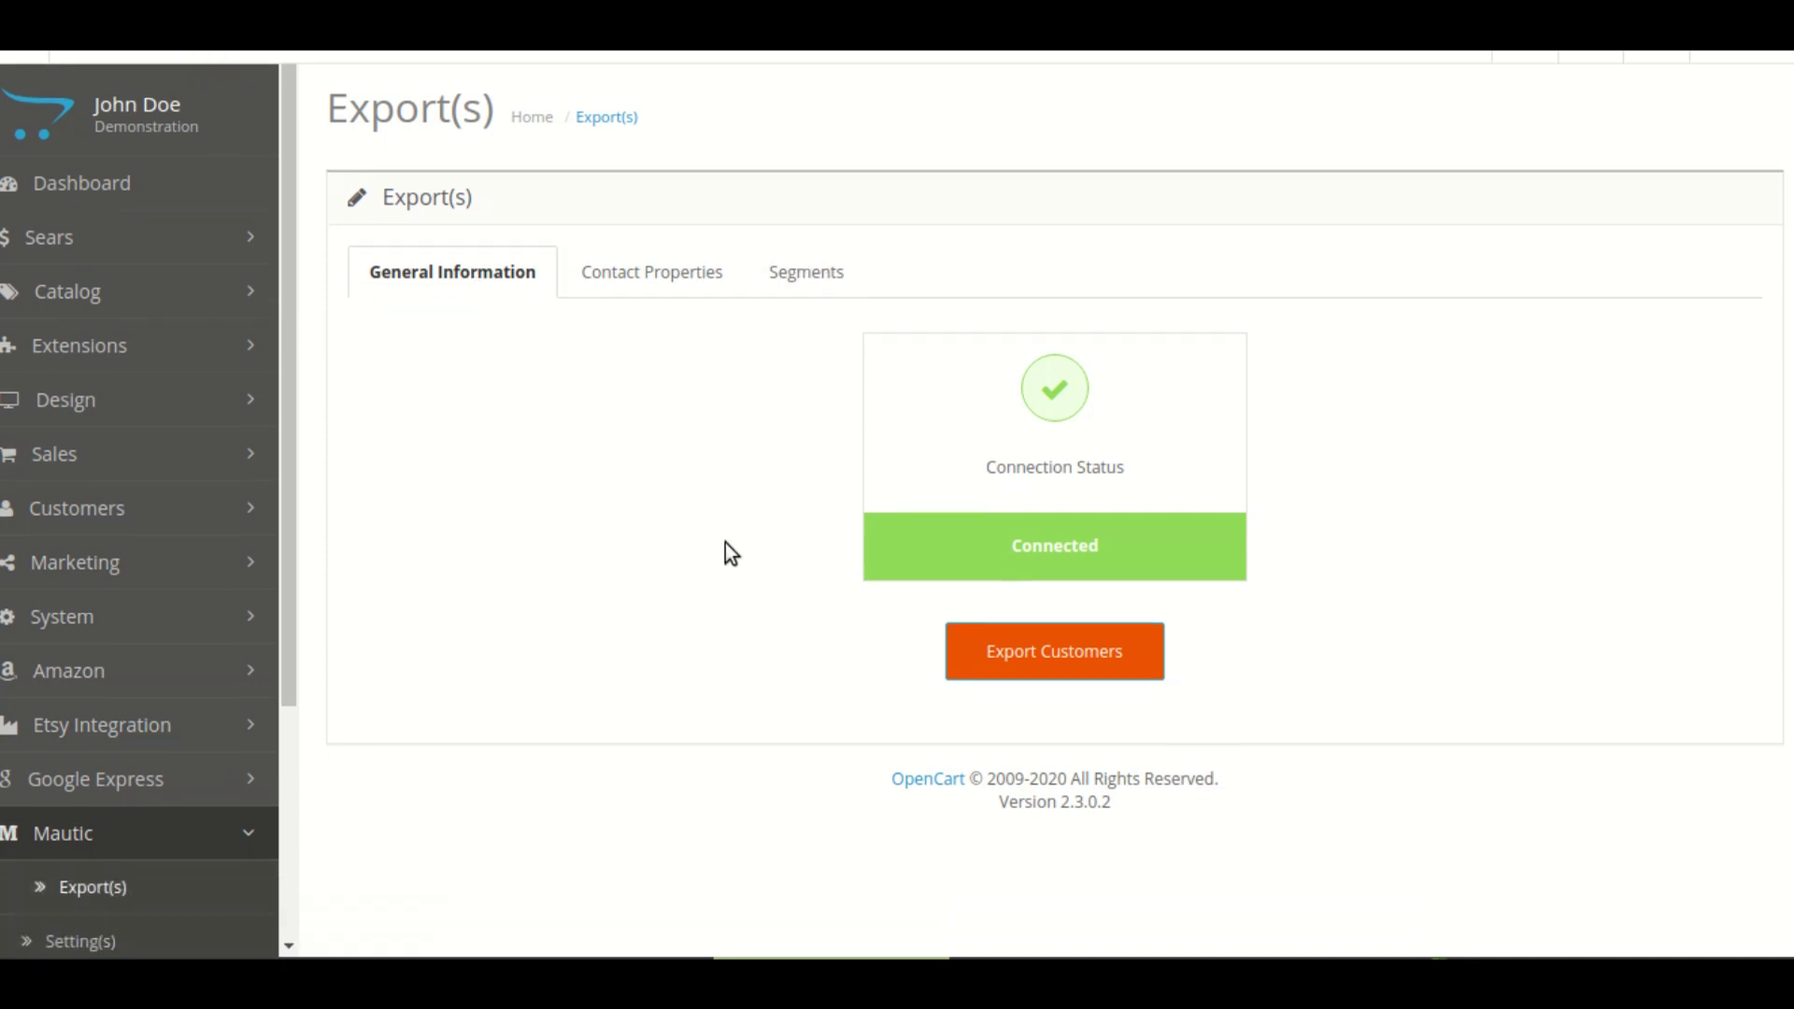
left_click(1050, 665)
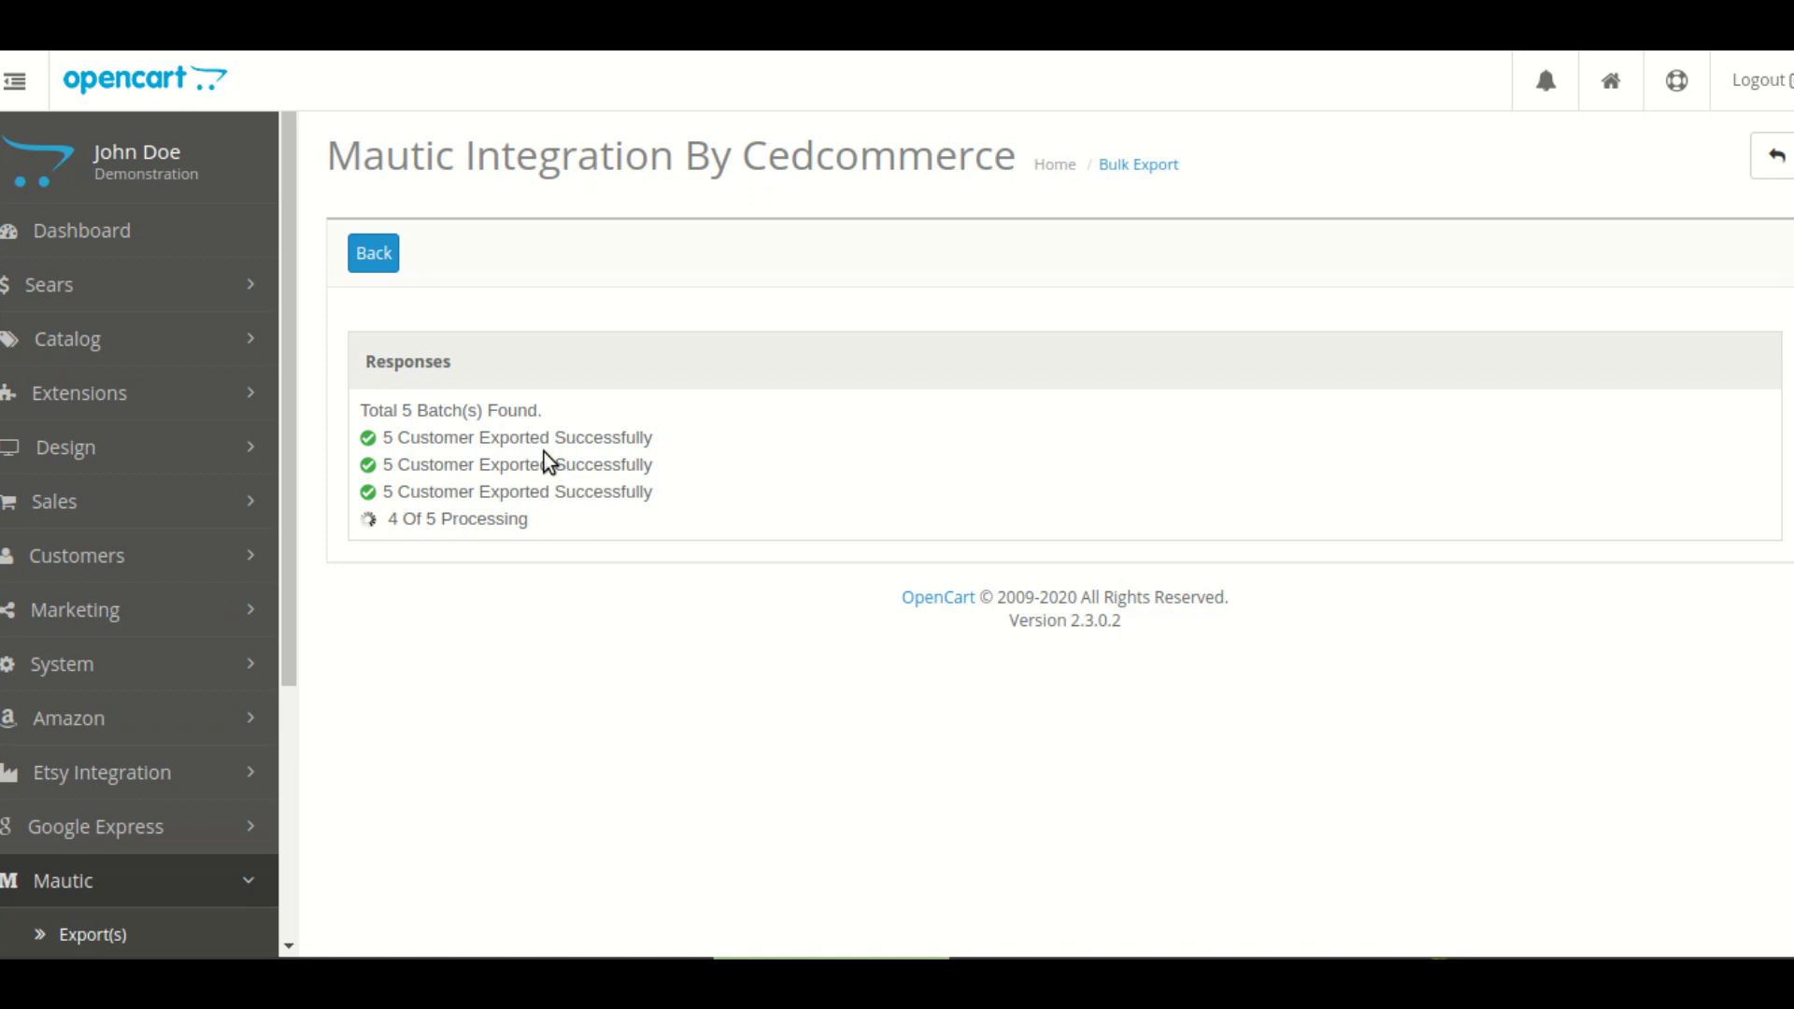
- Go back to the export overview and scroll through the created Mautic contact properties
left_click(370, 252)
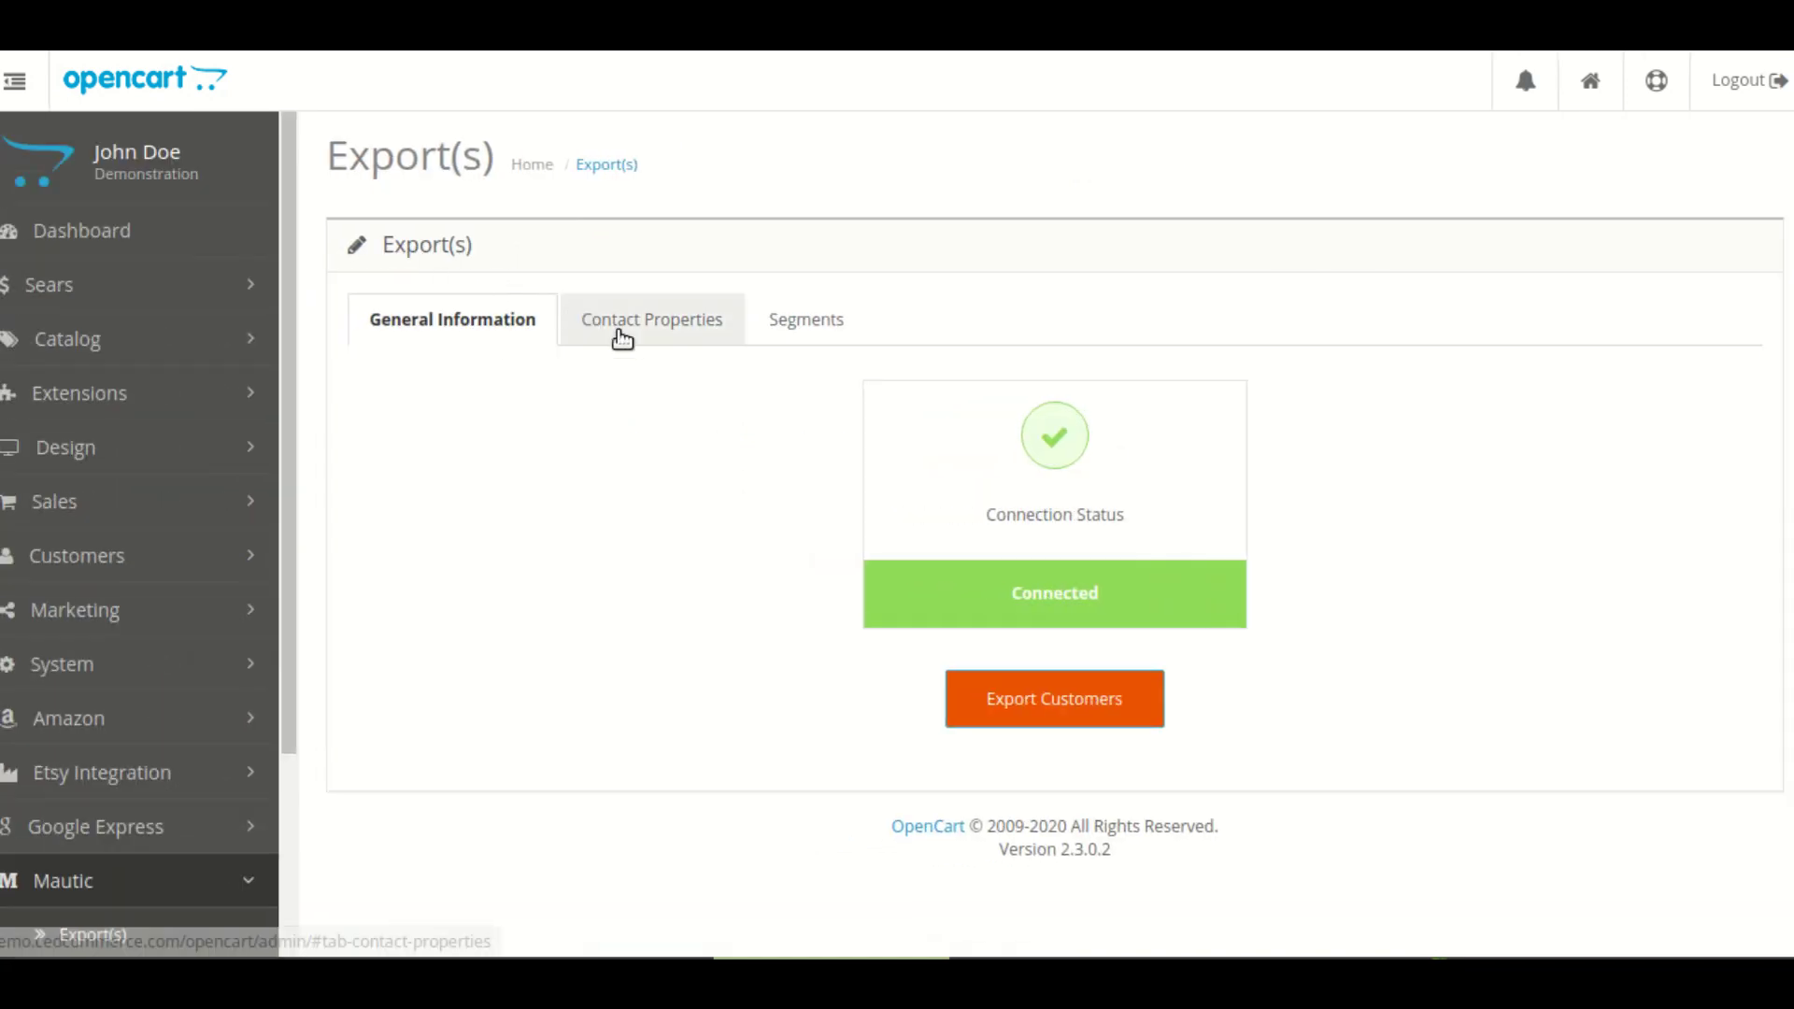
left_click(621, 338)
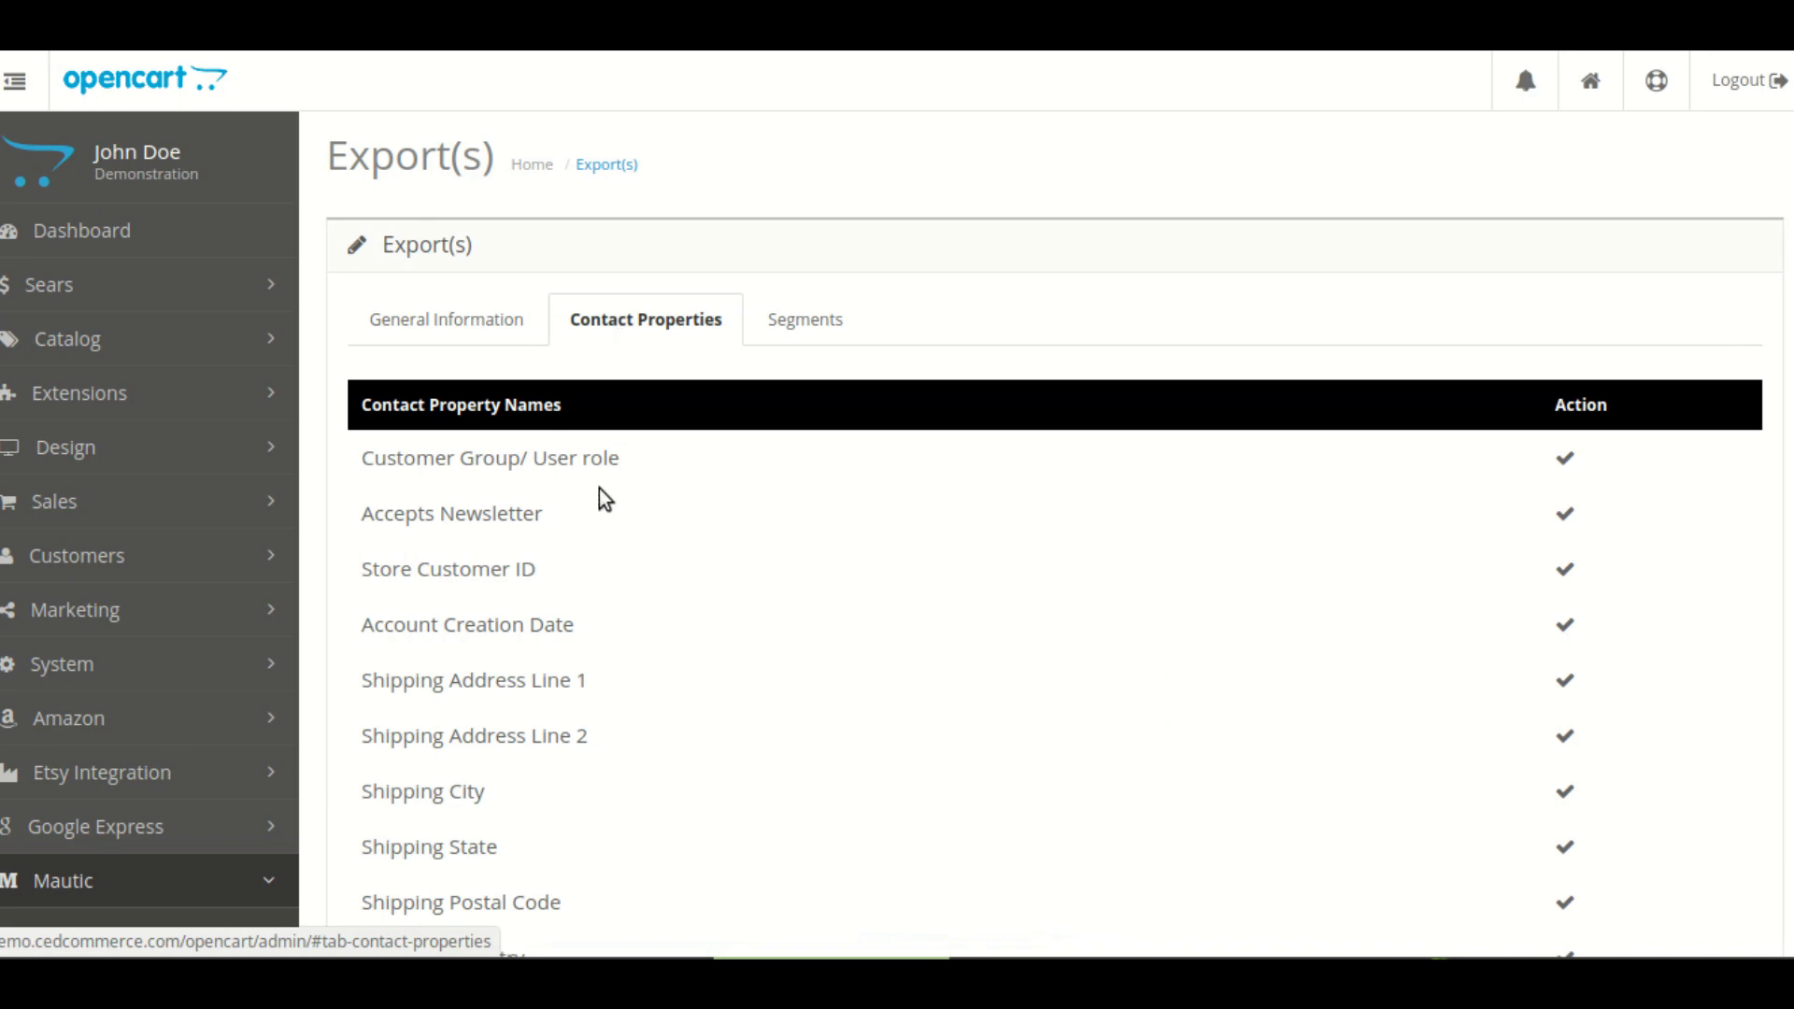
scroll(580, 506, "down", 7)
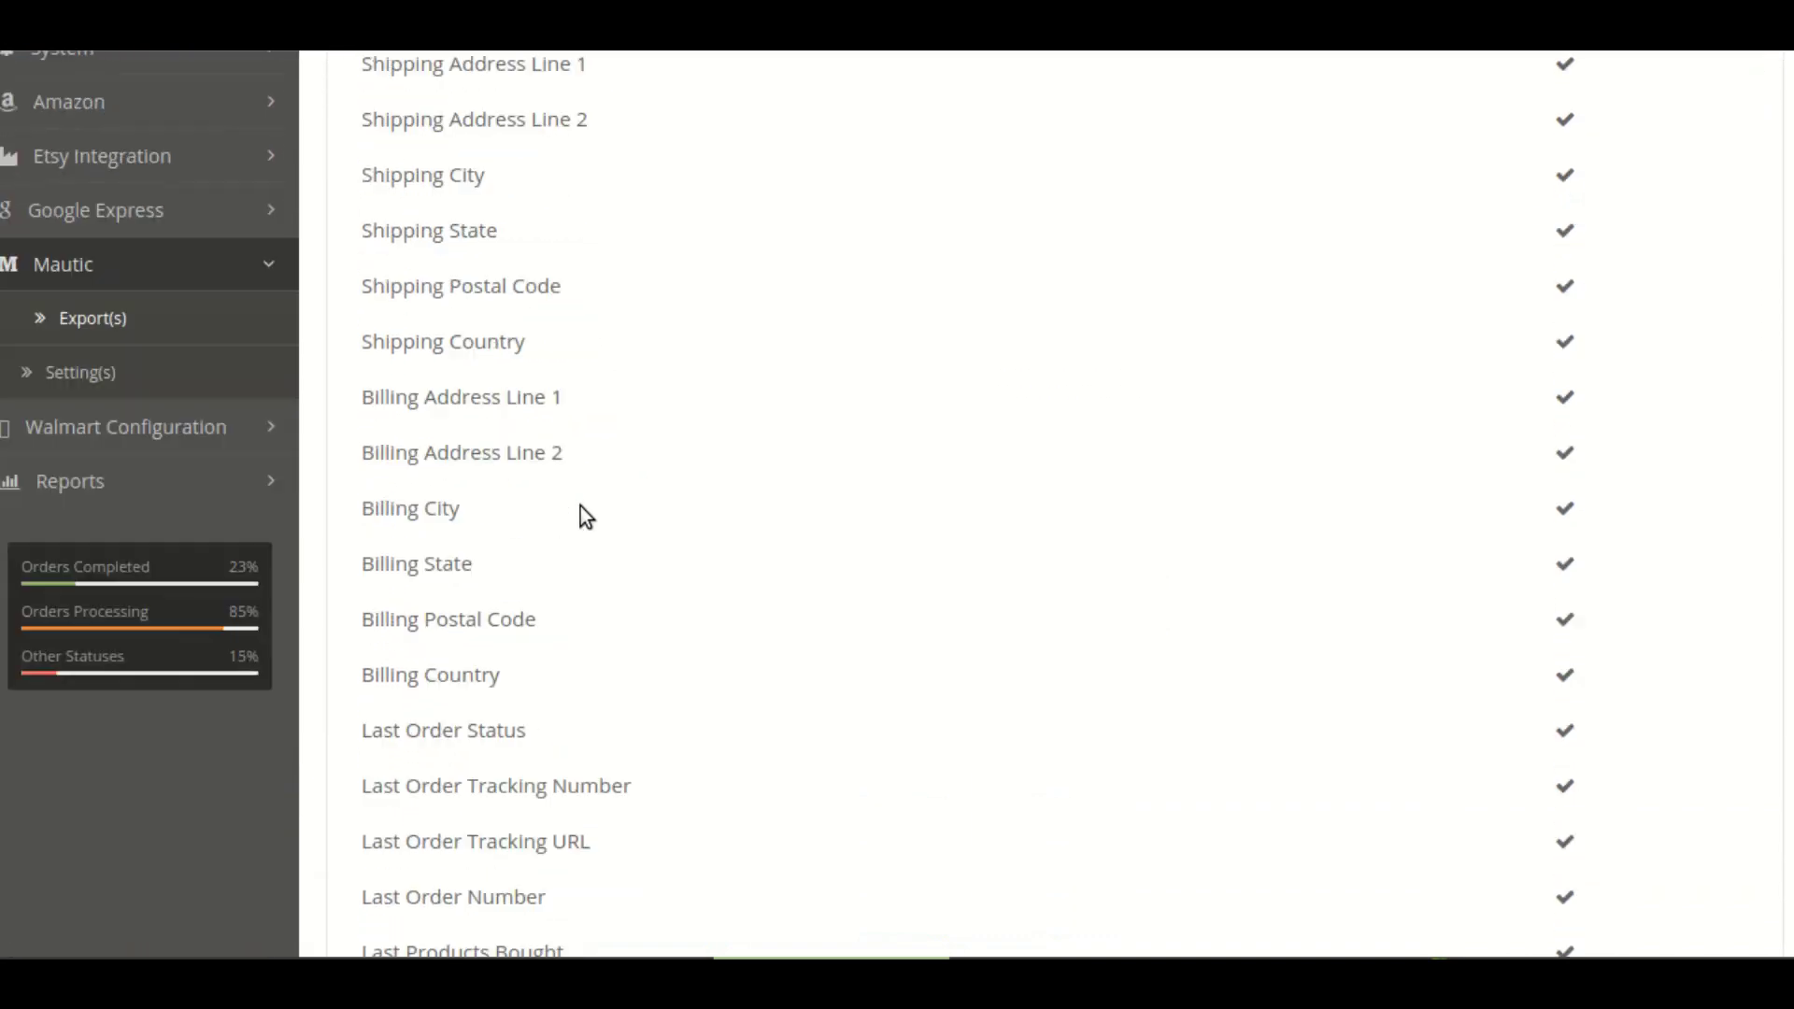
scroll(580, 507, "down", 12)
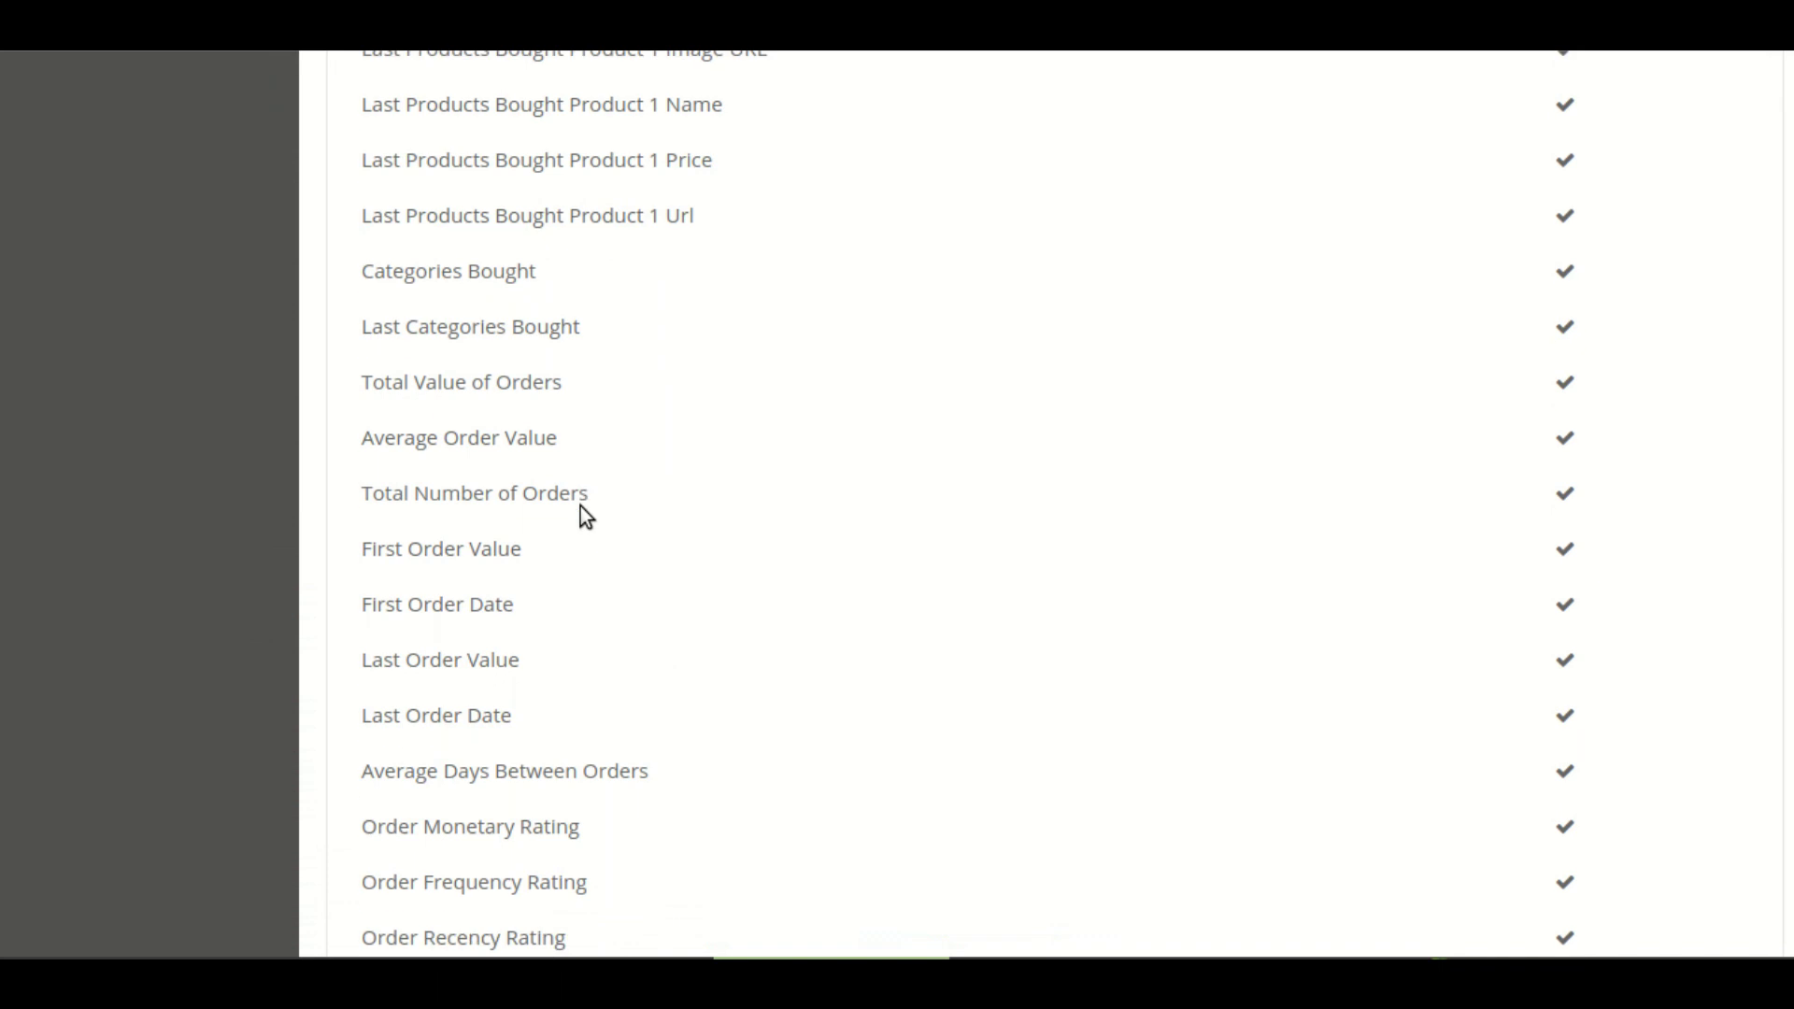
scroll(580, 506, "down", 7)
scroll(580, 506, "up", 5)
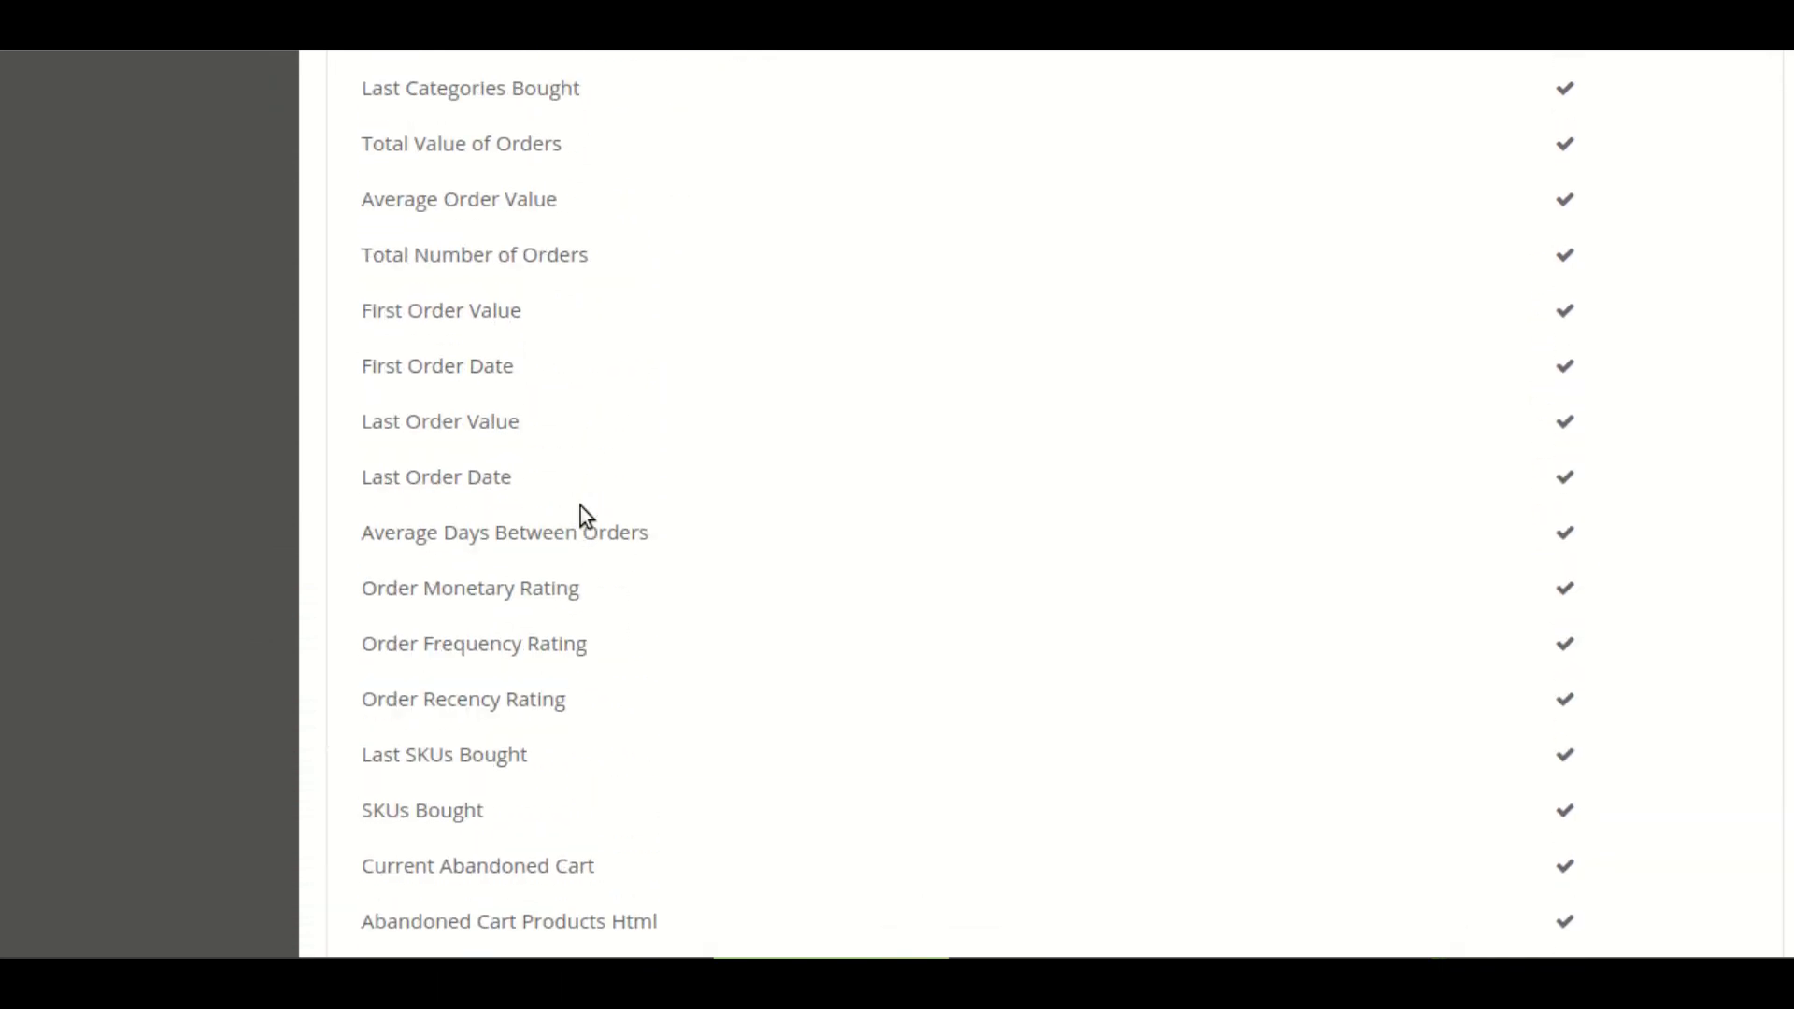
scroll(580, 507, "up", 18)
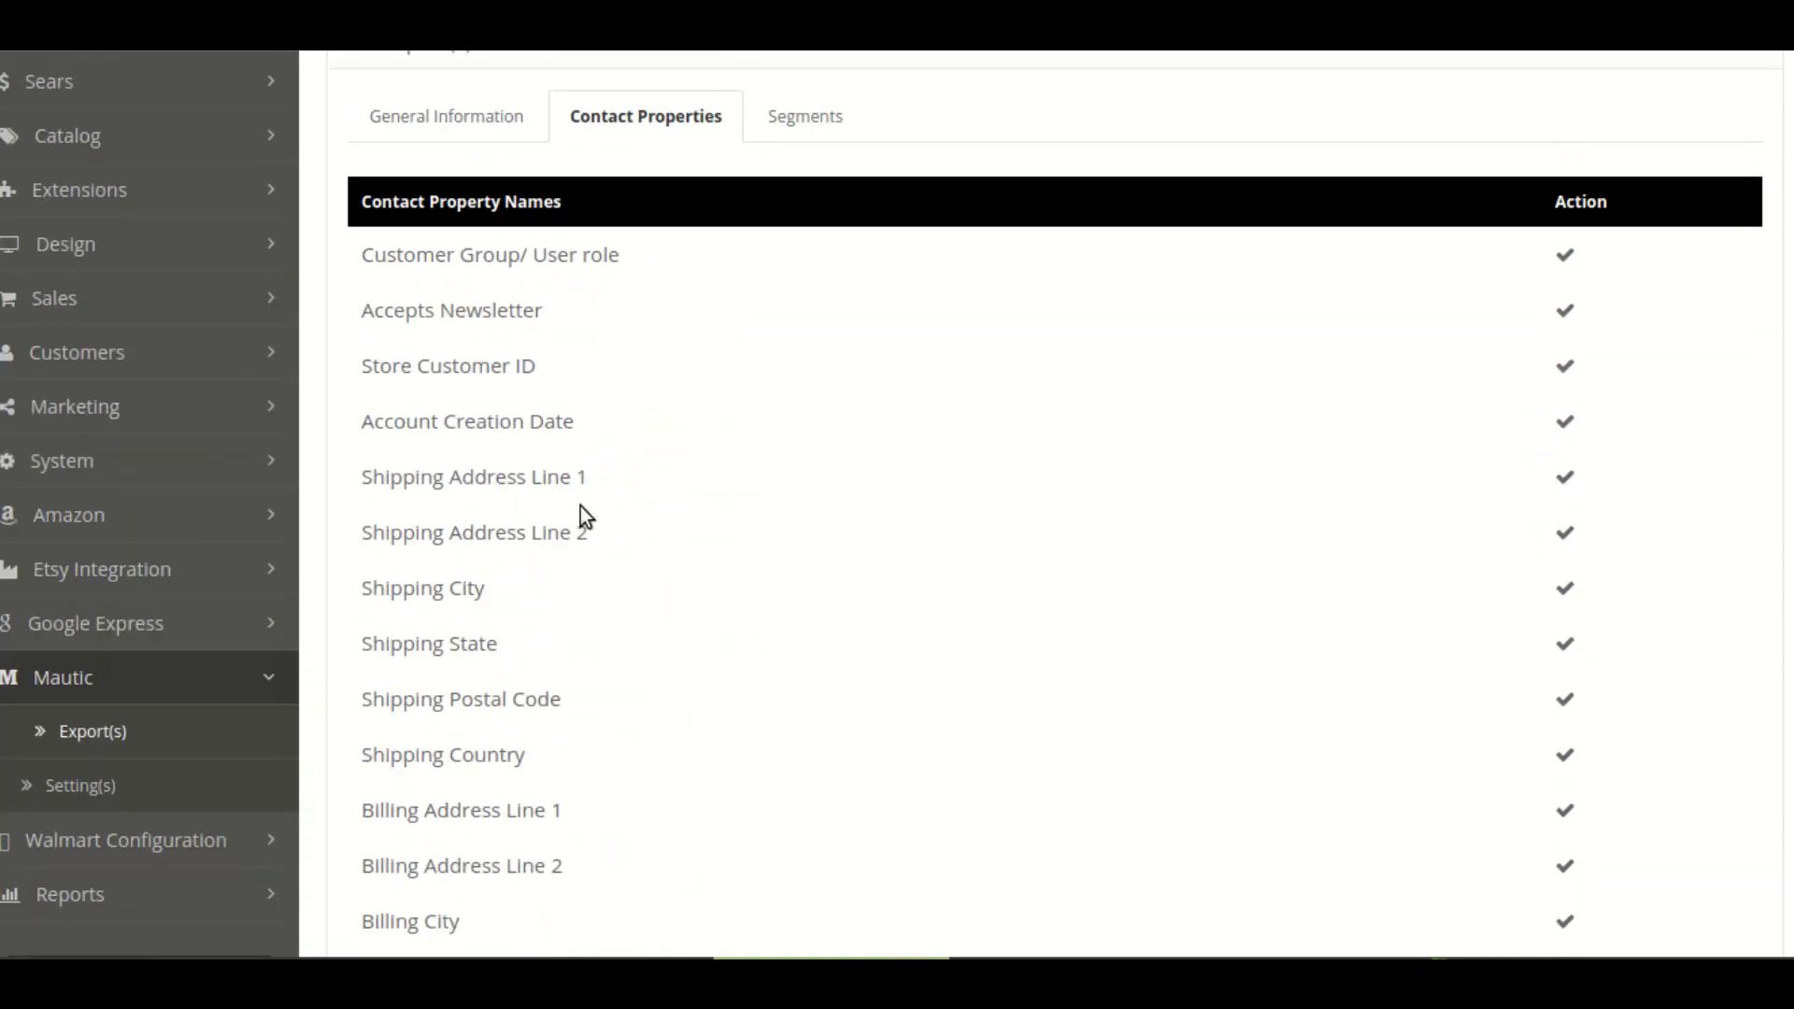
scroll(580, 507, "up", 2)
- Review the Segments list, from Abandoned Cart through Three Time Purchase Customers
left_click(796, 319)
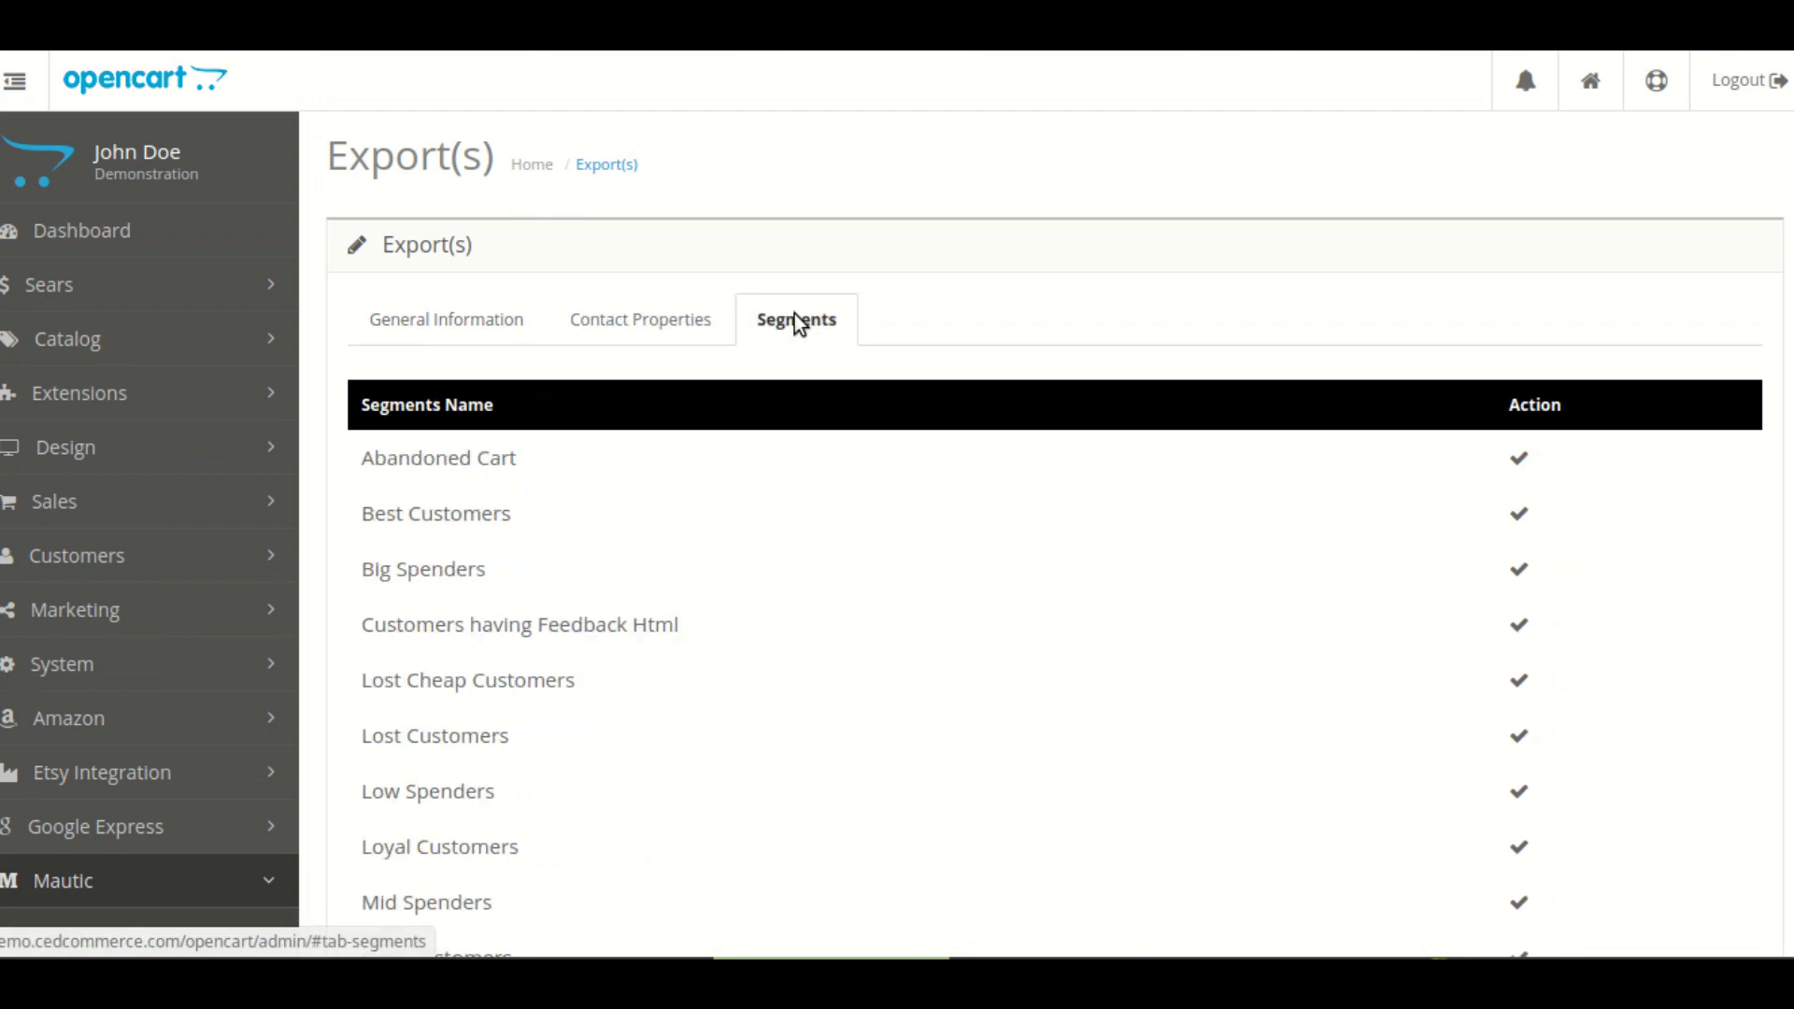
scroll(675, 492, "down", 5)
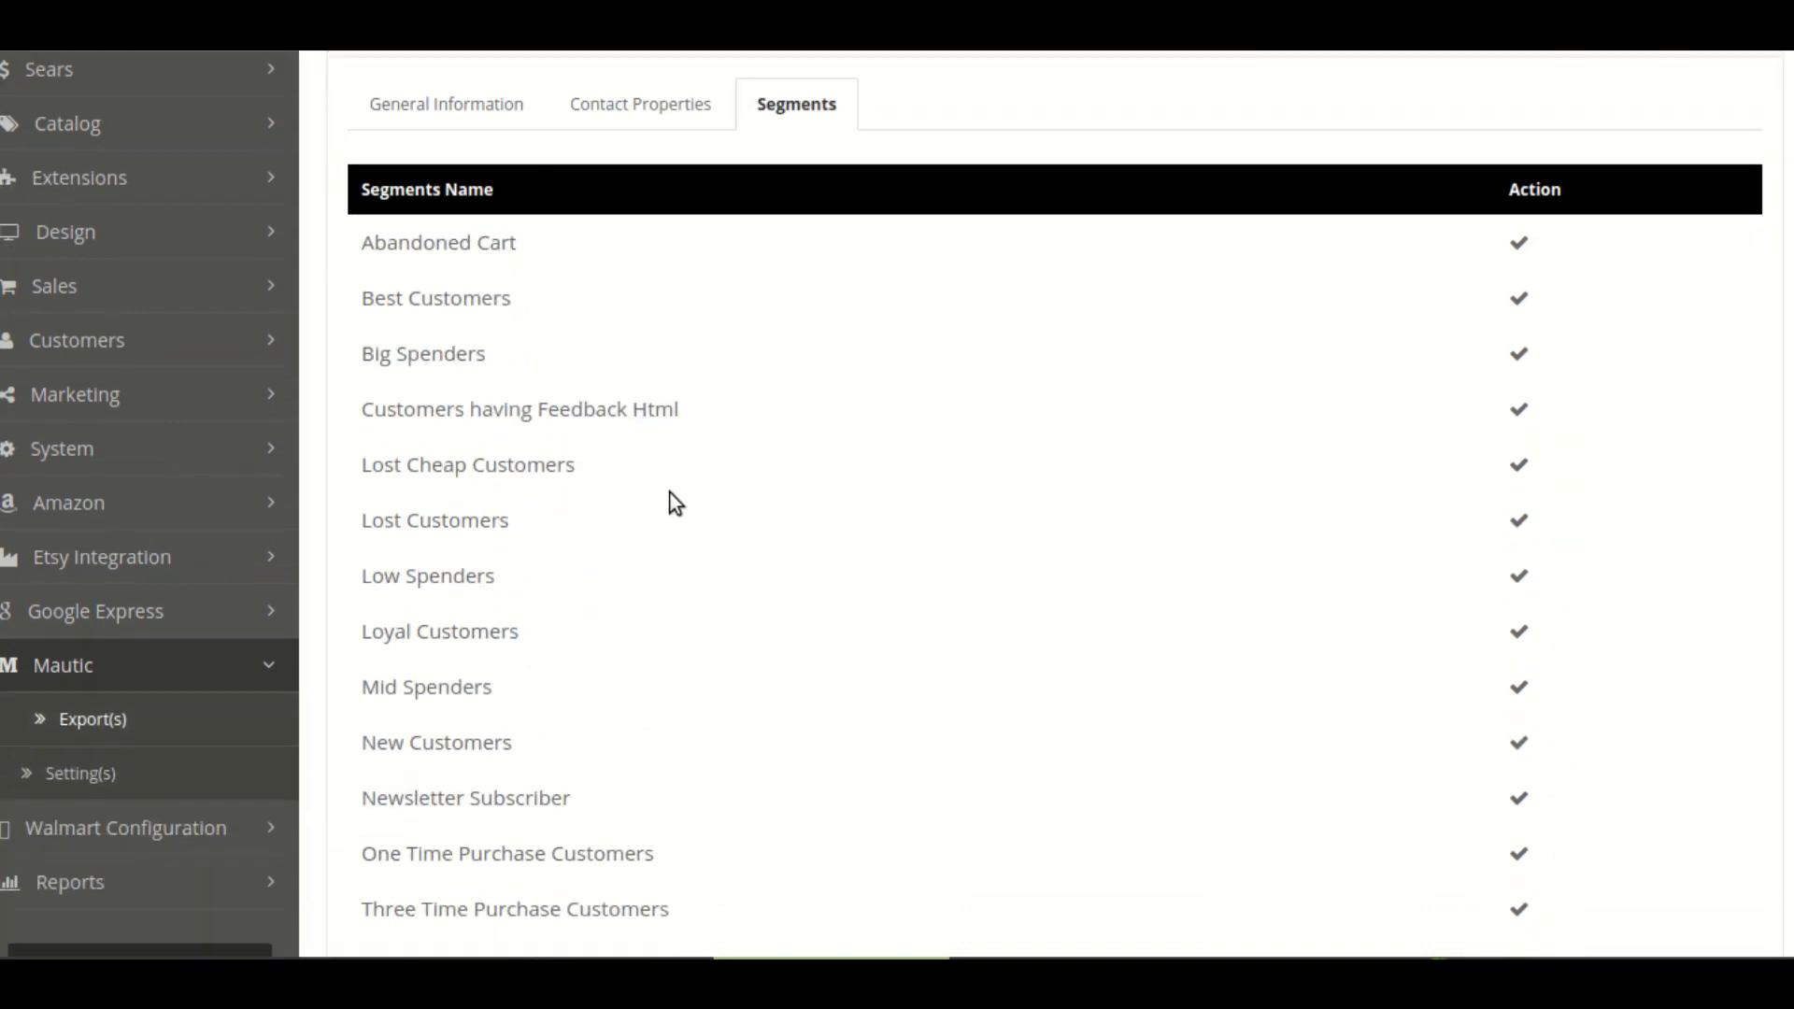
scroll(671, 495, "up", 5)
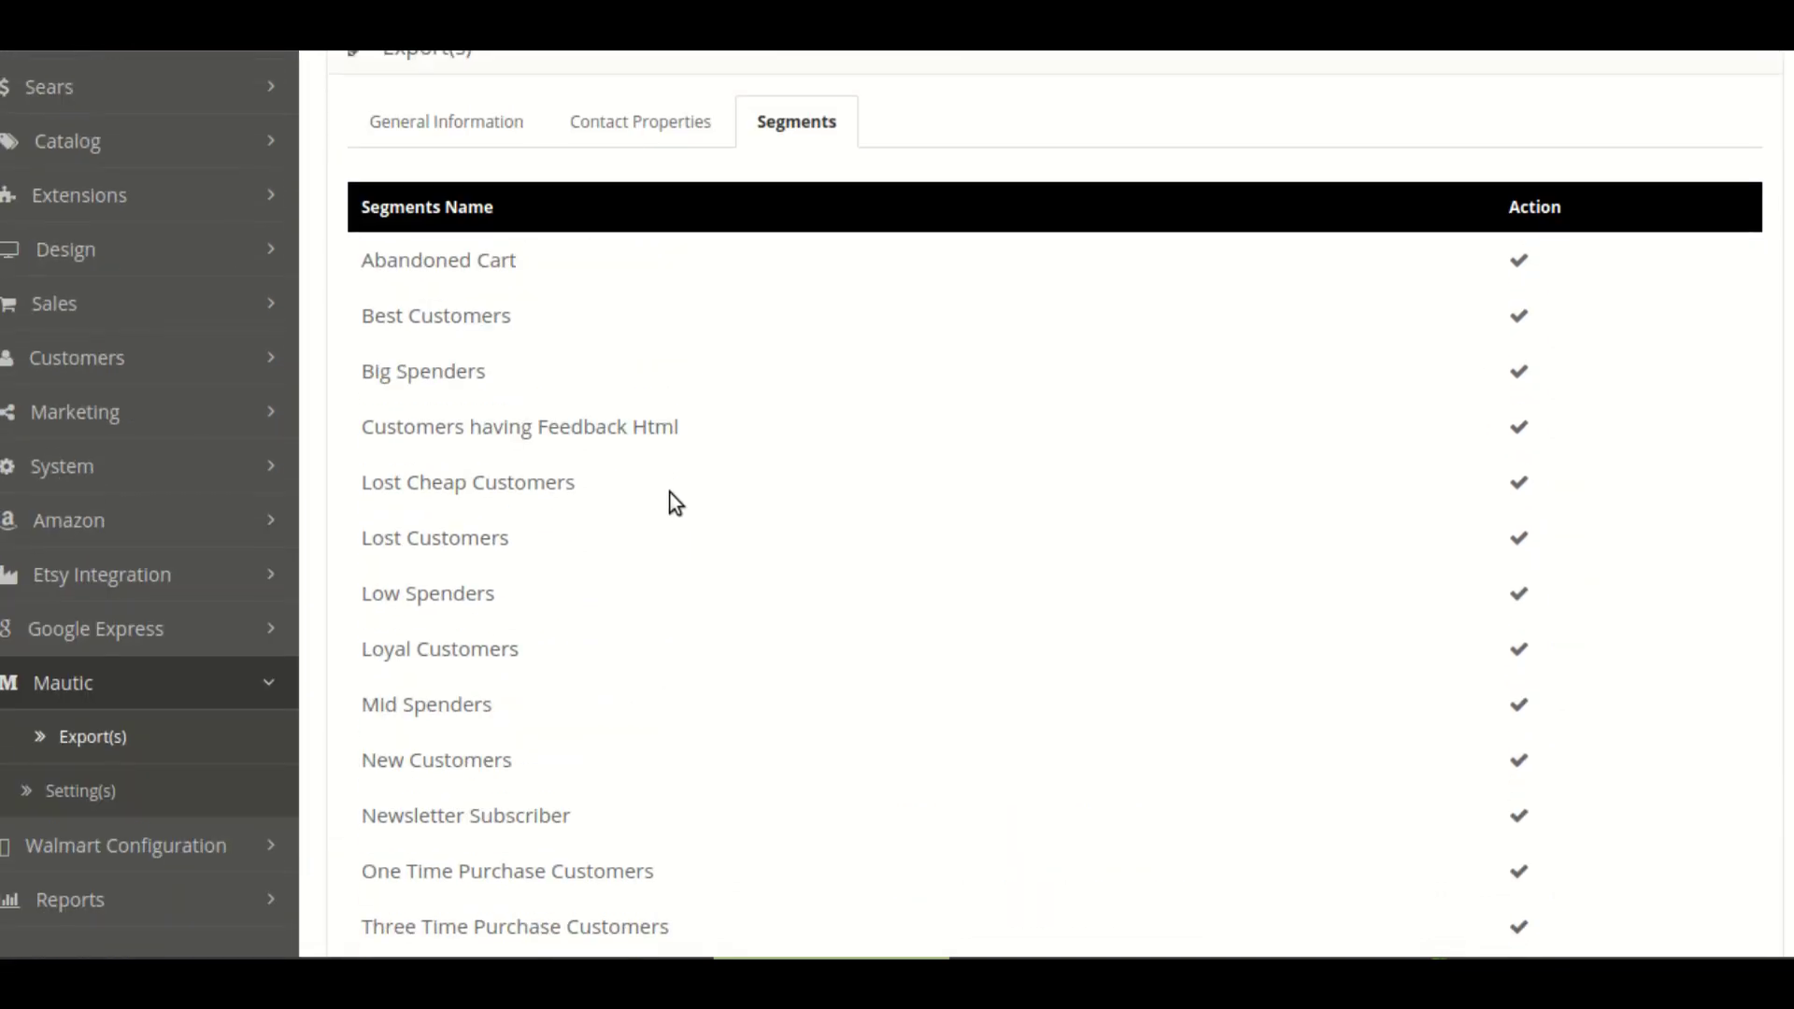